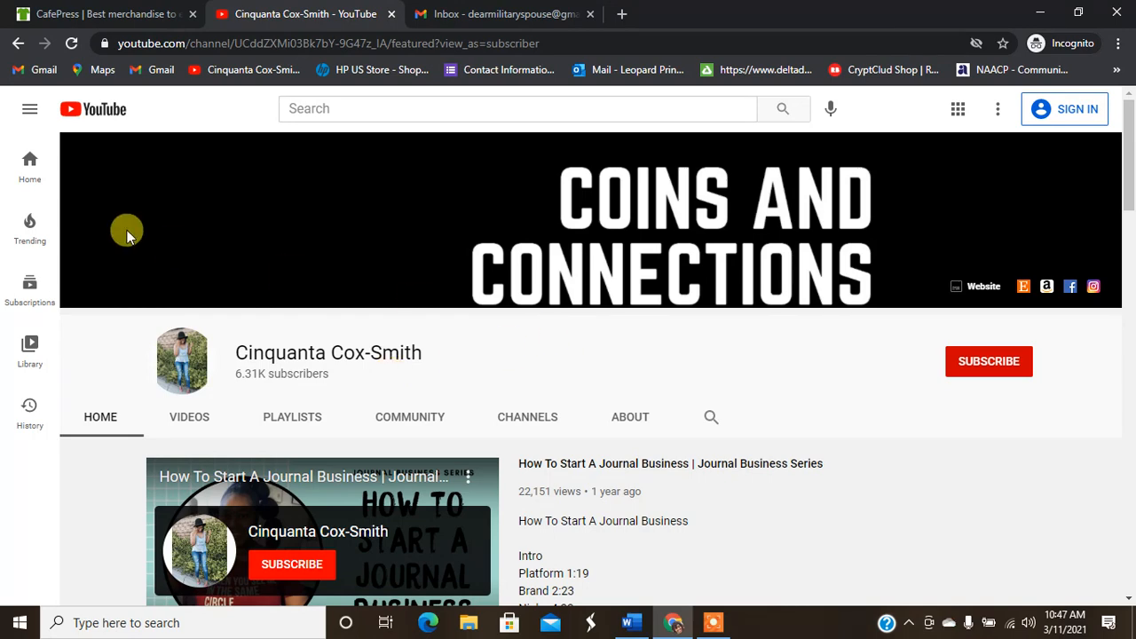
Step: Switch from the YouTube channel page to the CafePress browser tab
left_click(81, 11)
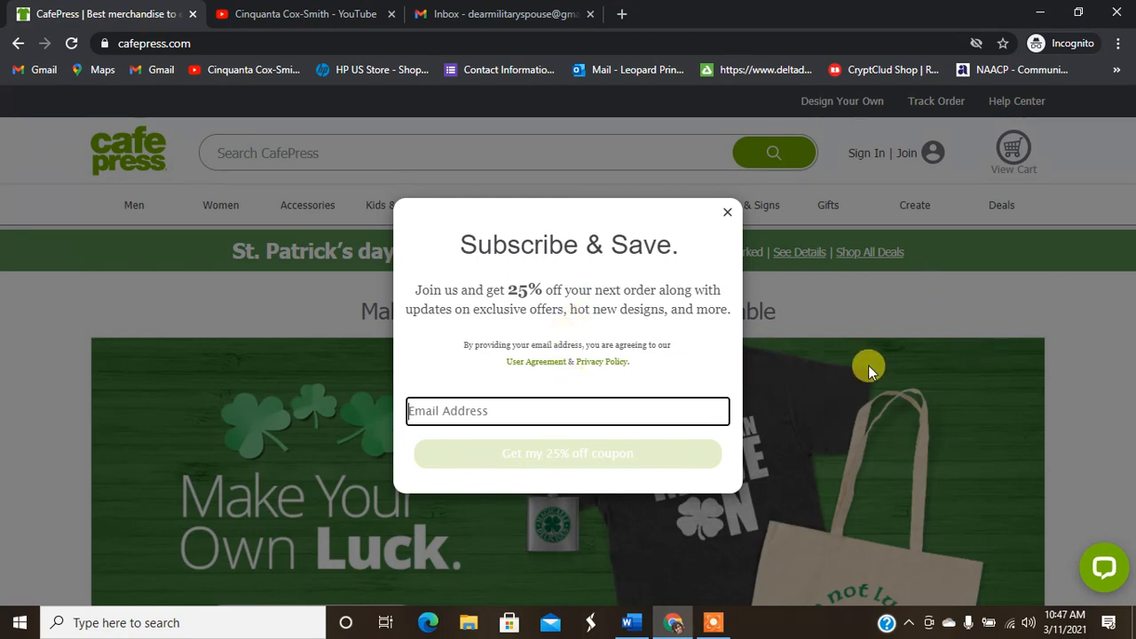
Step: Dismiss the Subscribe & Save and 'Before you go' offers, then go to the Join sign-up page
left_click(724, 217)
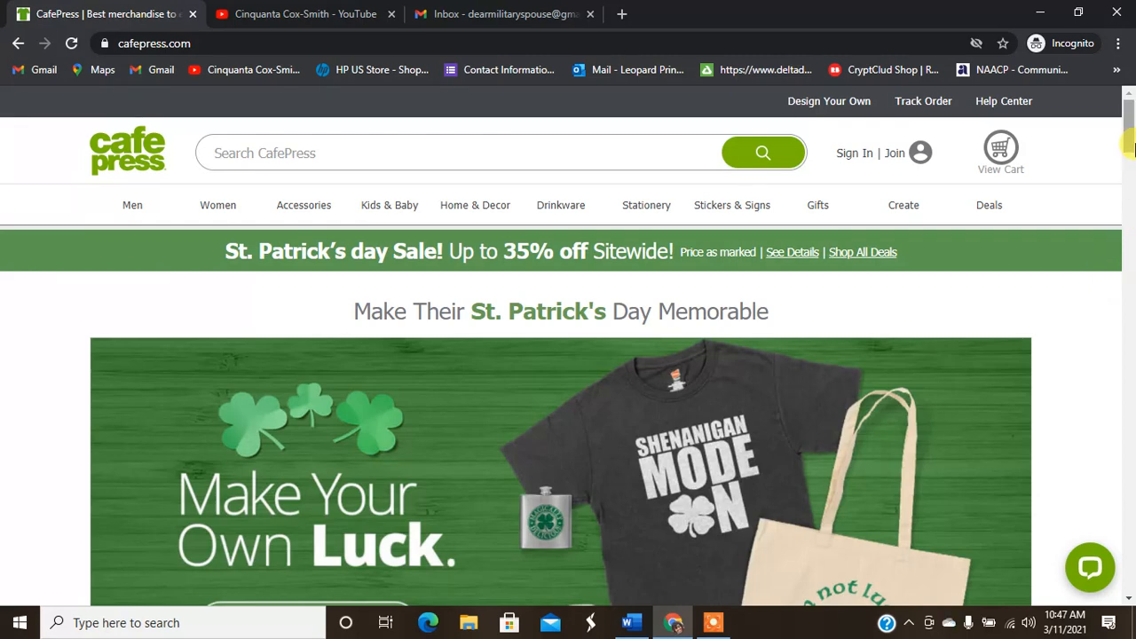
scroll(1129, 143, "down", 1)
left_click_drag(1129, 144, 1129, 224)
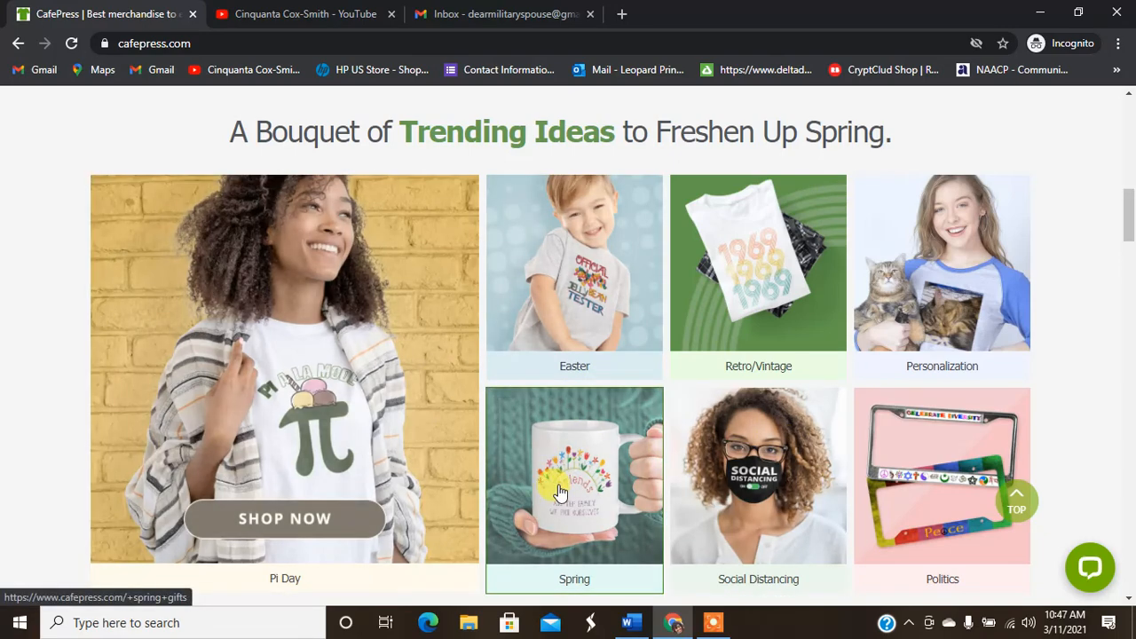
left_click_drag(1129, 222, 1132, 82)
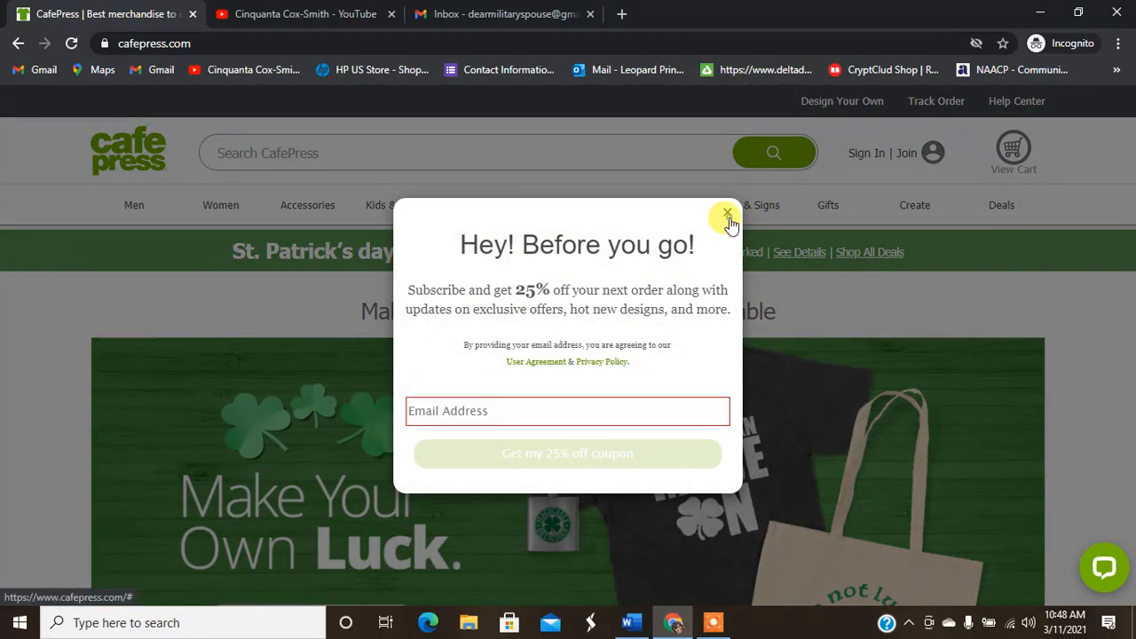
left_click(728, 213)
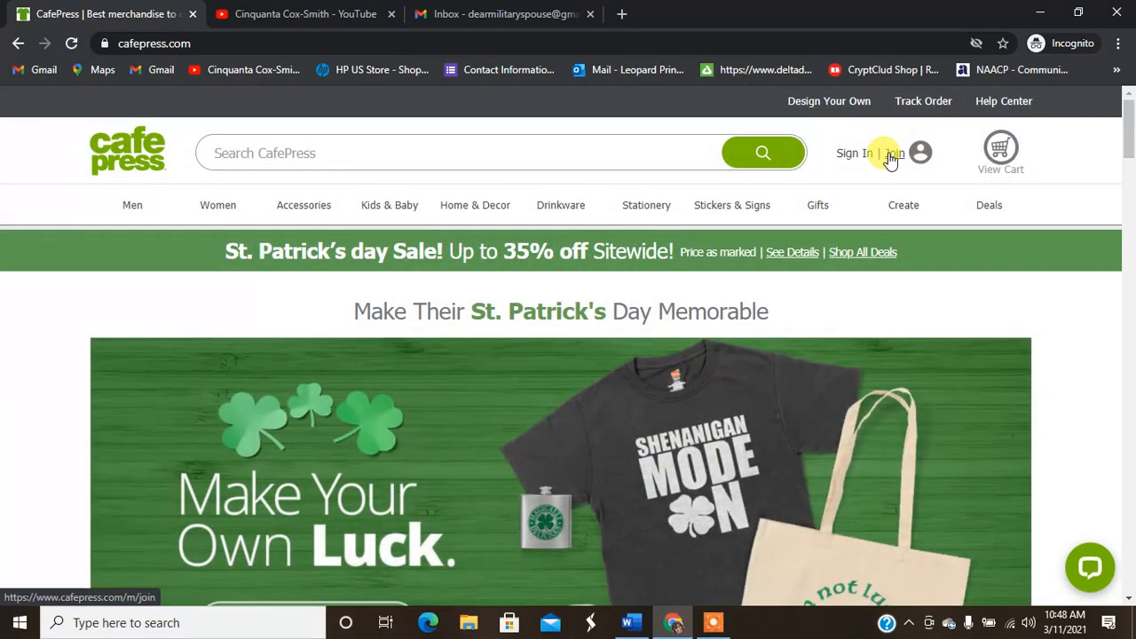
left_click(891, 155)
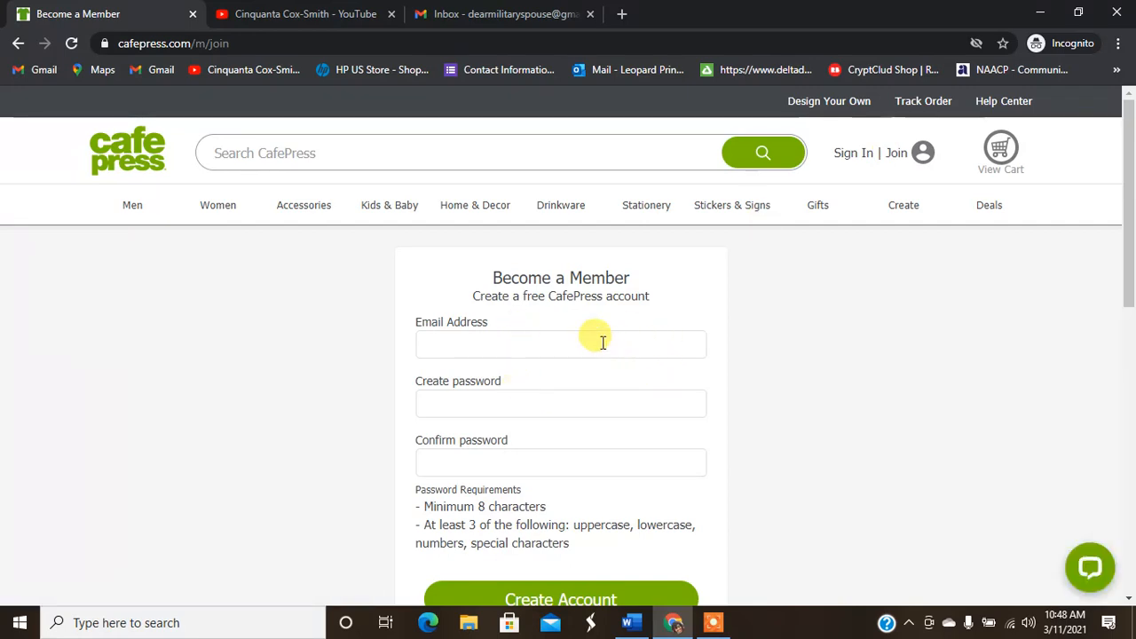
Step: Fill in the account e-mail from autofill, then enter and confirm a password
left_click(529, 343)
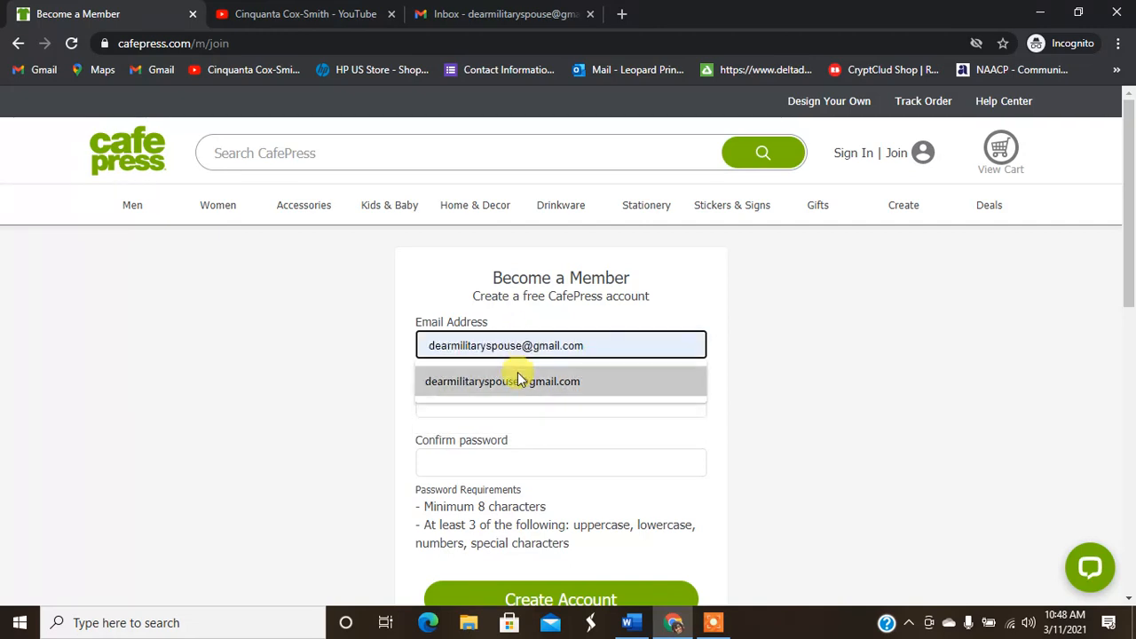
left_click(516, 380)
left_click(475, 398)
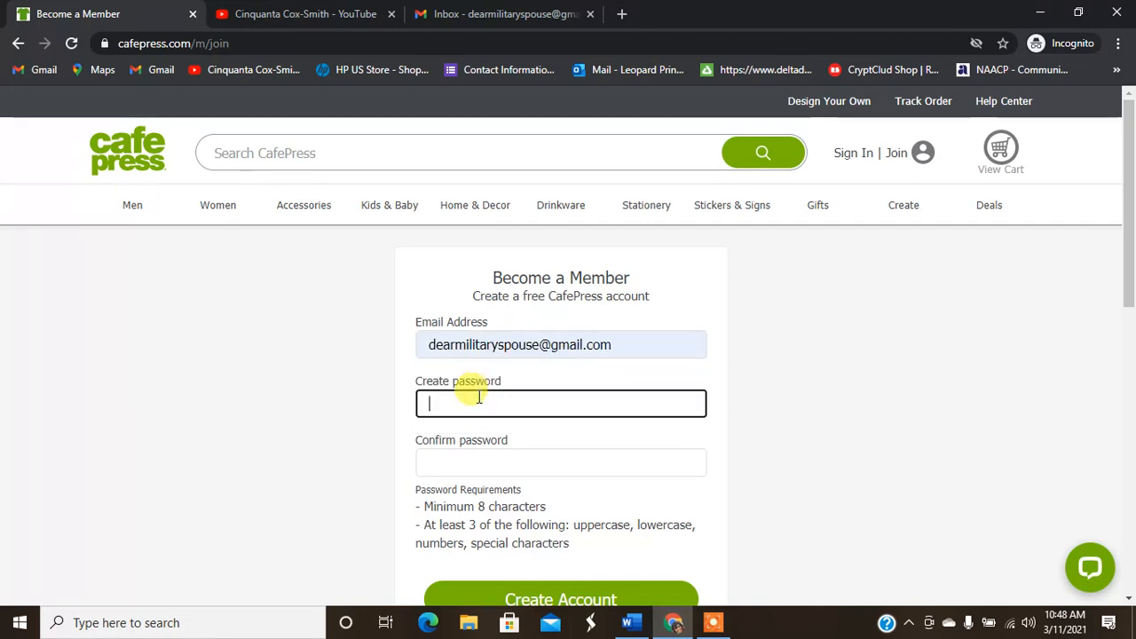
type("••••••••••")
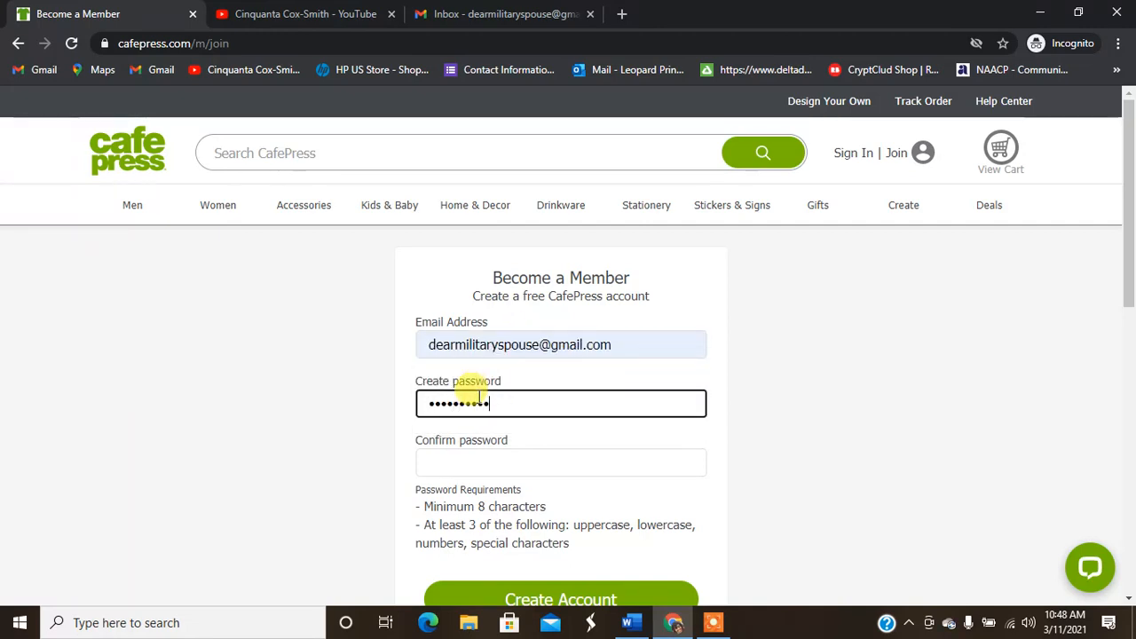
left_click(475, 455)
type("••••")
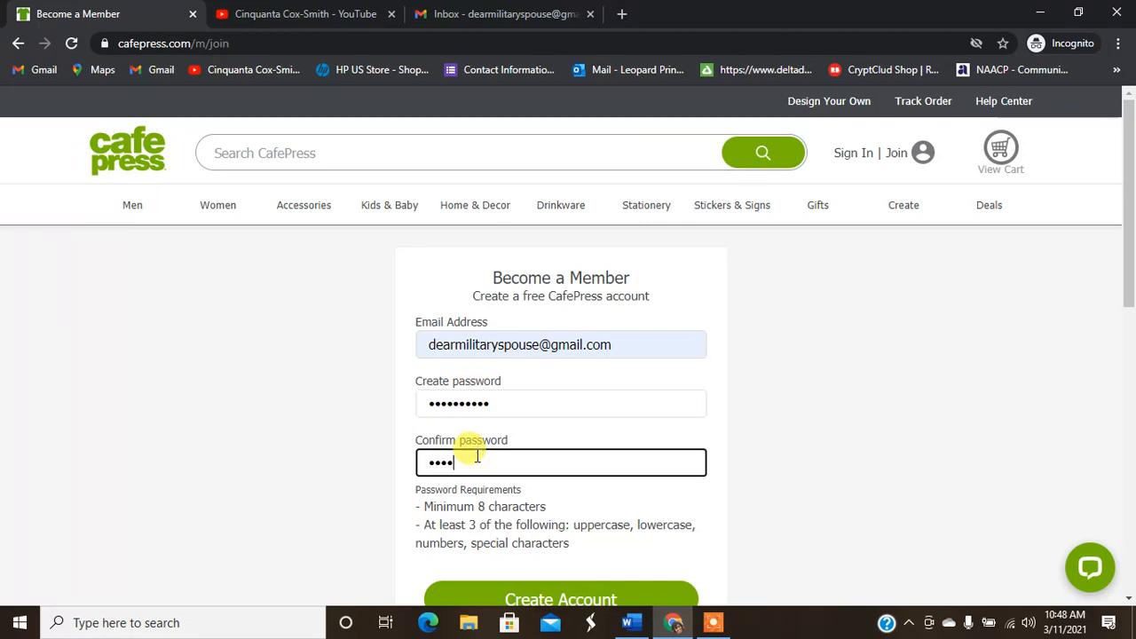
type("••••••")
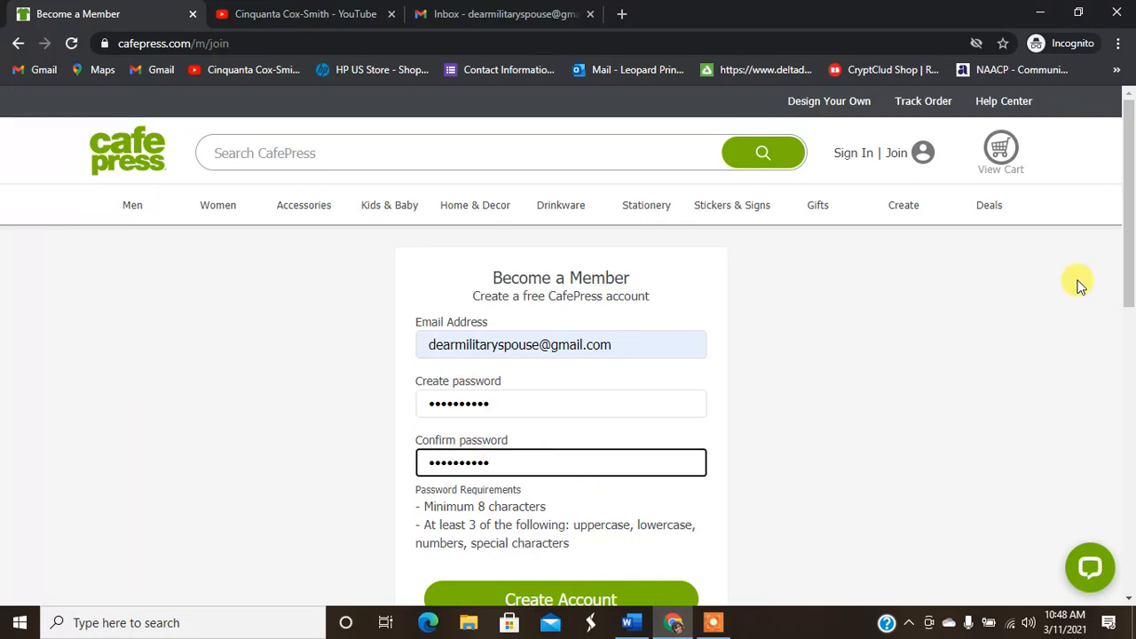
Step: Fix the mismatched password entries and submit Create Account until the verification e-mail is sent
scroll(1123, 284, "down", 2)
left_click(520, 491)
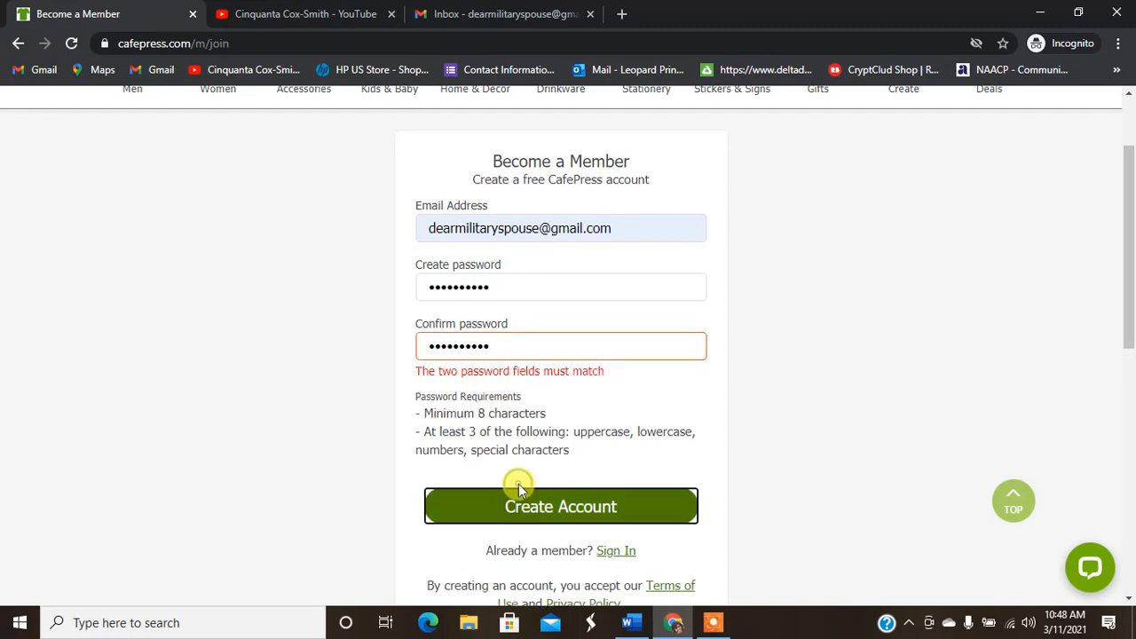
double_click(506, 353)
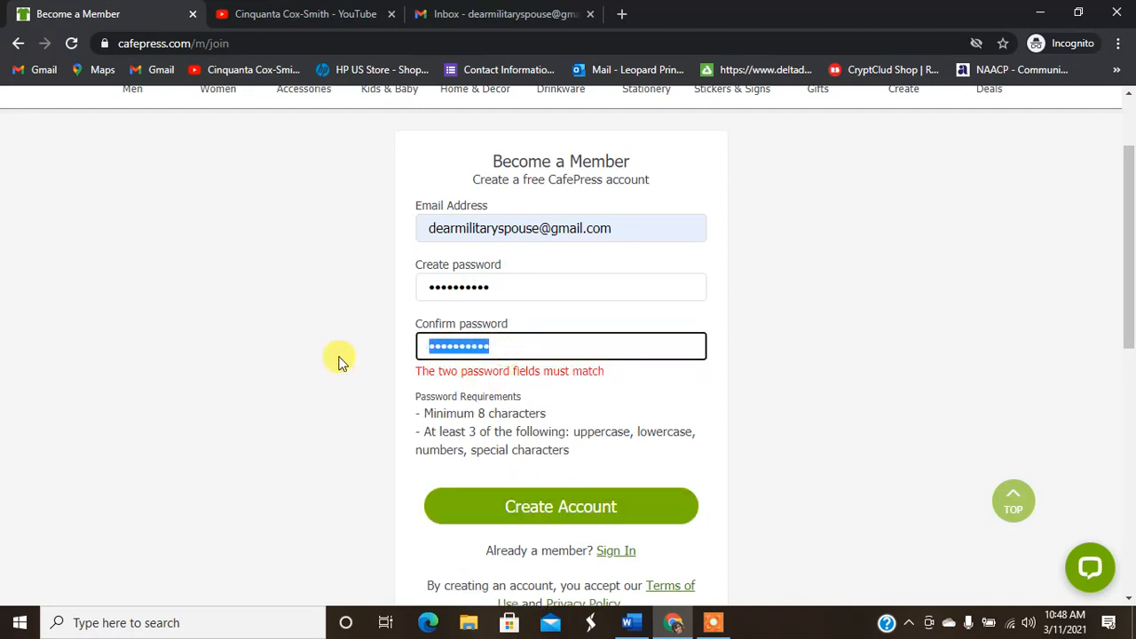
type("•••")
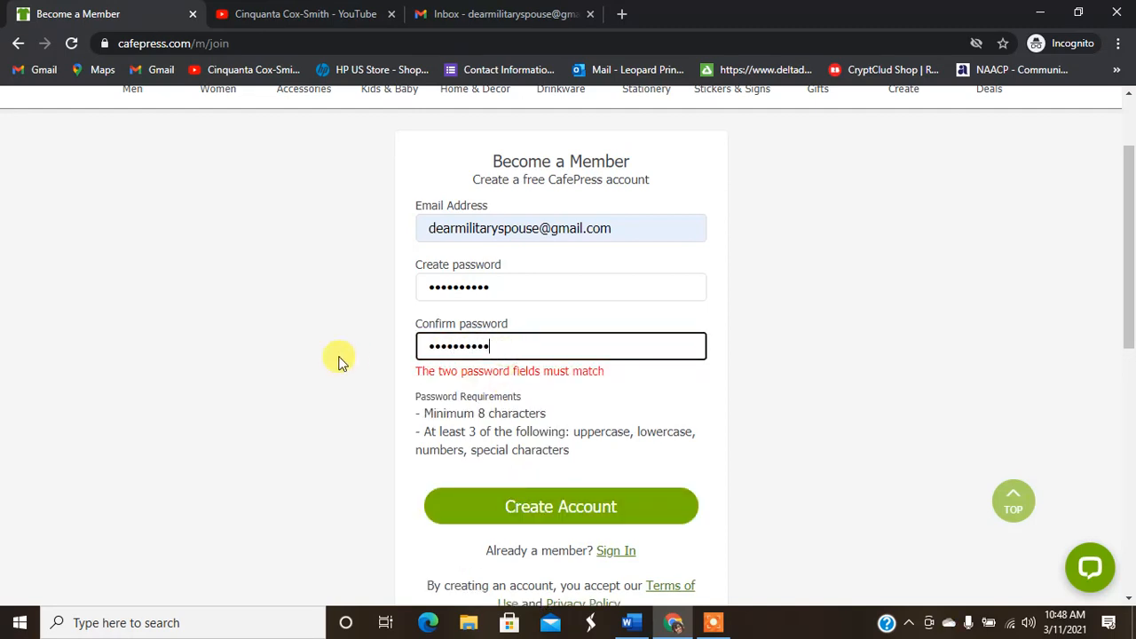
left_click(540, 504)
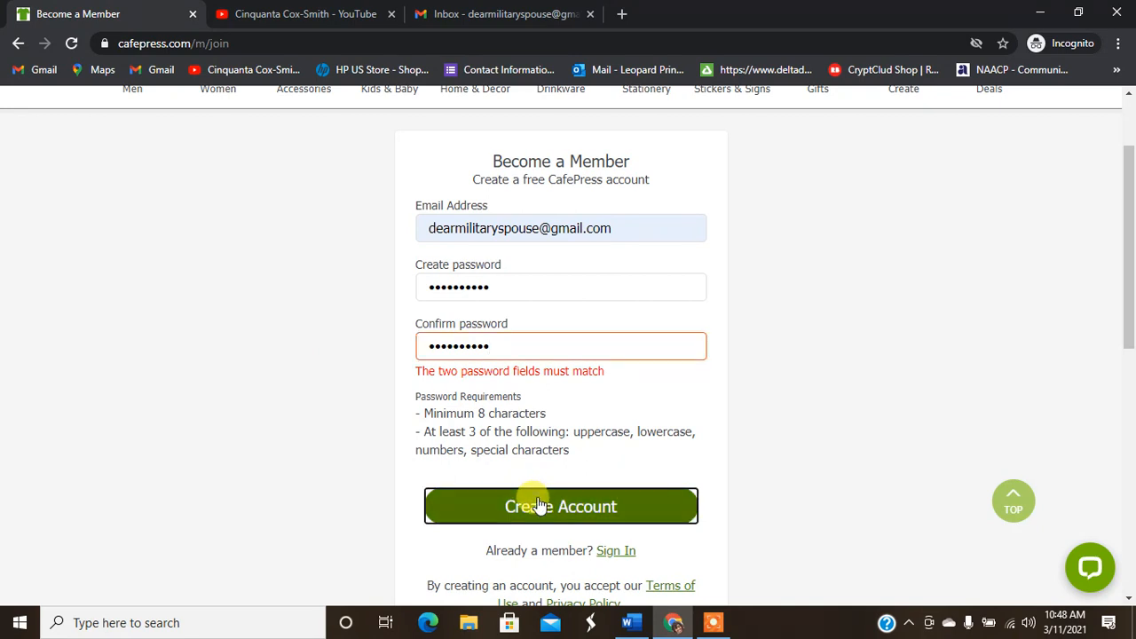
double_click(507, 287)
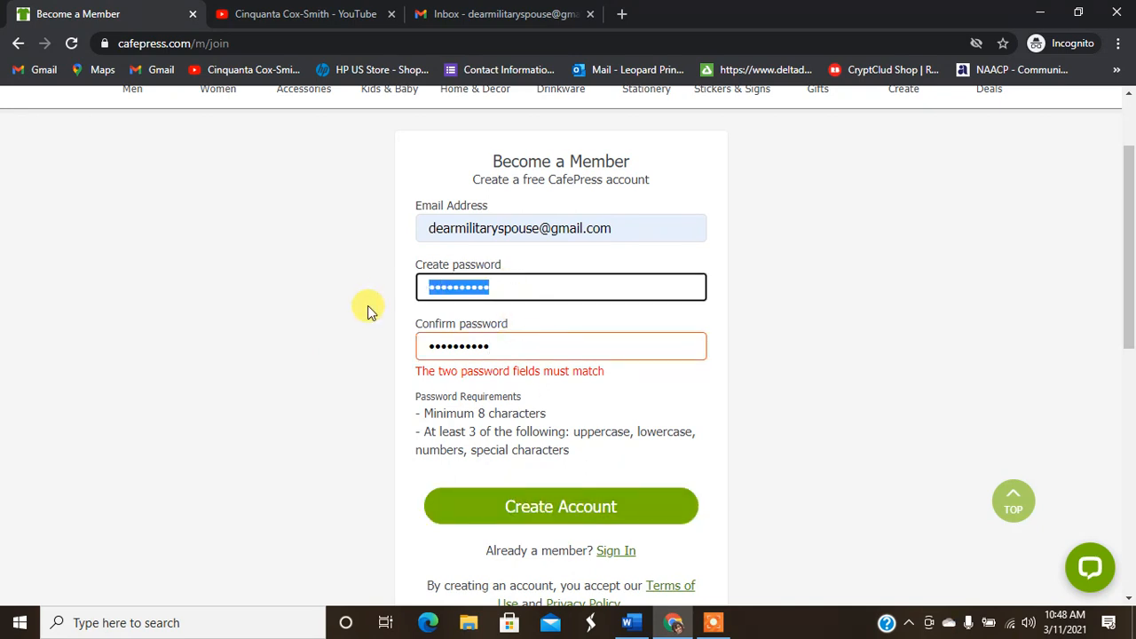
type("•••")
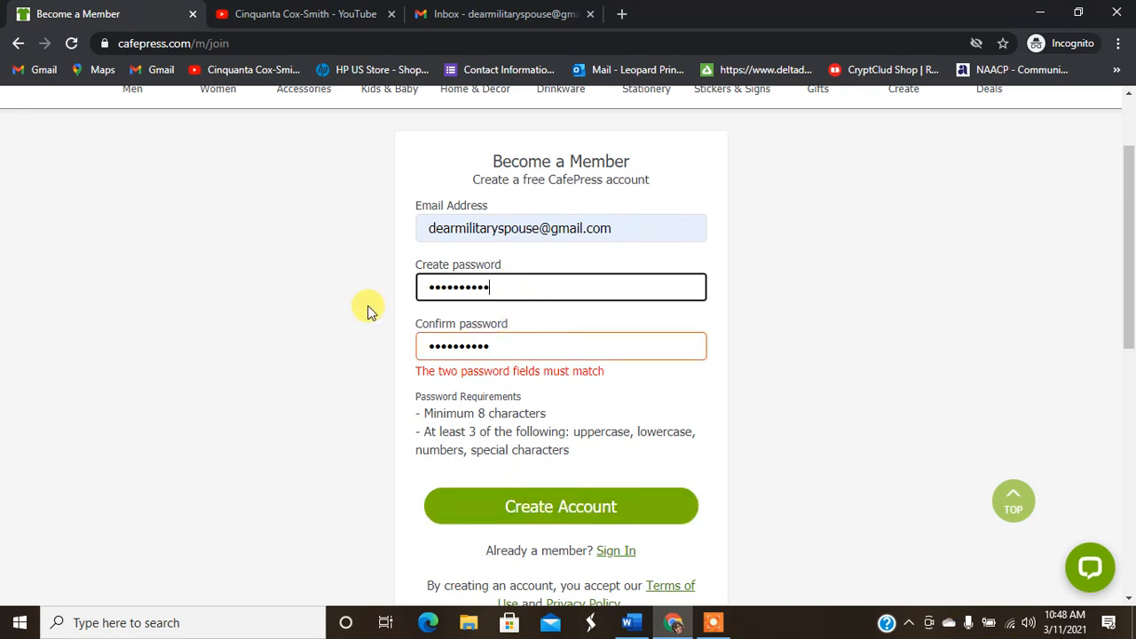
left_click(578, 347)
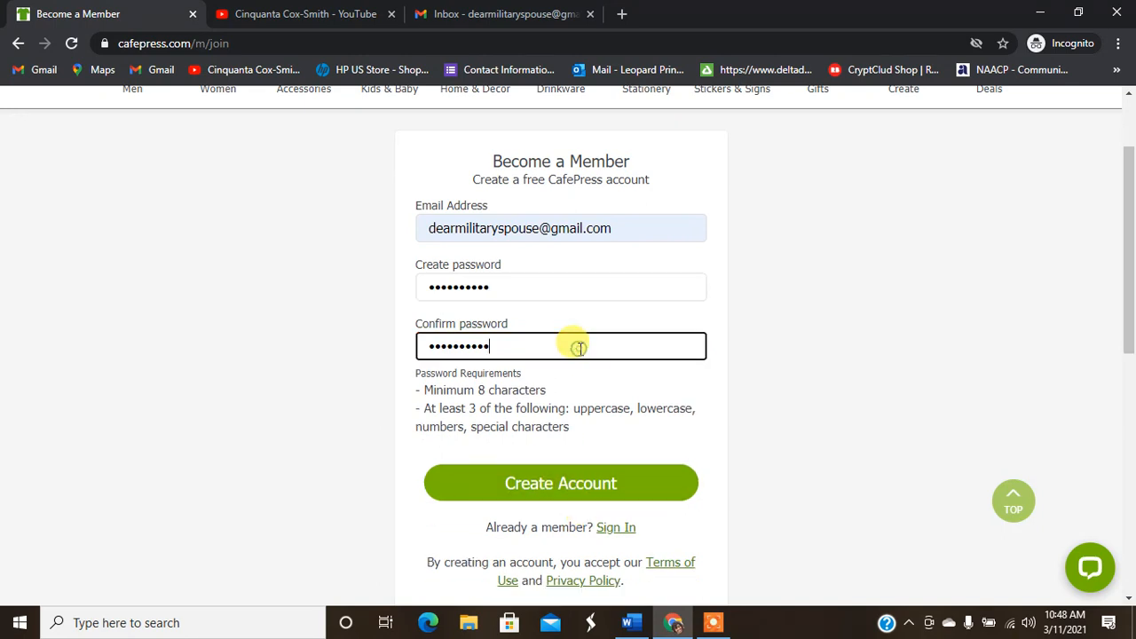
left_click(546, 497)
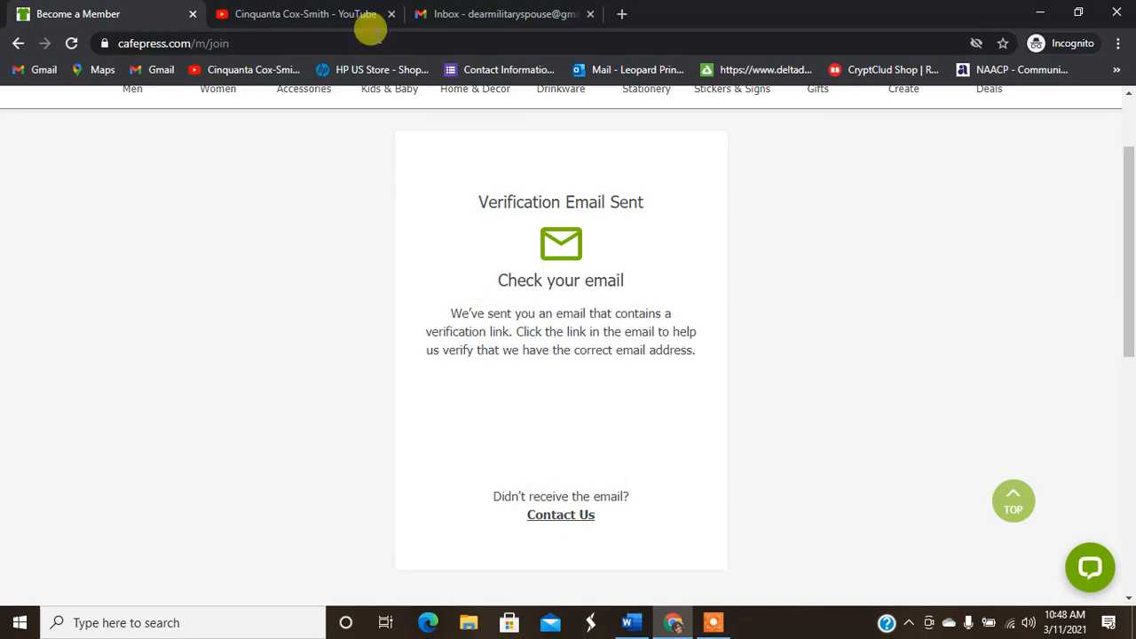
left_click(497, 11)
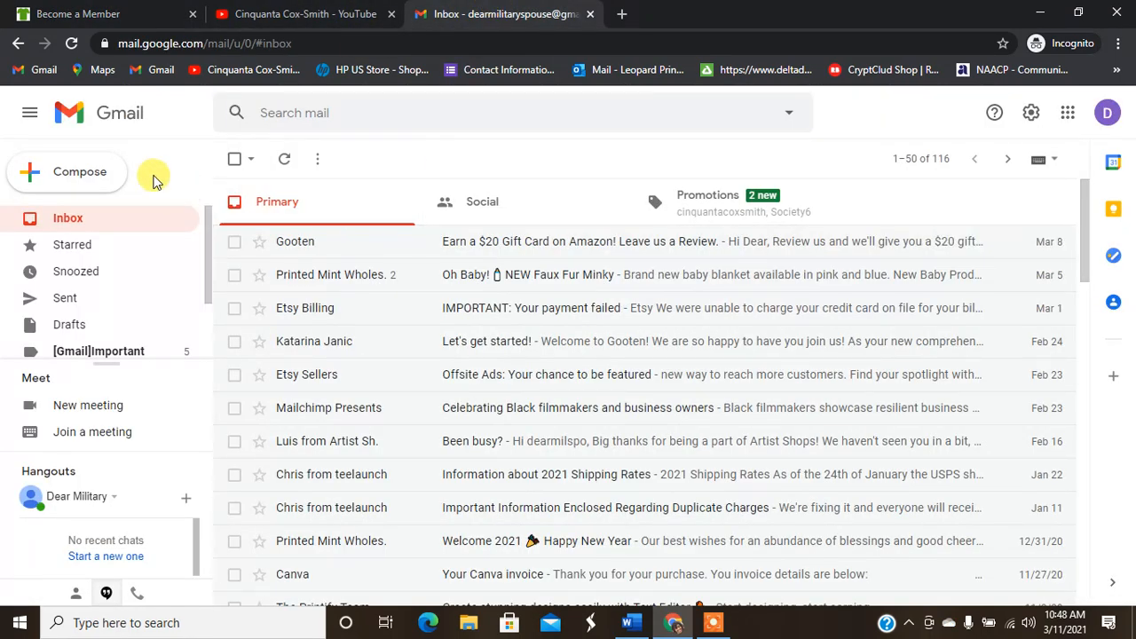
Step: Check the Promotions and Primary inboxes, reloading, for the CafePress verification e-mail
left_click(717, 207)
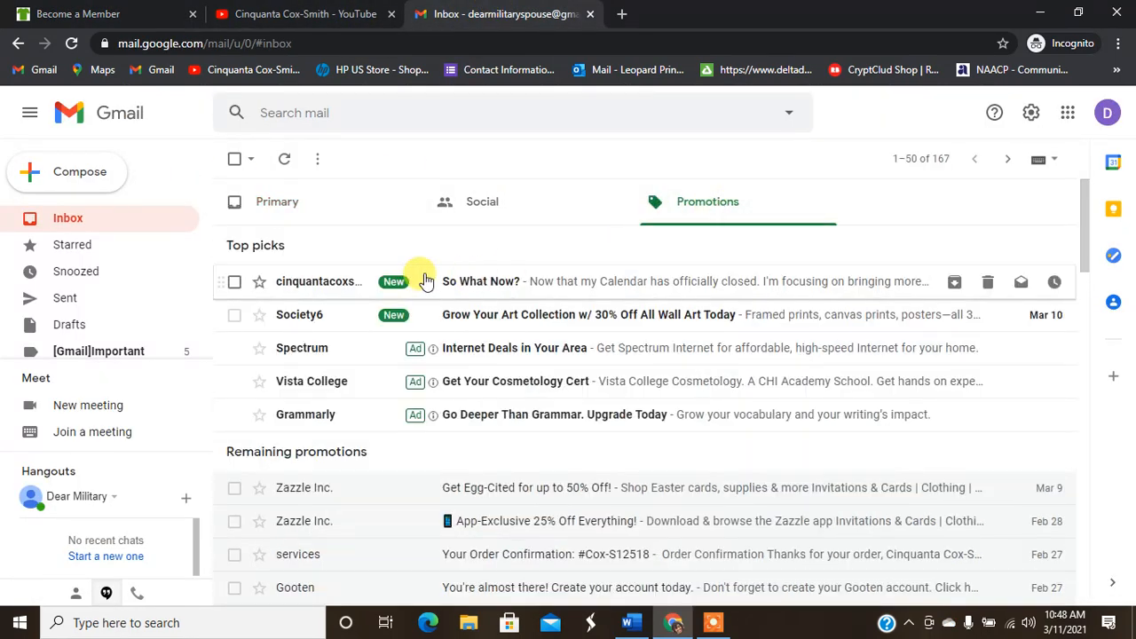
left_click(127, 220)
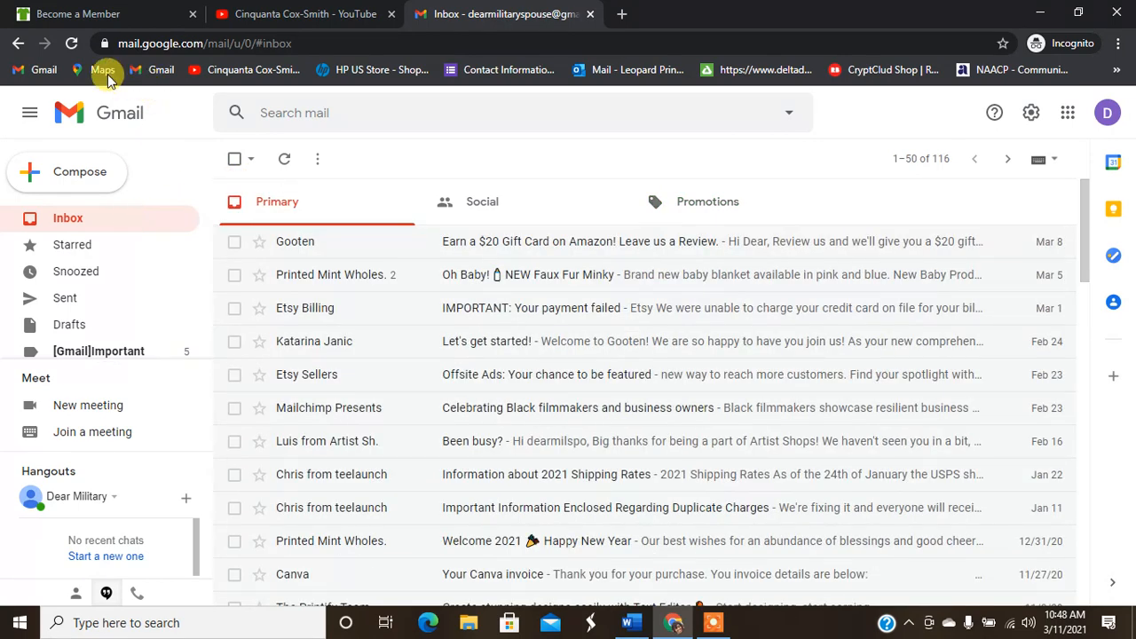
left_click(75, 45)
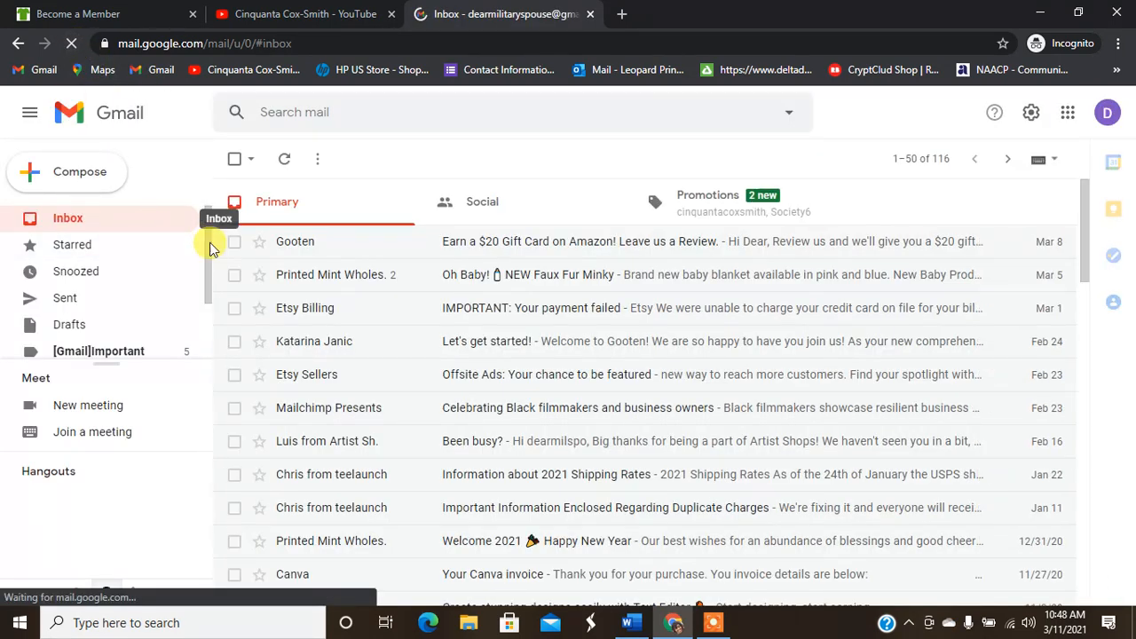
left_click(708, 217)
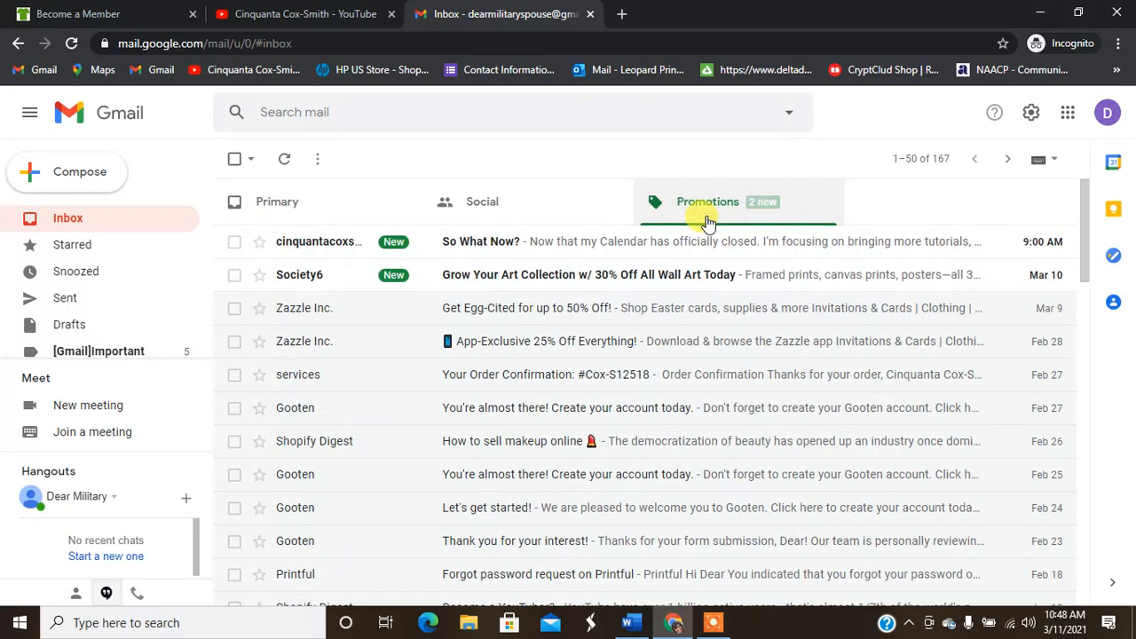
left_click(91, 220)
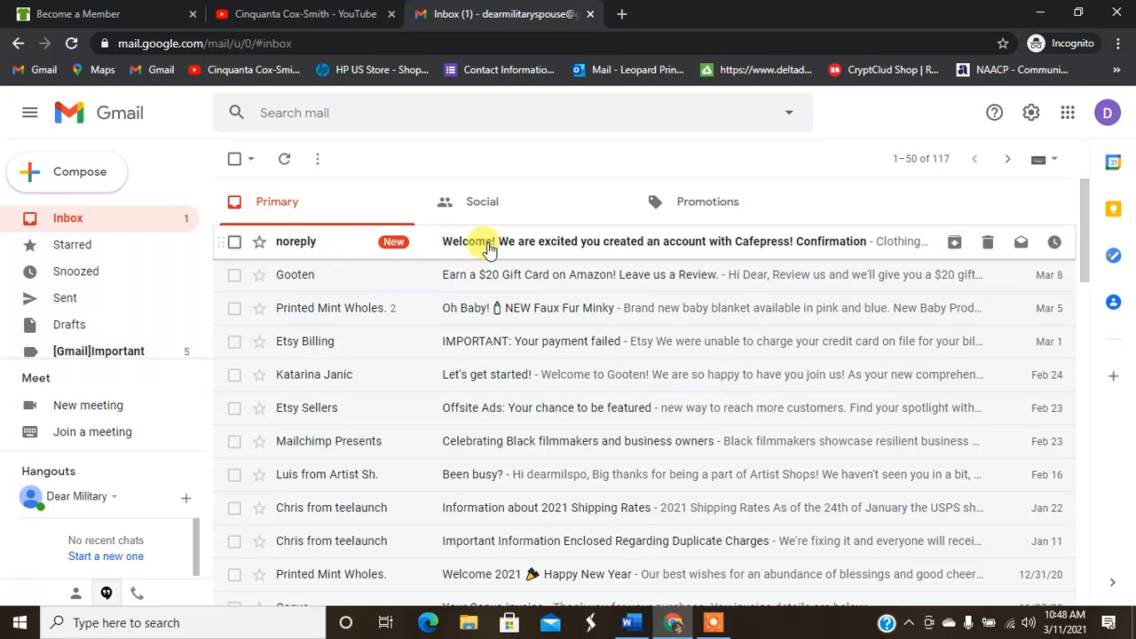
Step: Open the Cafepress welcome e-mail and select its verification link
left_click(503, 248)
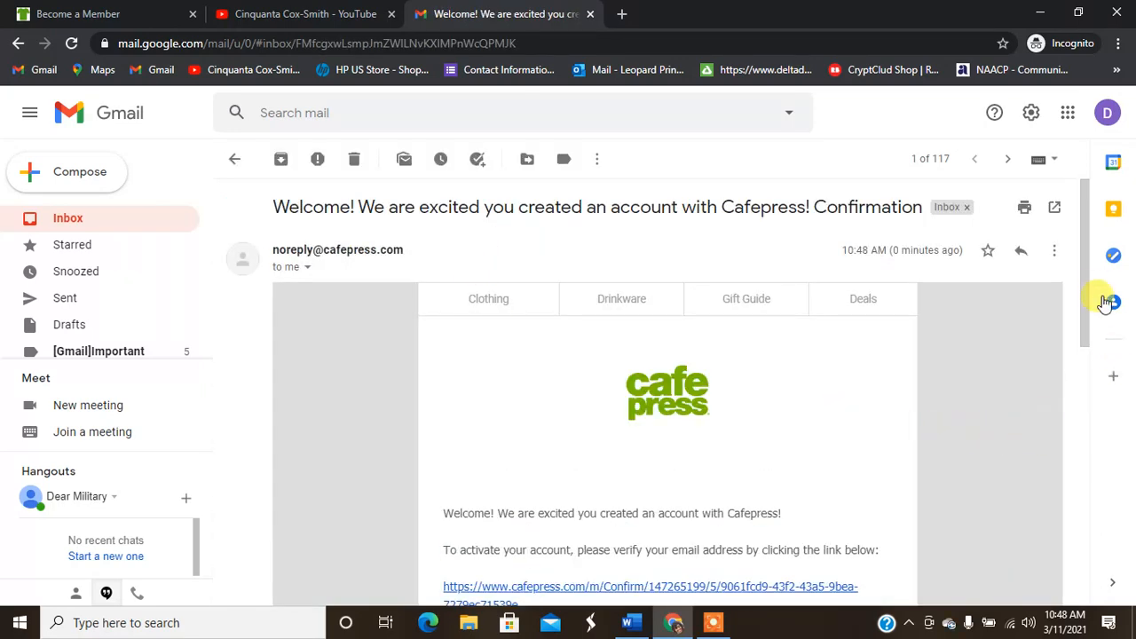
scroll(1085, 277, "down", 1)
scroll(1085, 277, "down", 2)
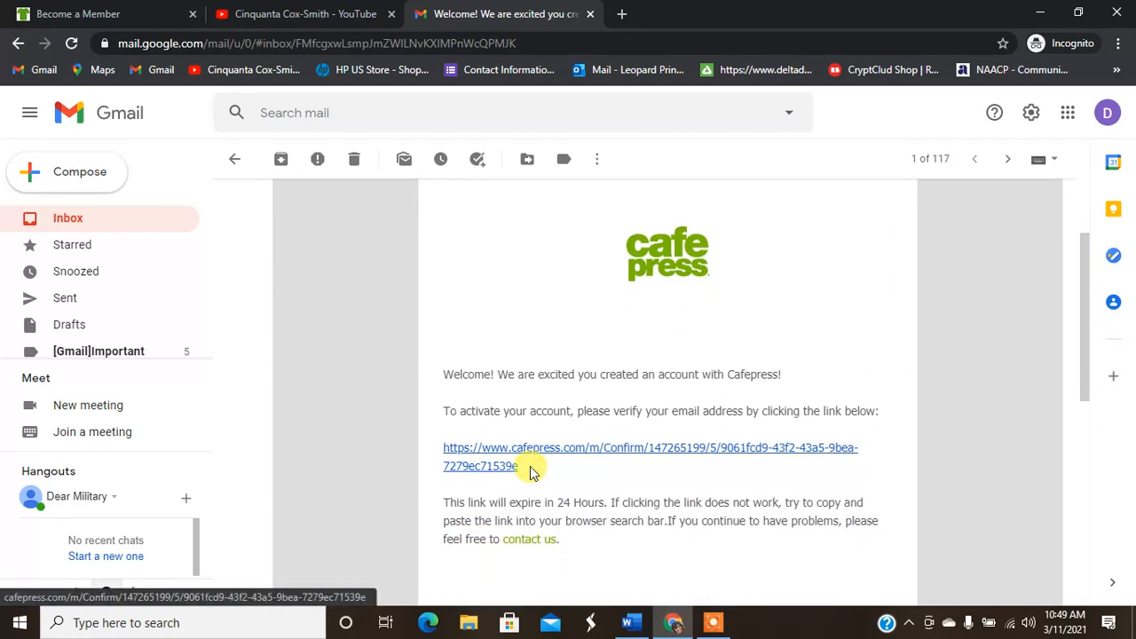
left_click_drag(524, 469, 443, 374)
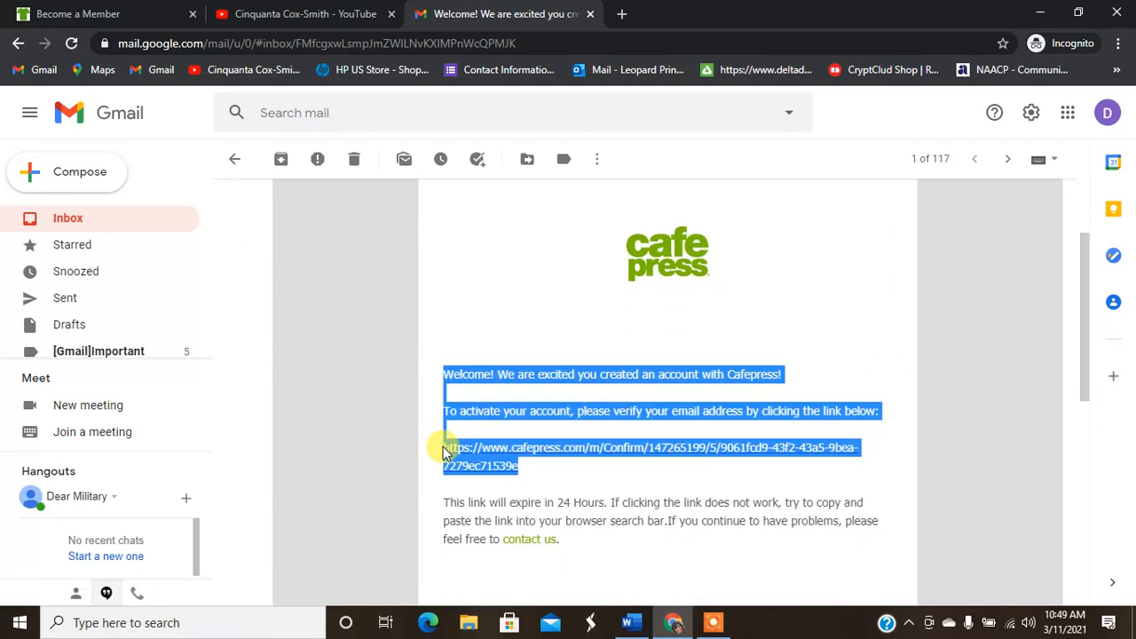
left_click(535, 468)
left_click_drag(535, 468, 459, 466)
Step: Follow the verification link, sign in with the account e-mail and password, and close the Become a Member tab
left_click(518, 472)
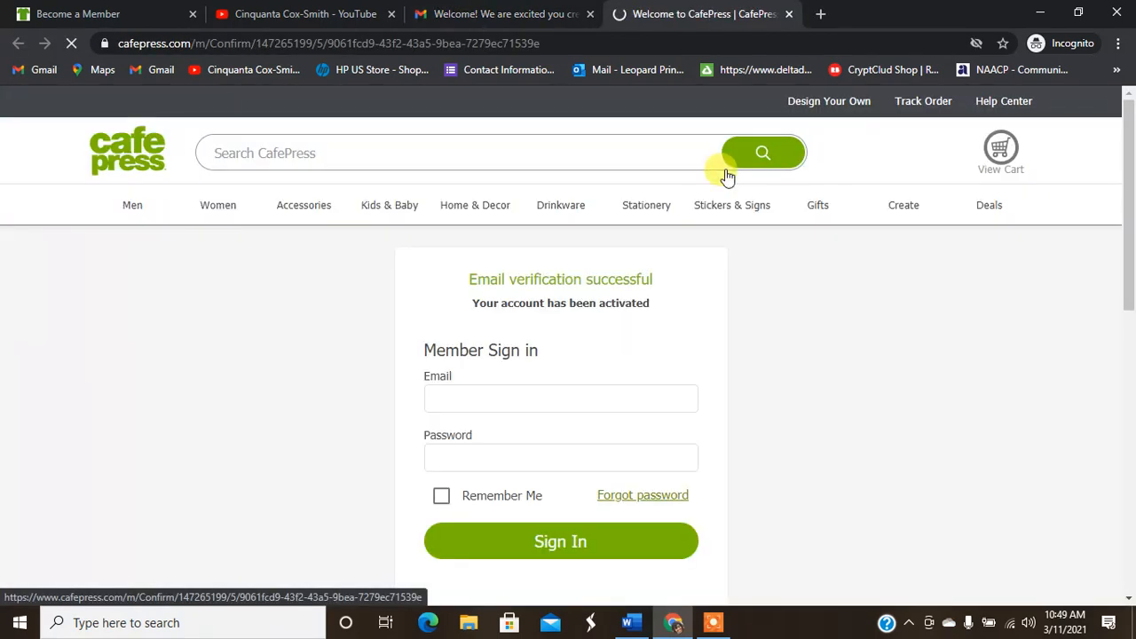
left_click(509, 398)
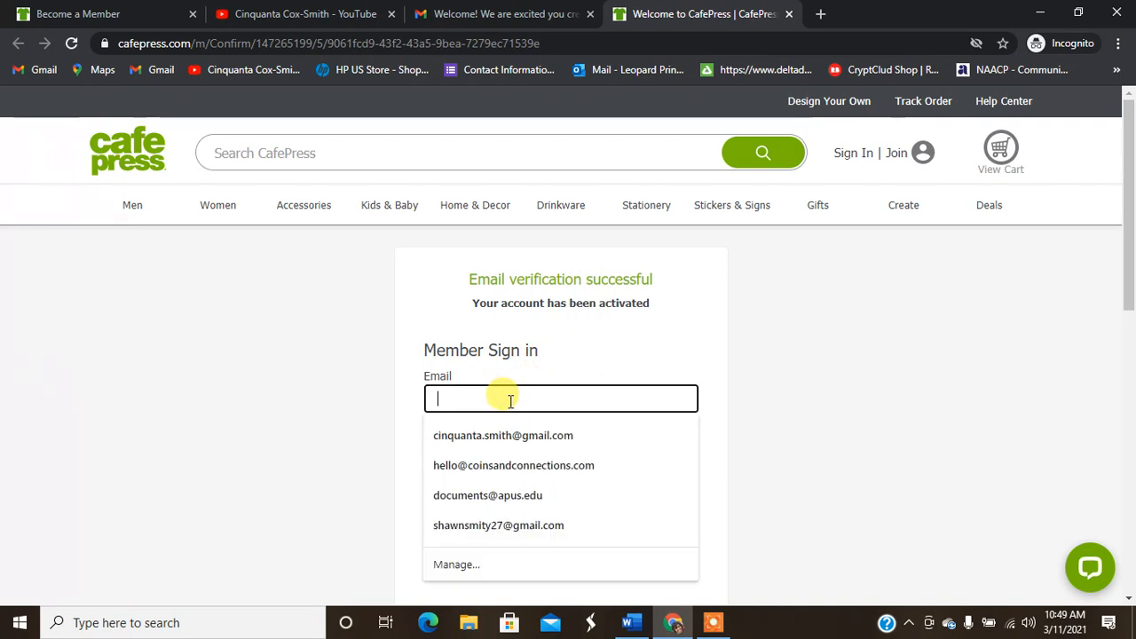
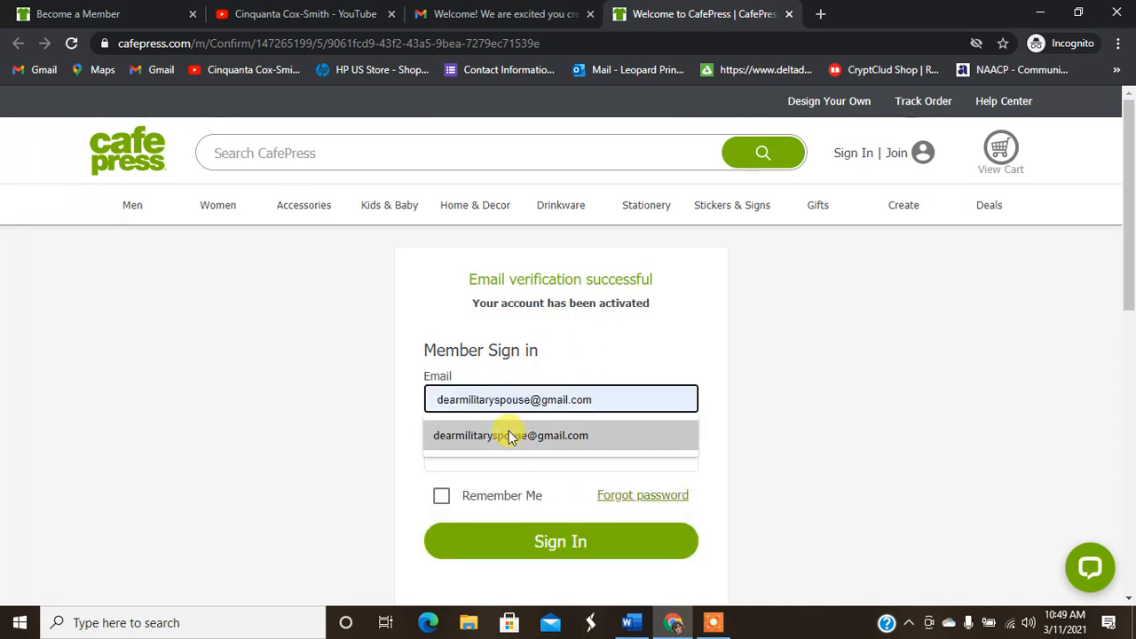
left_click(507, 433)
left_click(477, 450)
type("••")
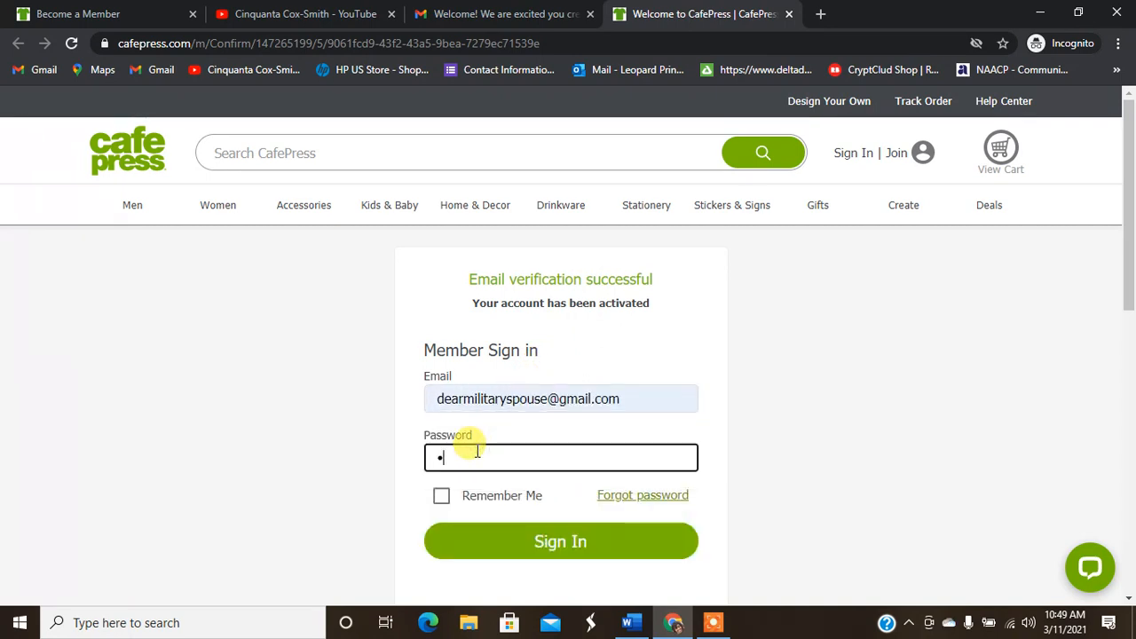
type("••")
key("BackSpace")
key("BackSpace")
key("BackSpace")
key("BackSpace")
type("••••••••••")
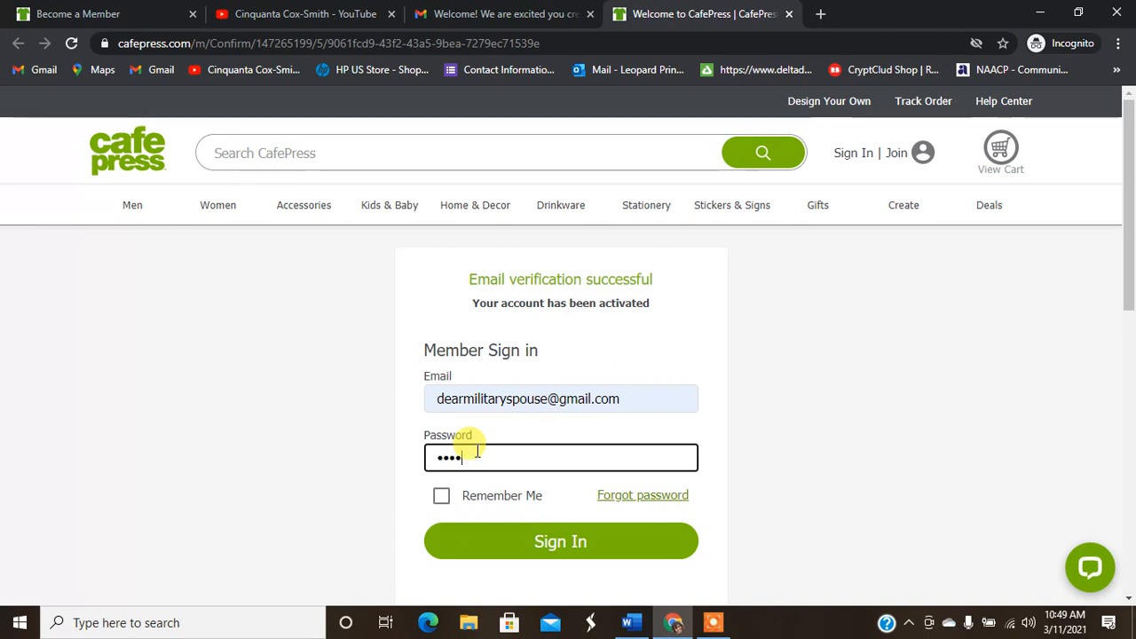
key("Return")
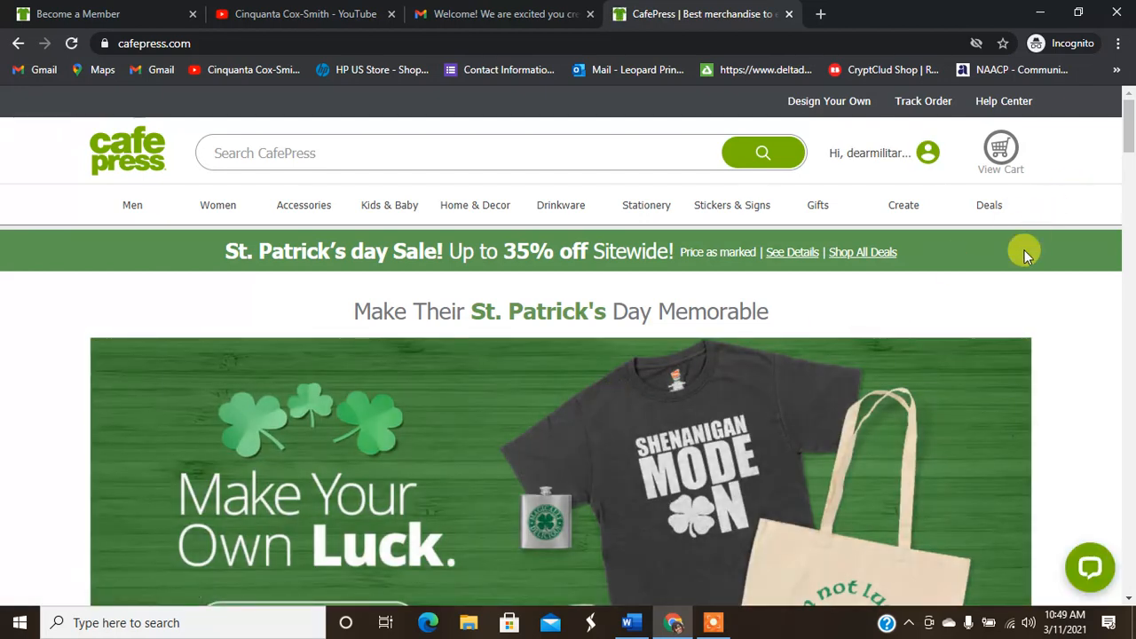
left_click(192, 13)
mouse_move(870, 147)
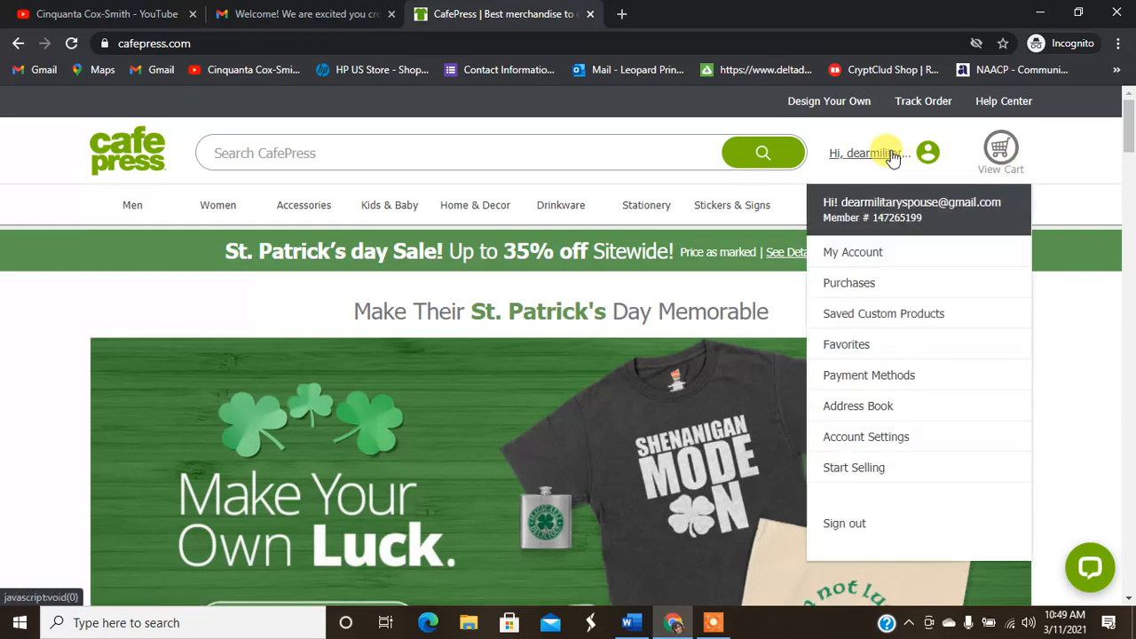
Step: From Start Selling, open the Shops section's Learn More page and choose Open A Shop
left_click(846, 471)
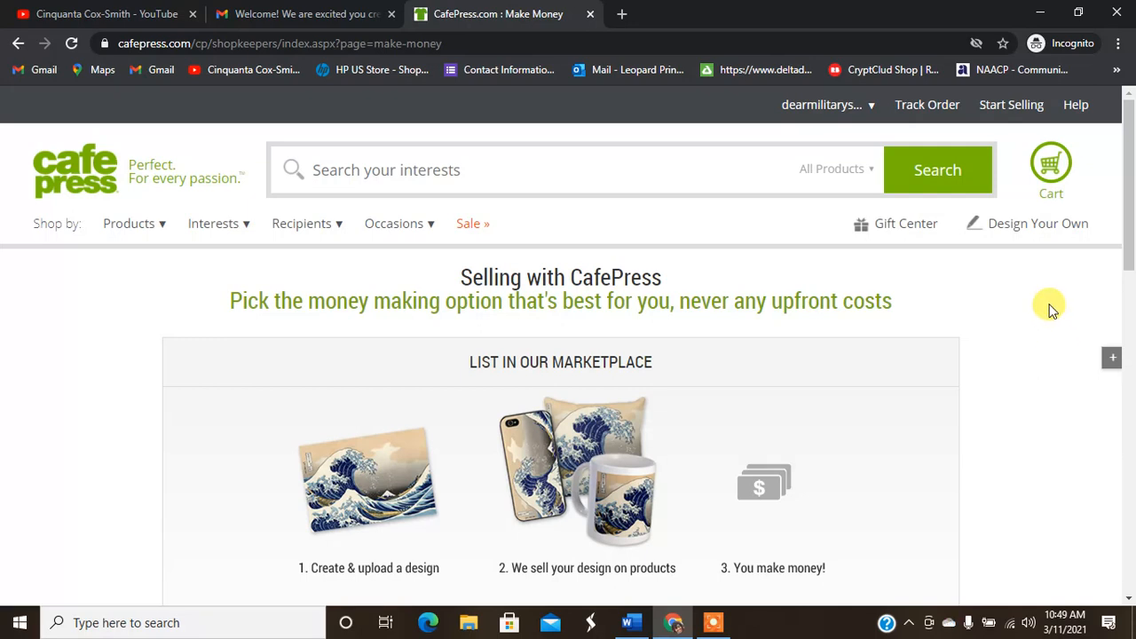
scroll(1129, 222, "down", 1)
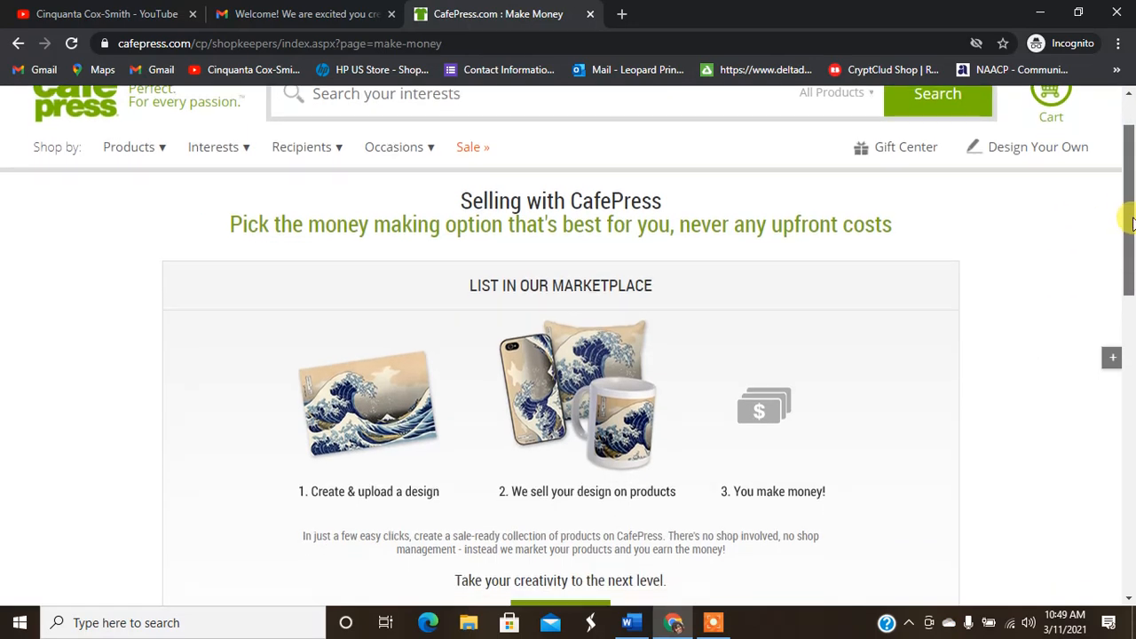
left_click_drag(1131, 221, 1130, 228)
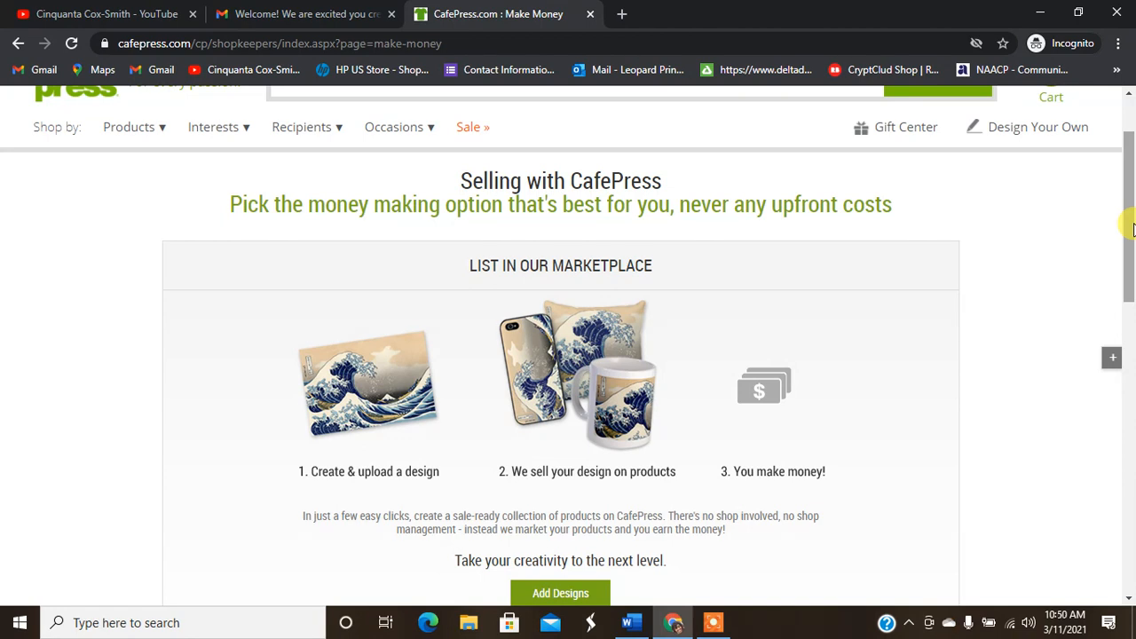
left_click_drag(1133, 229, 1133, 250)
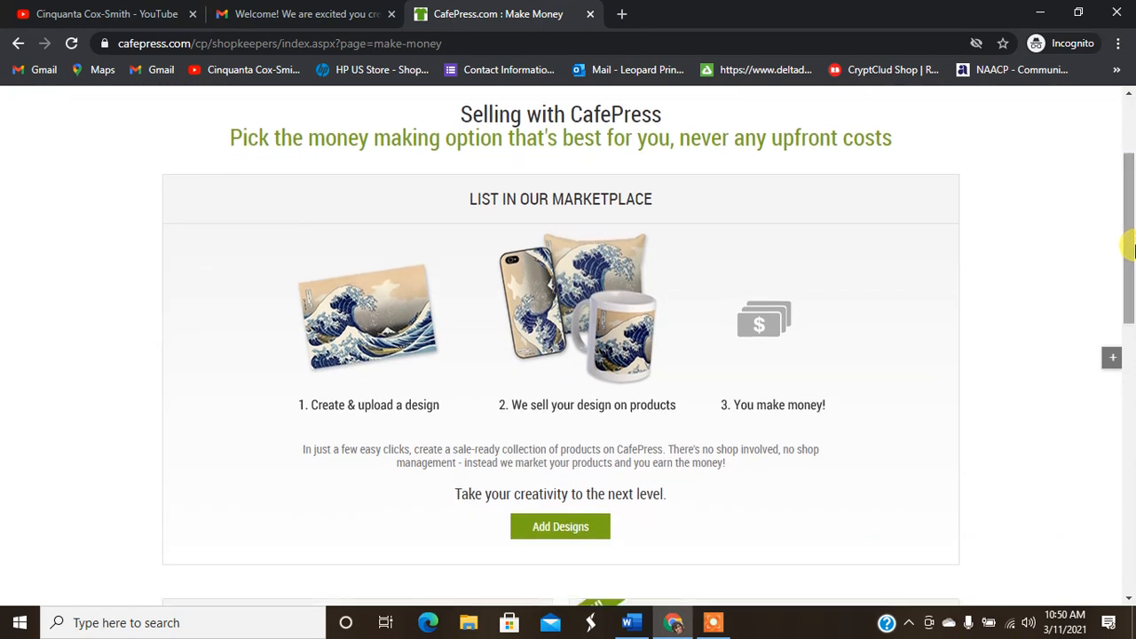
left_click_drag(1133, 251, 1132, 351)
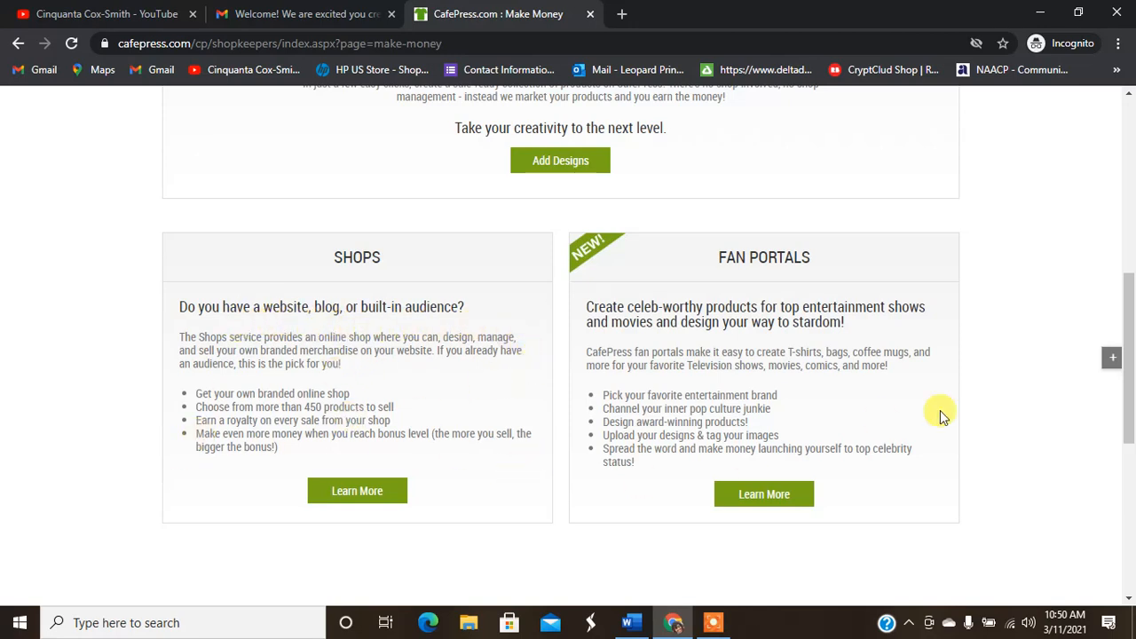
mouse_move(1131, 371)
left_mouse_down()
mouse_move(1131, 456)
mouse_move(1130, 357)
left_mouse_up()
left_click(359, 510)
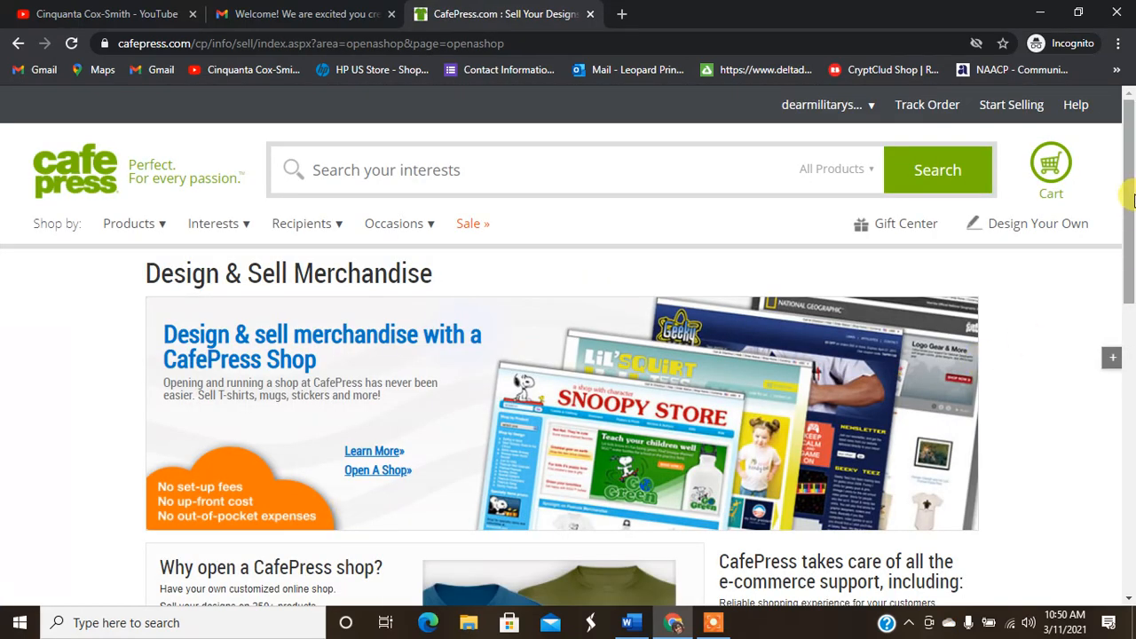
left_click_drag(1131, 188, 1132, 135)
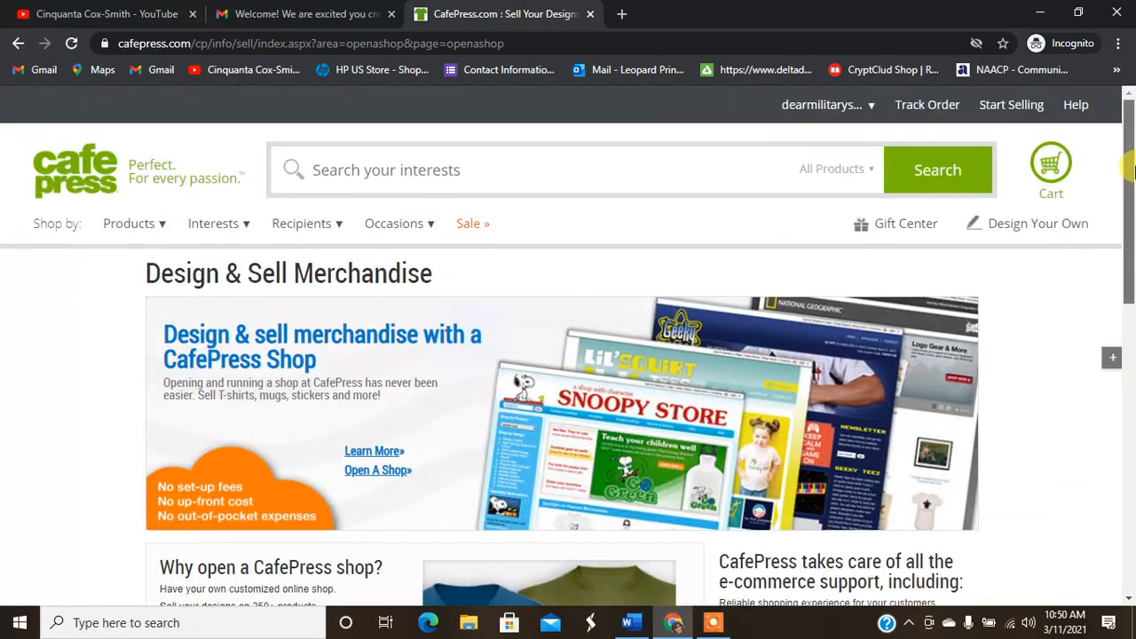
left_click(374, 472)
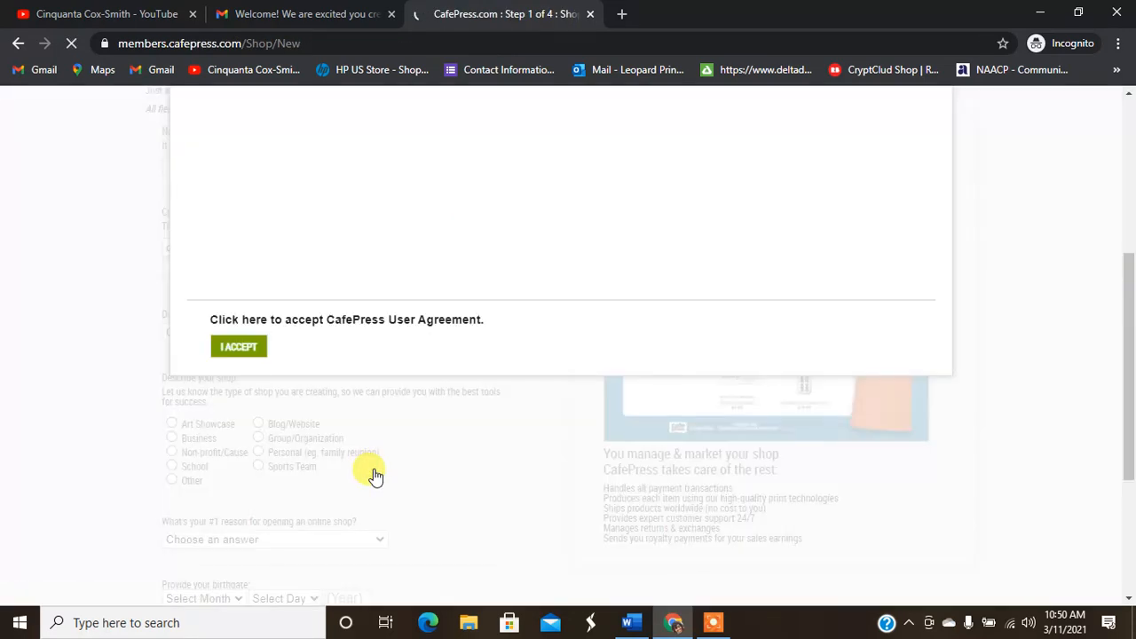
Step: Read through the Terms of Use and accept the CafePress User Agreement
left_click_drag(1129, 381, 1132, 271)
scroll(620, 284, "up", 1)
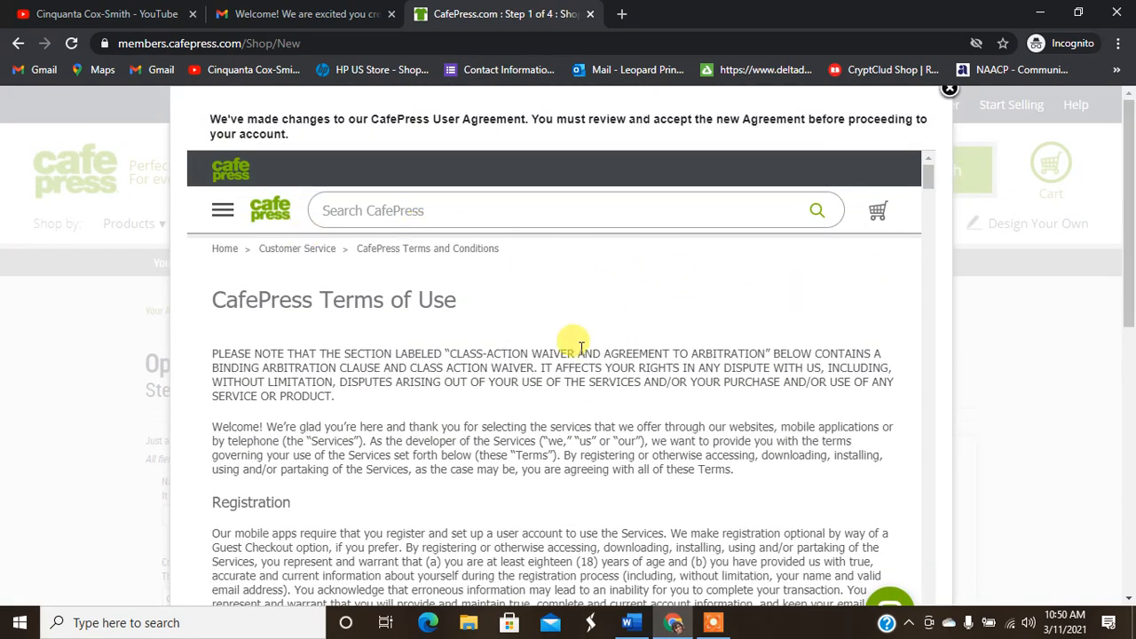
left_click_drag(1132, 190, 1132, 298)
triple_click(921, 325)
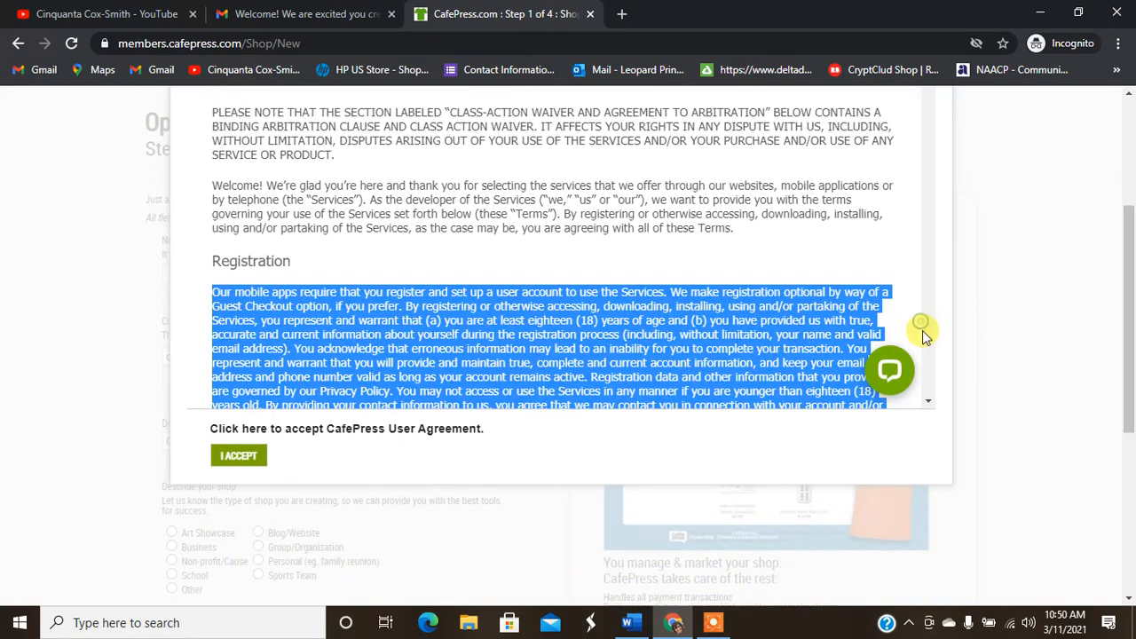
left_click(927, 348)
left_click(928, 347)
left_click(927, 348)
left_click(927, 348)
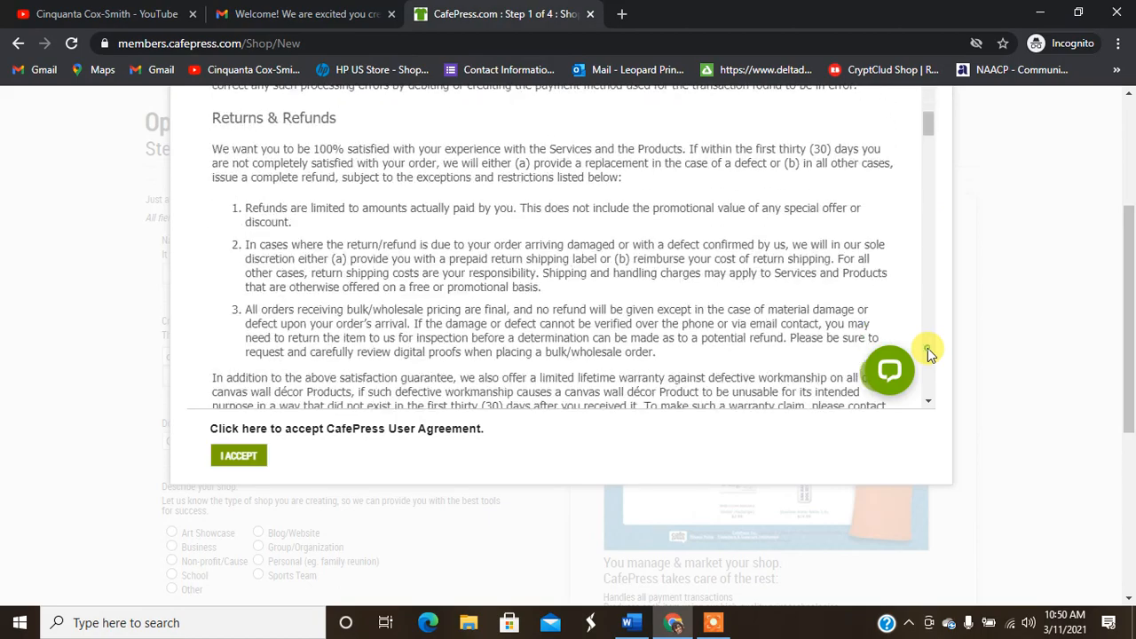
left_click(928, 348)
left_click(928, 347)
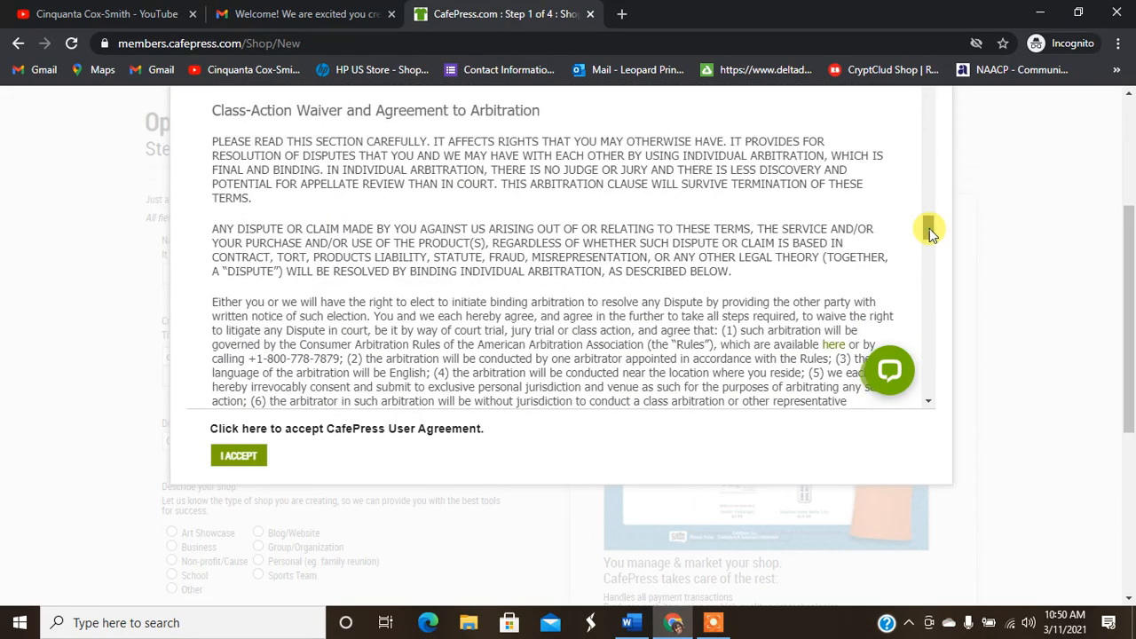
left_click_drag(929, 233, 922, 411)
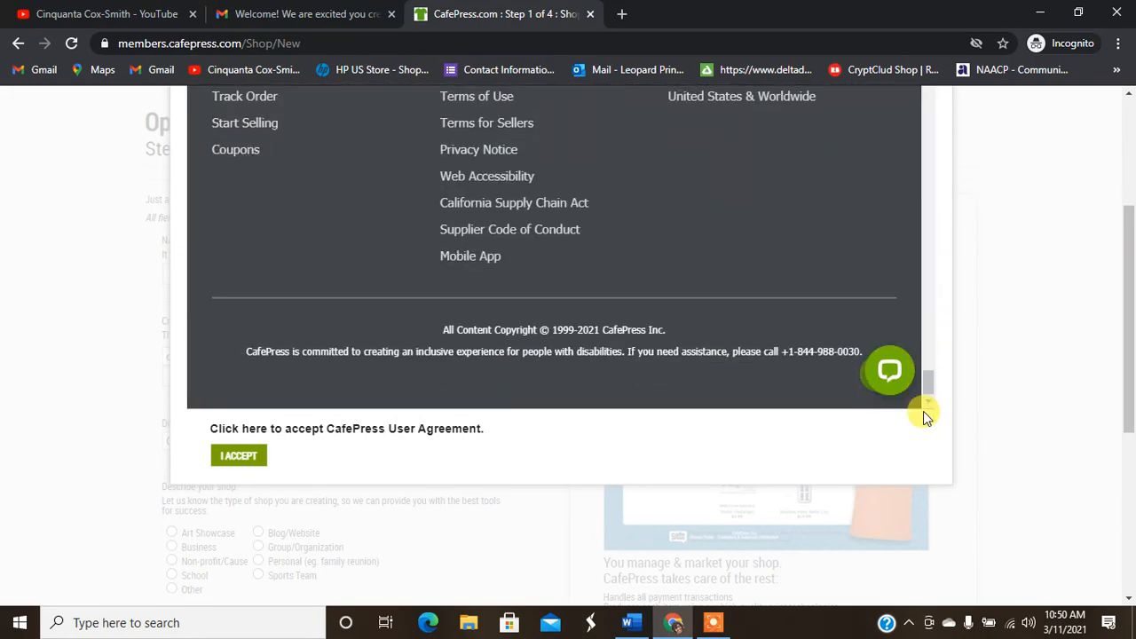
left_click(243, 460)
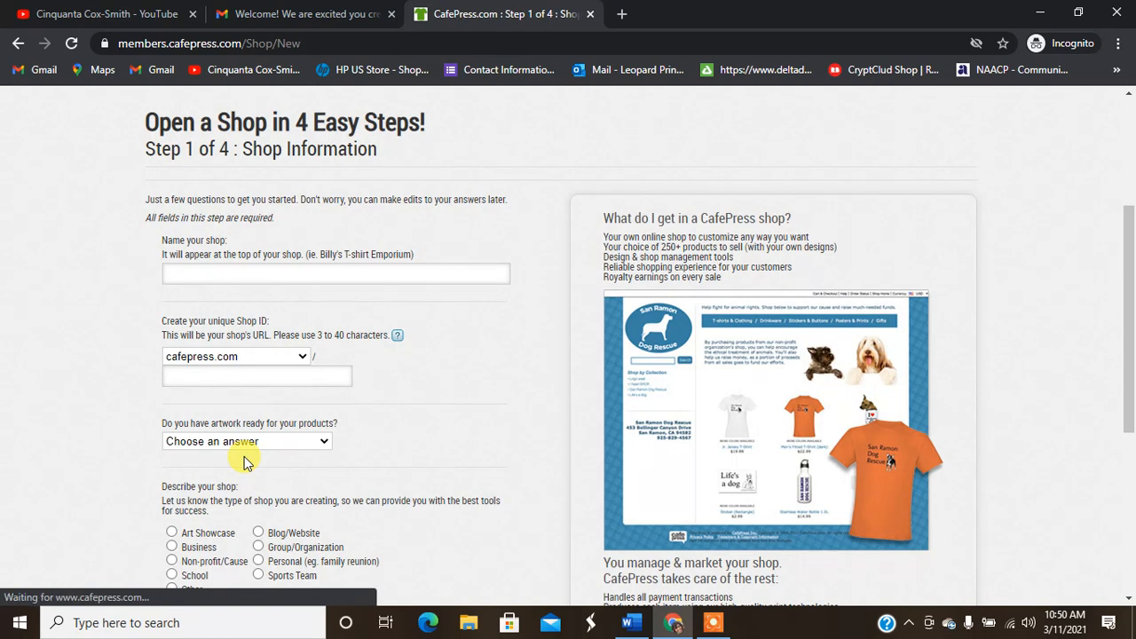
Step: Enter the shop name DearMilitarySpouse, answer Yes to artwork ready, choose Business, and pick 'Sell my artwork on merchandise'
left_click(355, 275)
type("DearMilitarySpouse")
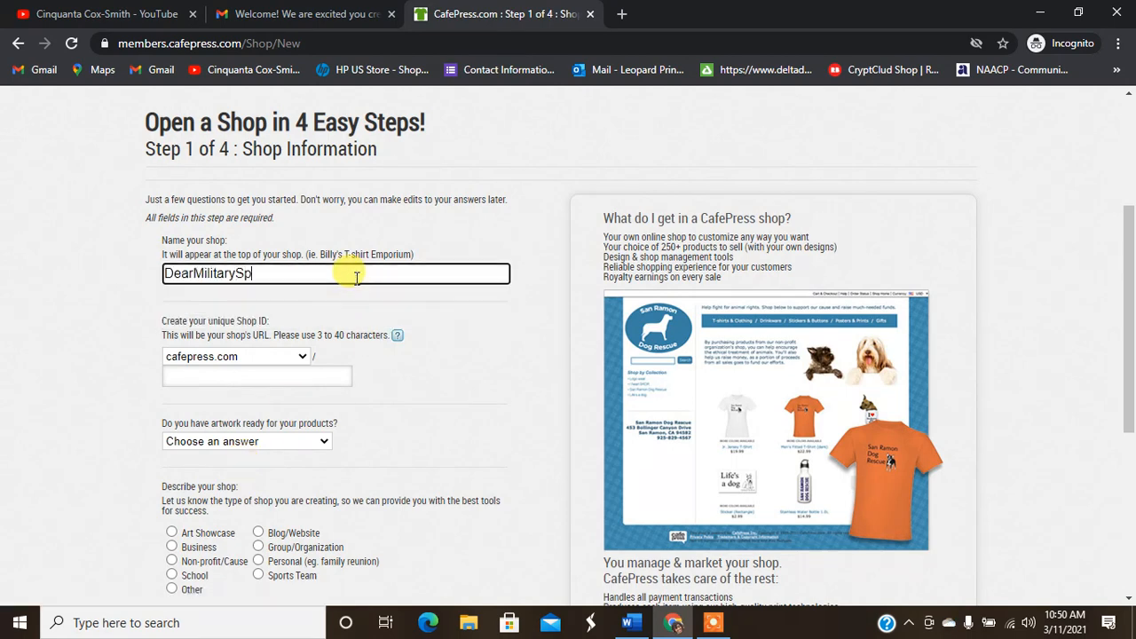
left_click(368, 326)
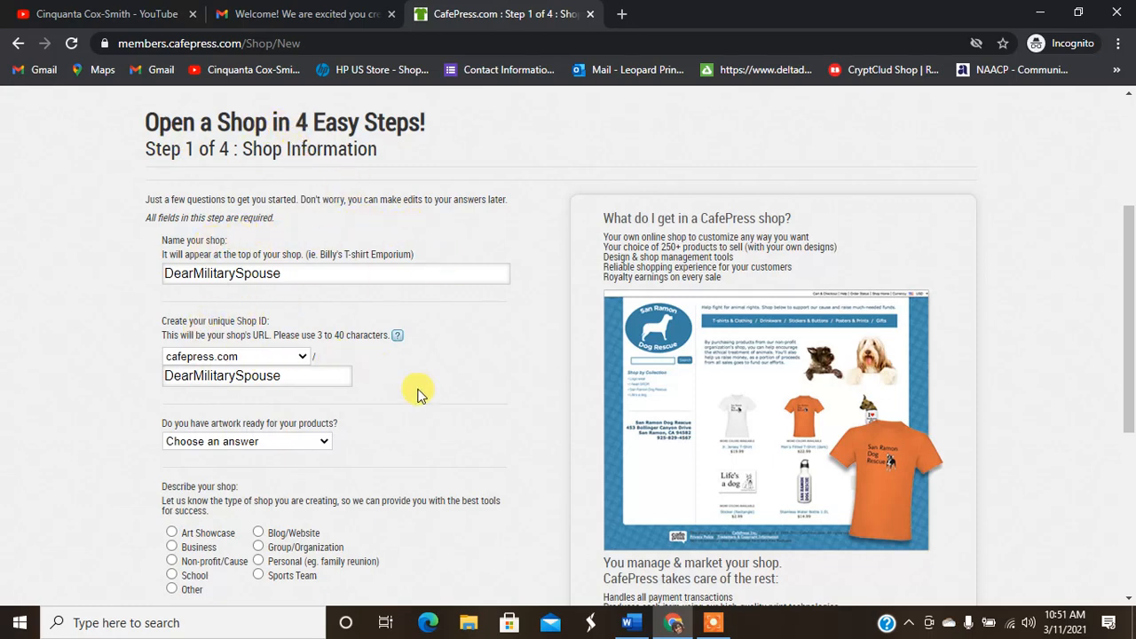
left_click(321, 444)
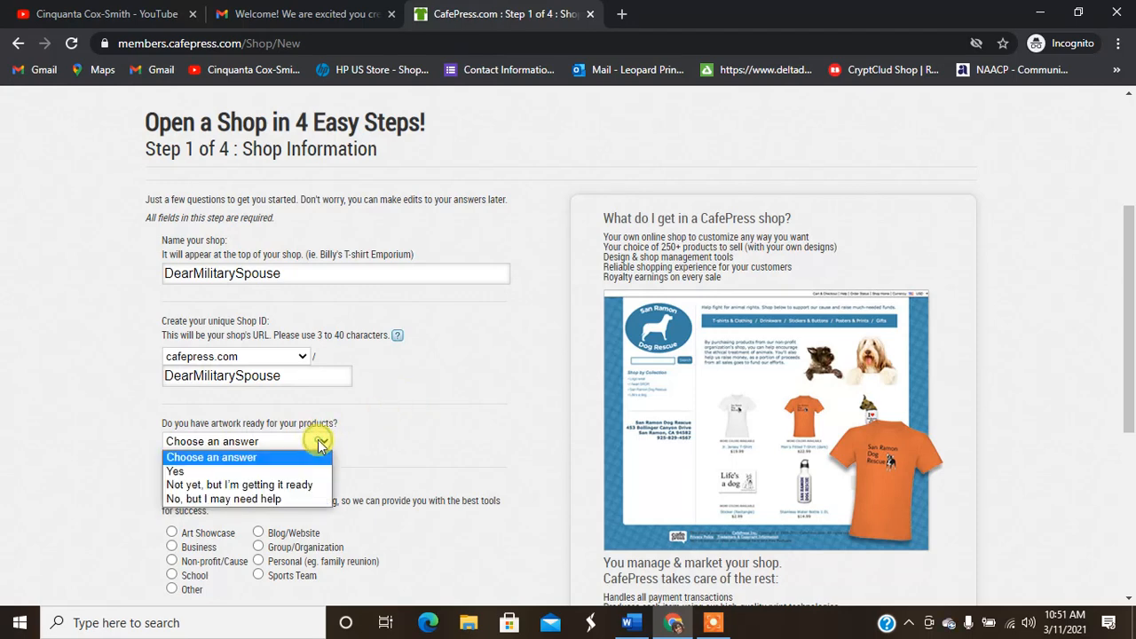
left_click(289, 471)
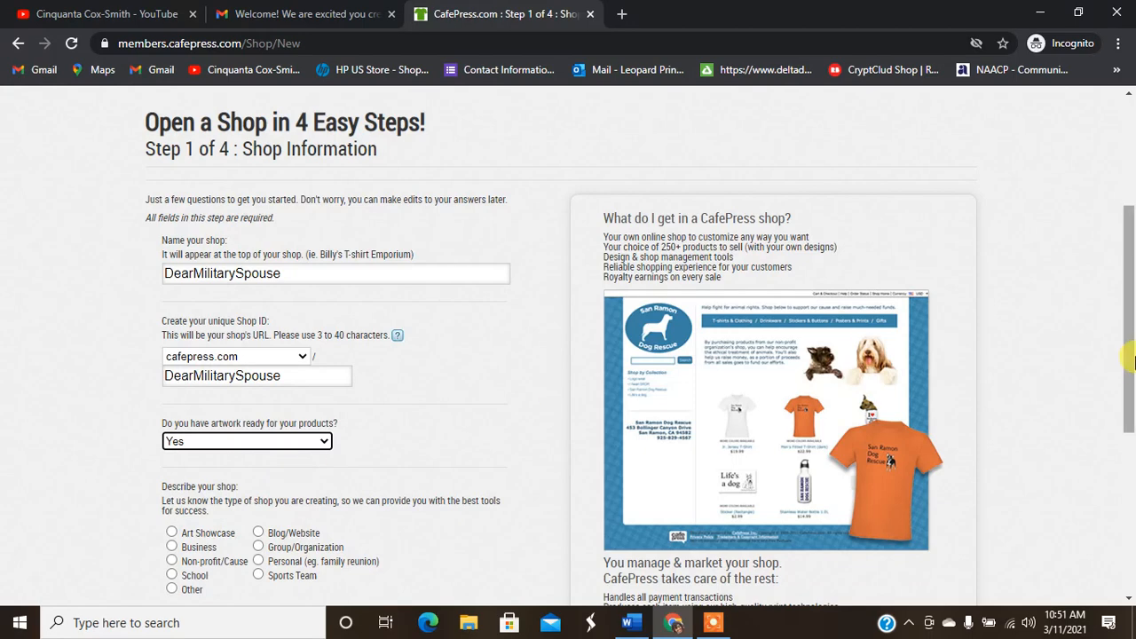
left_click_drag(1127, 318, 1125, 417)
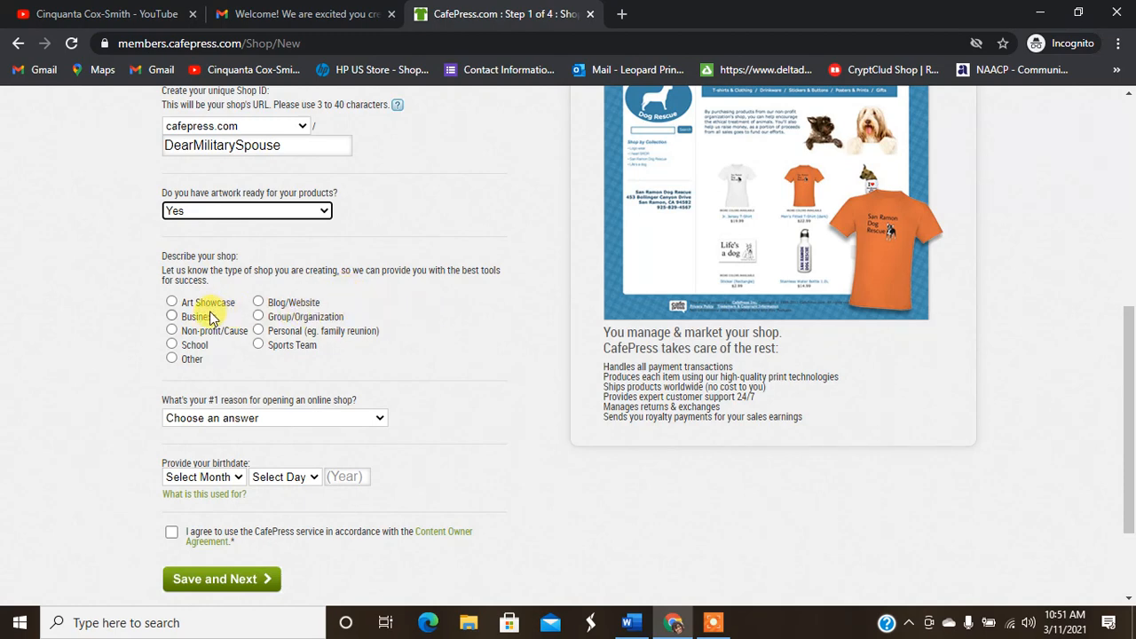
left_click(181, 318)
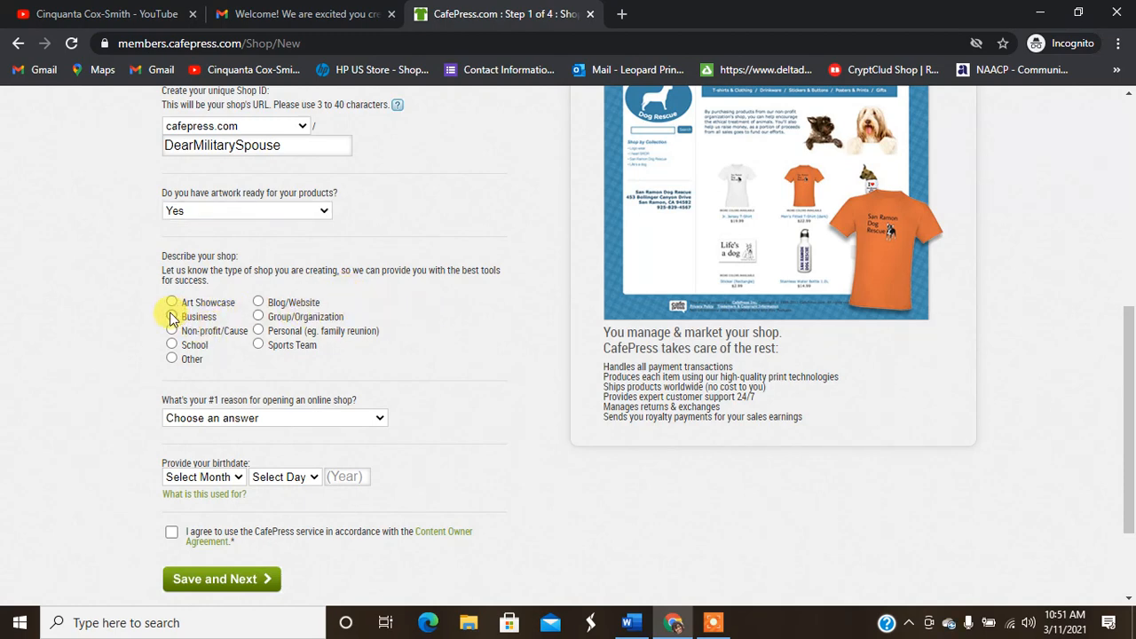
left_click(180, 317)
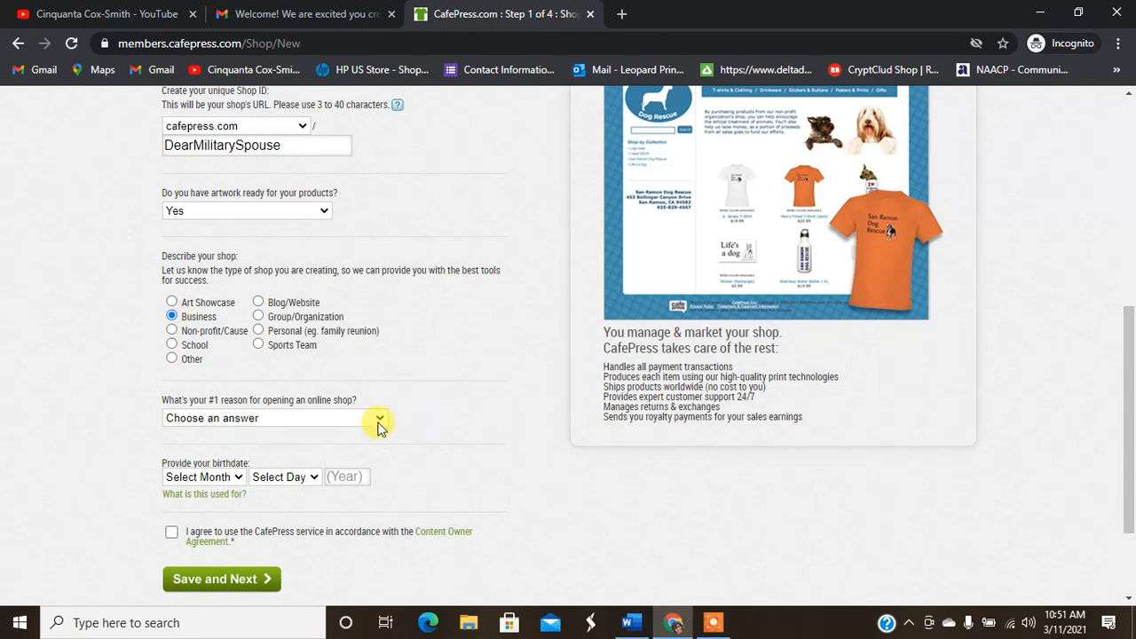
left_click(372, 426)
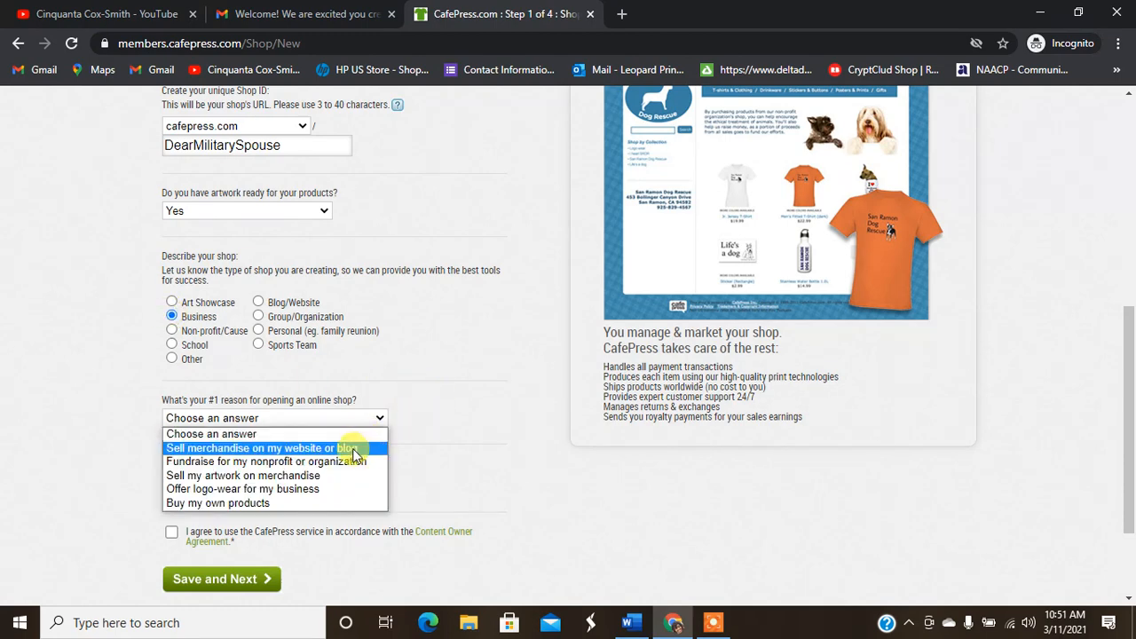
left_click(286, 475)
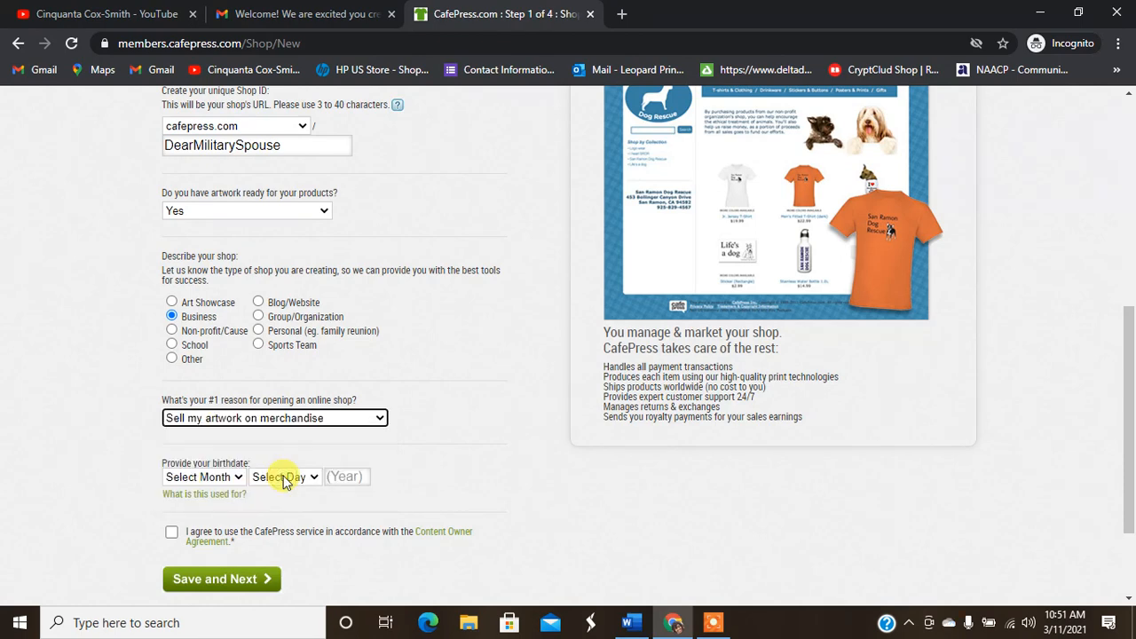
left_click(236, 478)
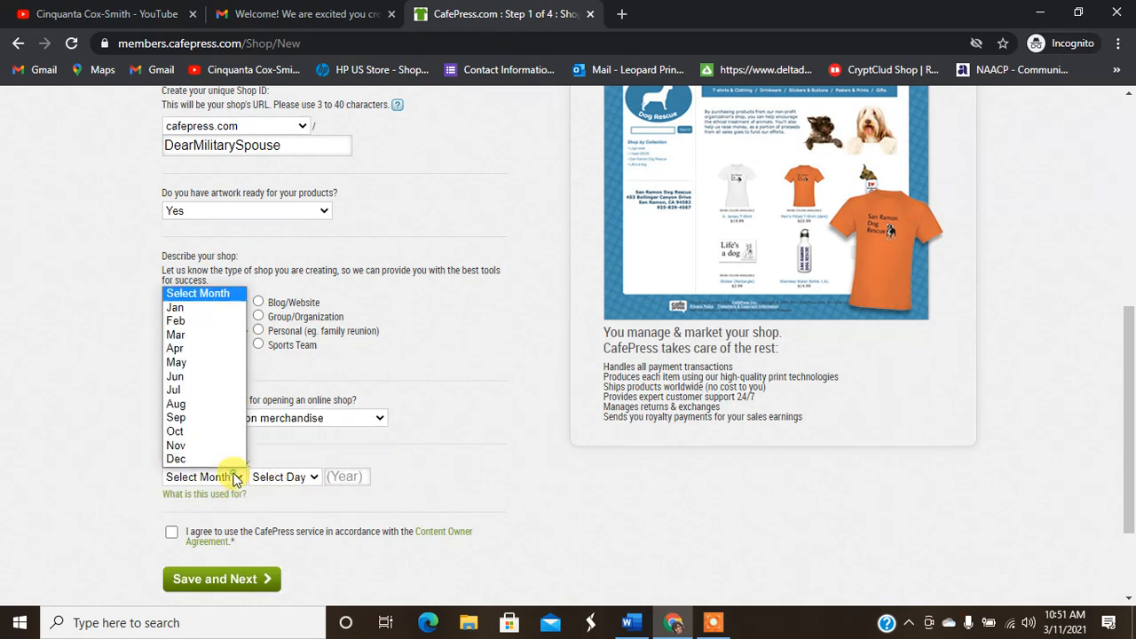
left_click(194, 308)
left_click(280, 477)
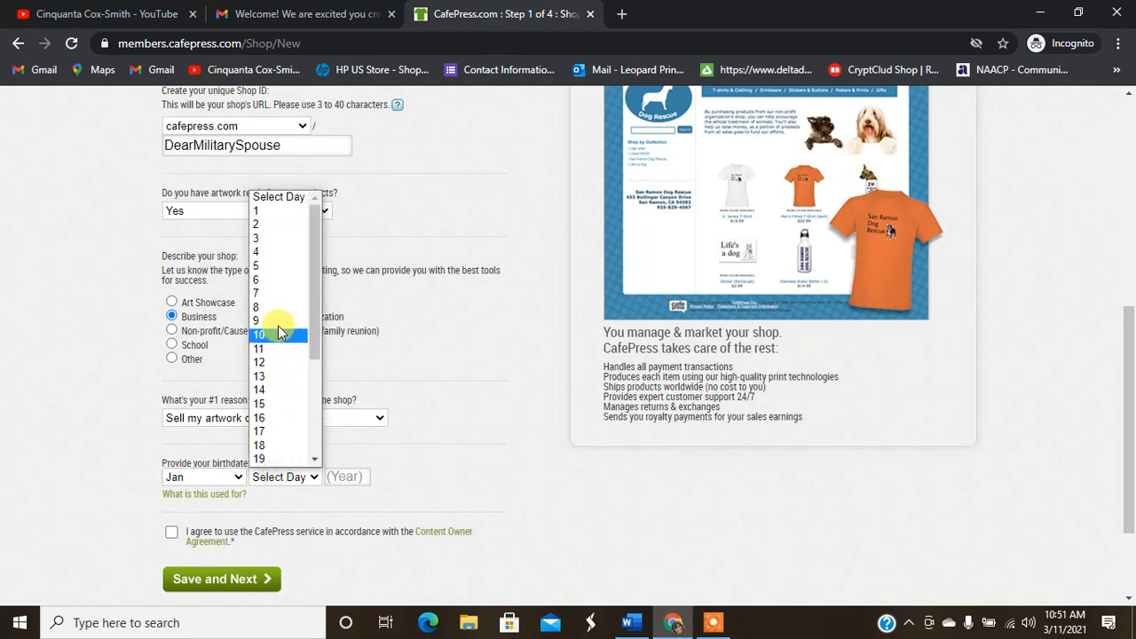
left_click(274, 282)
left_click(342, 476)
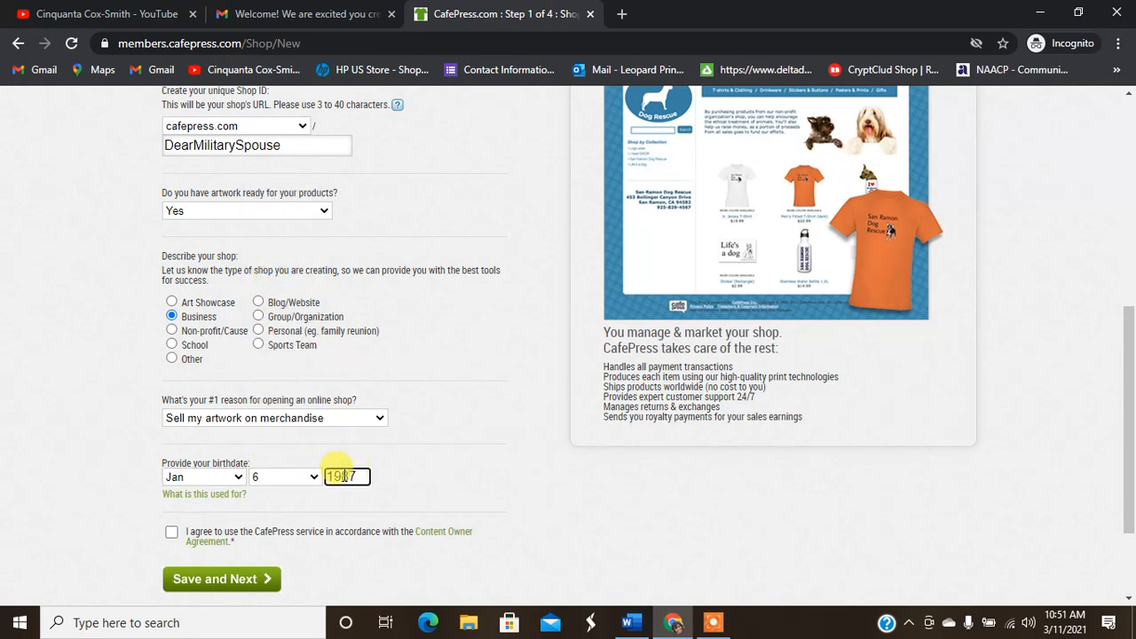
left_click(171, 532)
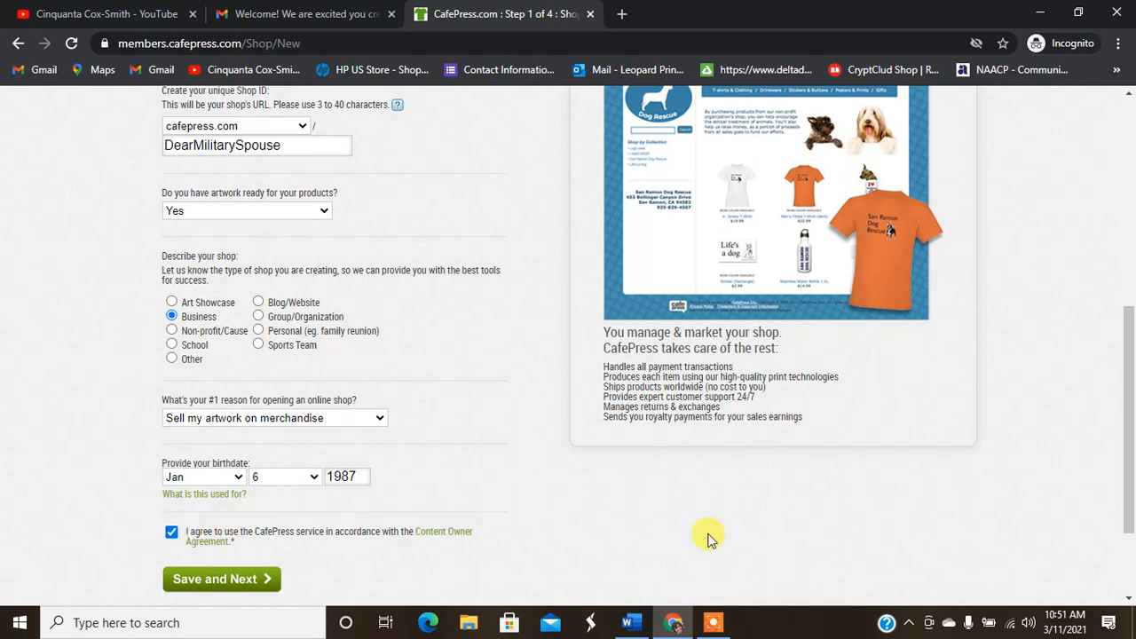
left_click_drag(1132, 348, 1132, 388)
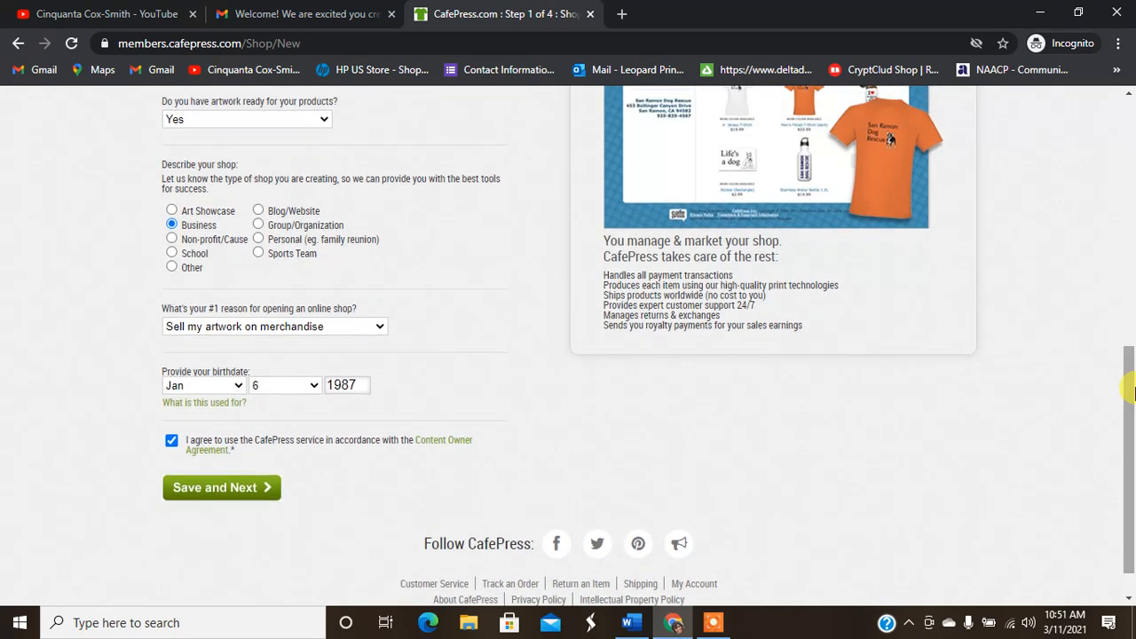
left_click(222, 487)
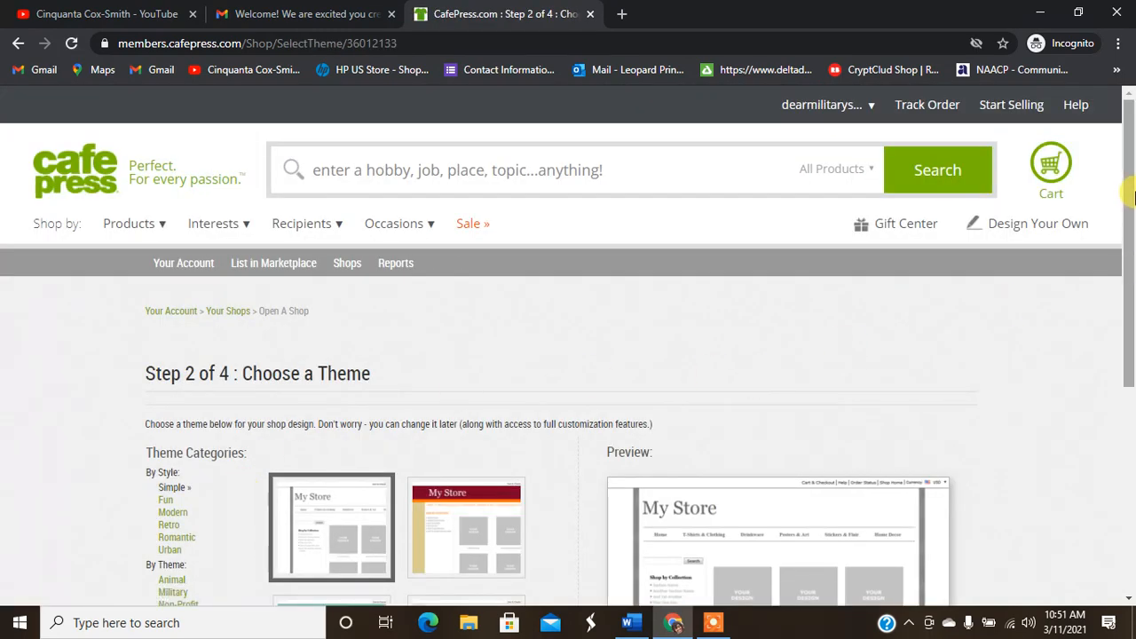
Step: Preview several Simple themes, then the Military themes including the flag-style one
scroll(1128, 256, "down", 2)
left_click_drag(1129, 257, 1129, 354)
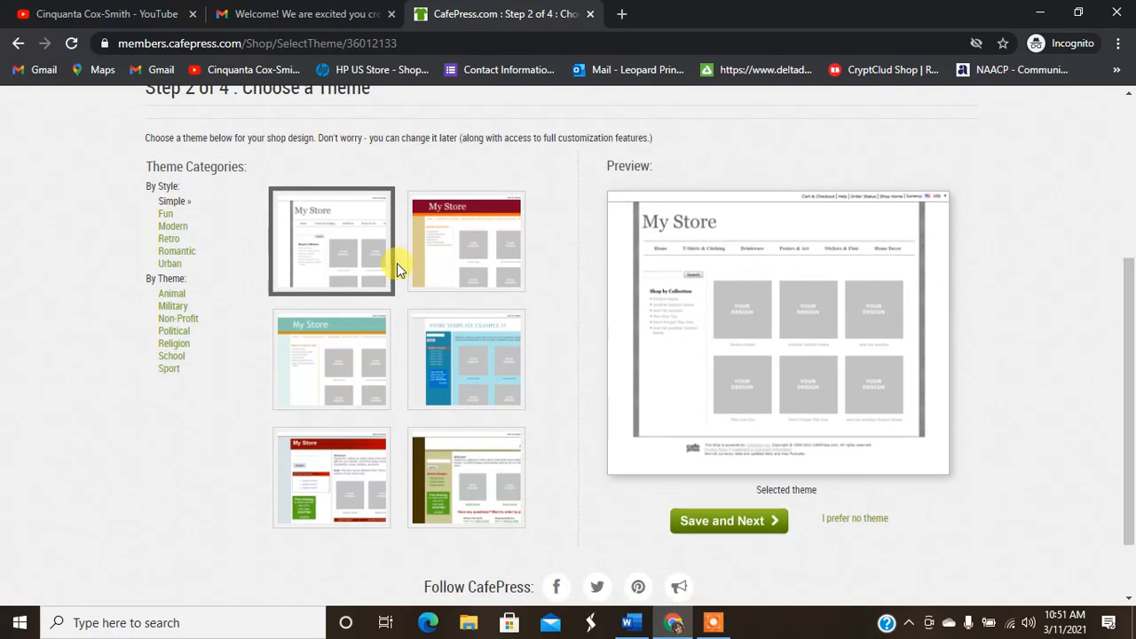
left_click(447, 505)
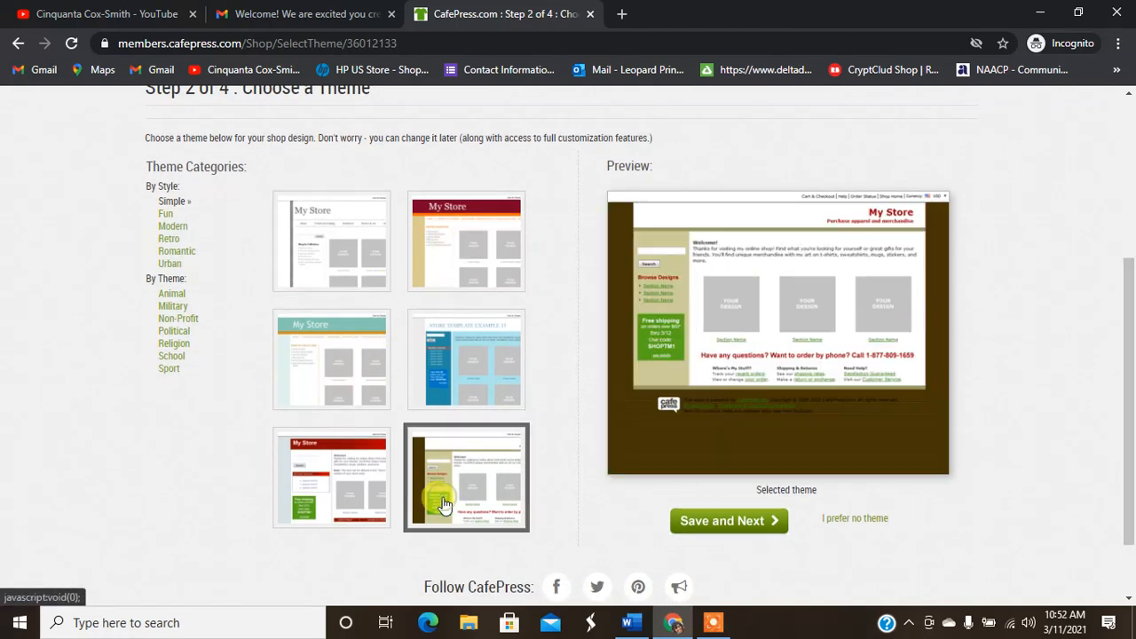
left_click(337, 266)
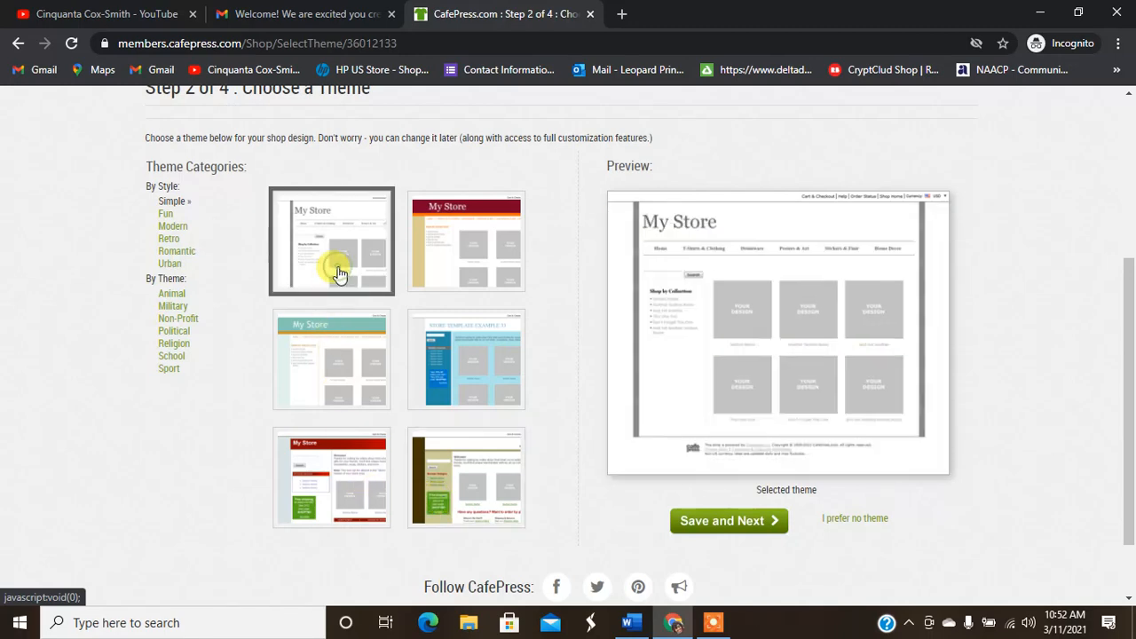
left_click(360, 399)
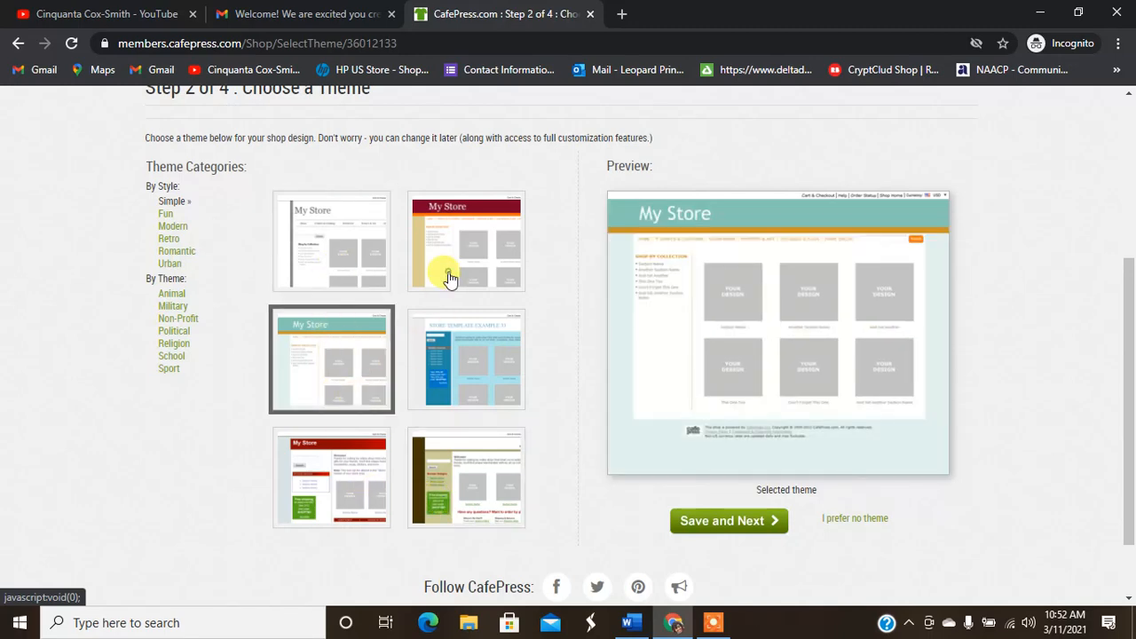
left_click(449, 274)
left_click(478, 354)
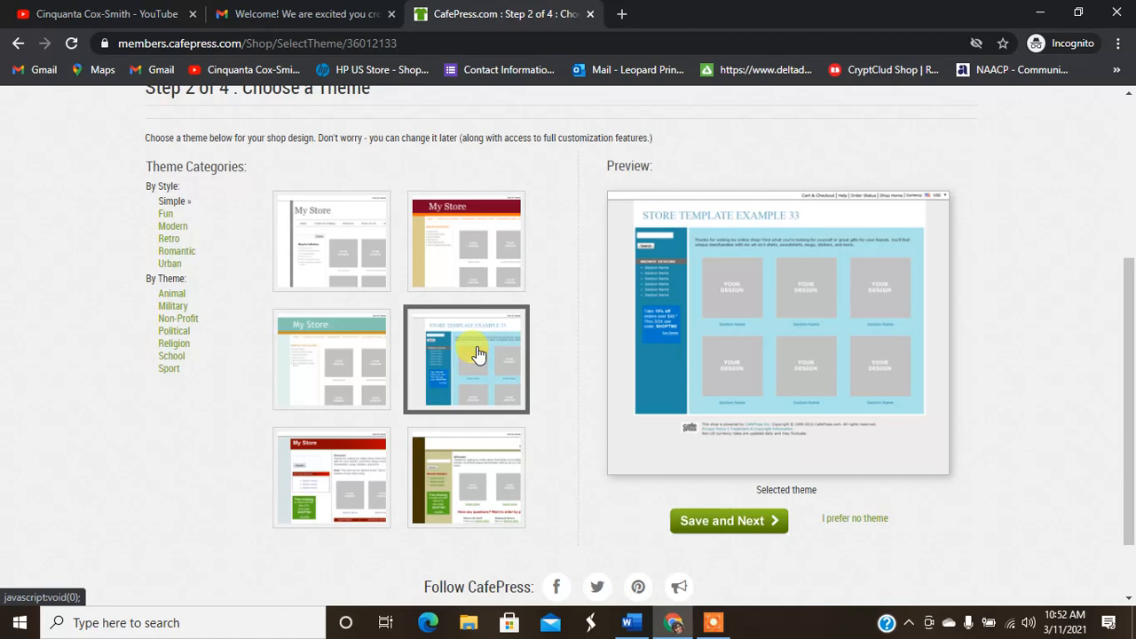
left_click(430, 495)
left_click(294, 493)
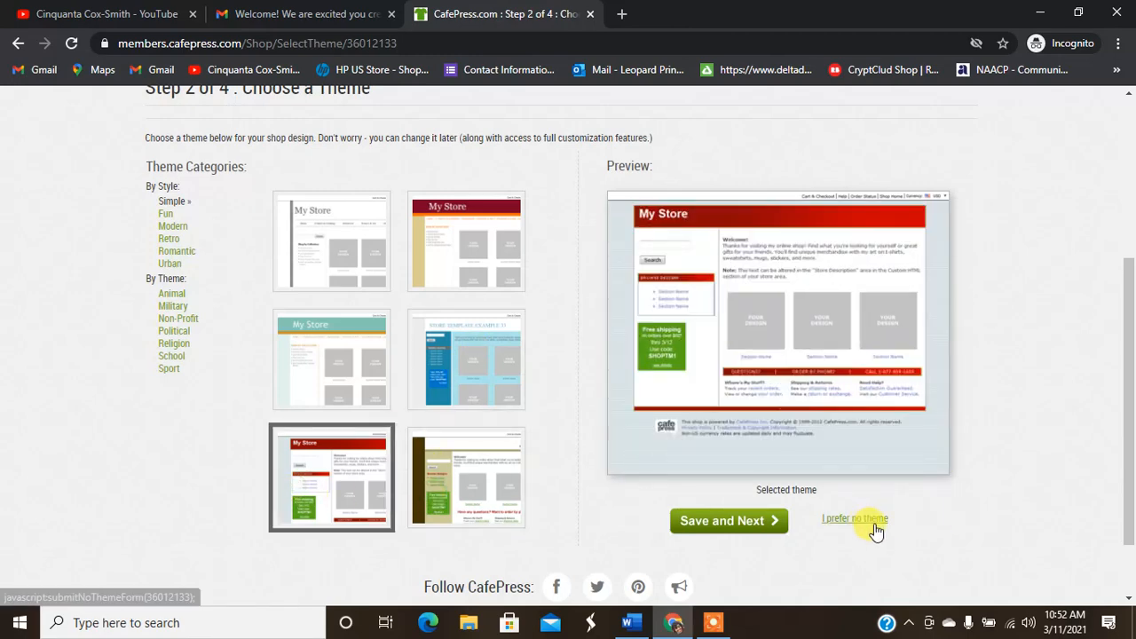
left_click(172, 307)
left_click(483, 246)
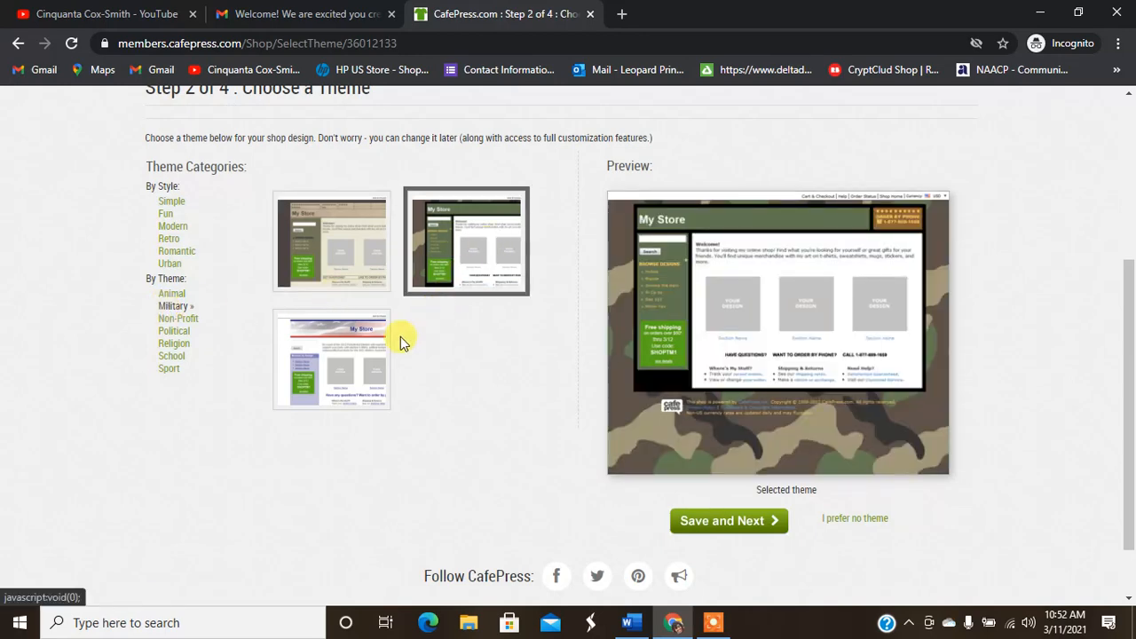
left_click(310, 383)
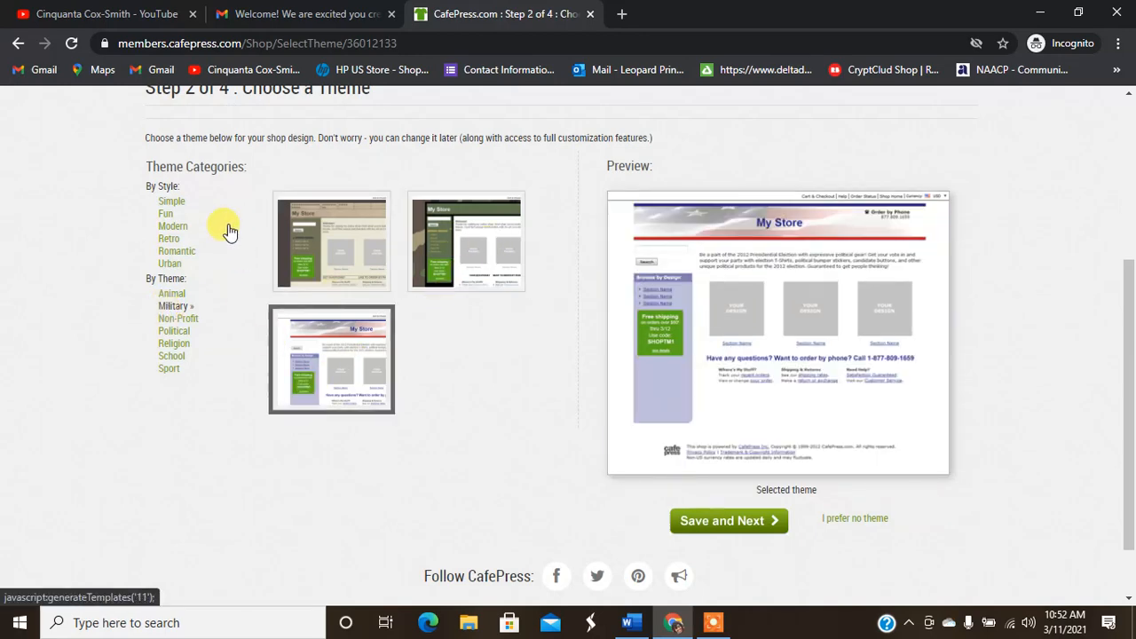
Step: Browse the Fun, Modern, Urban, Retro, Animal and School themes, then save the grey Simple theme
left_click(167, 213)
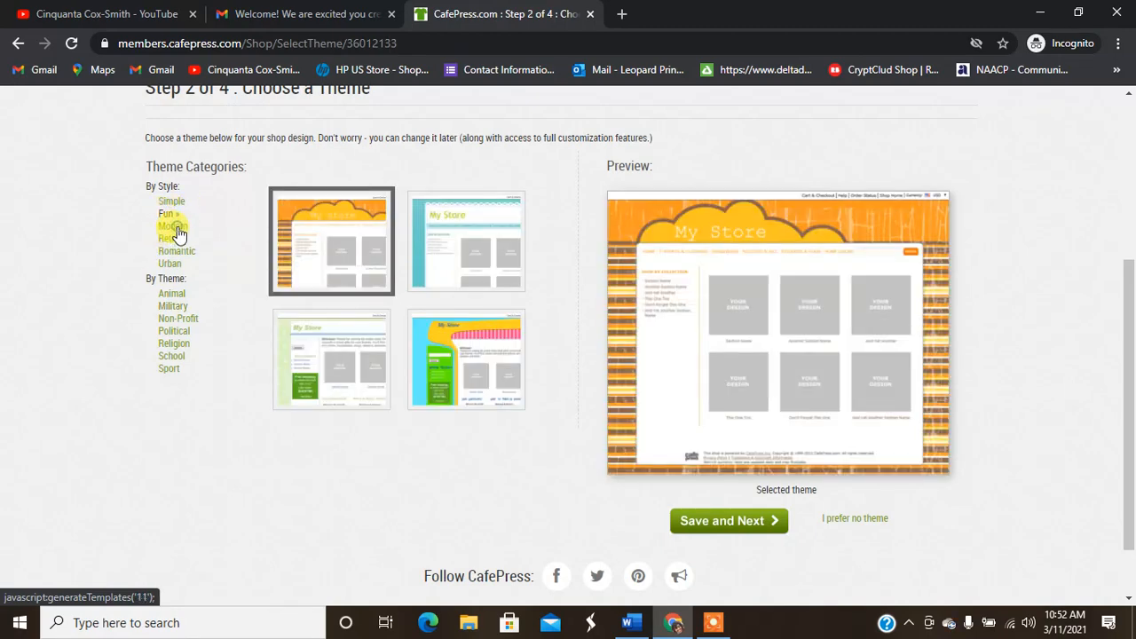
left_click(174, 227)
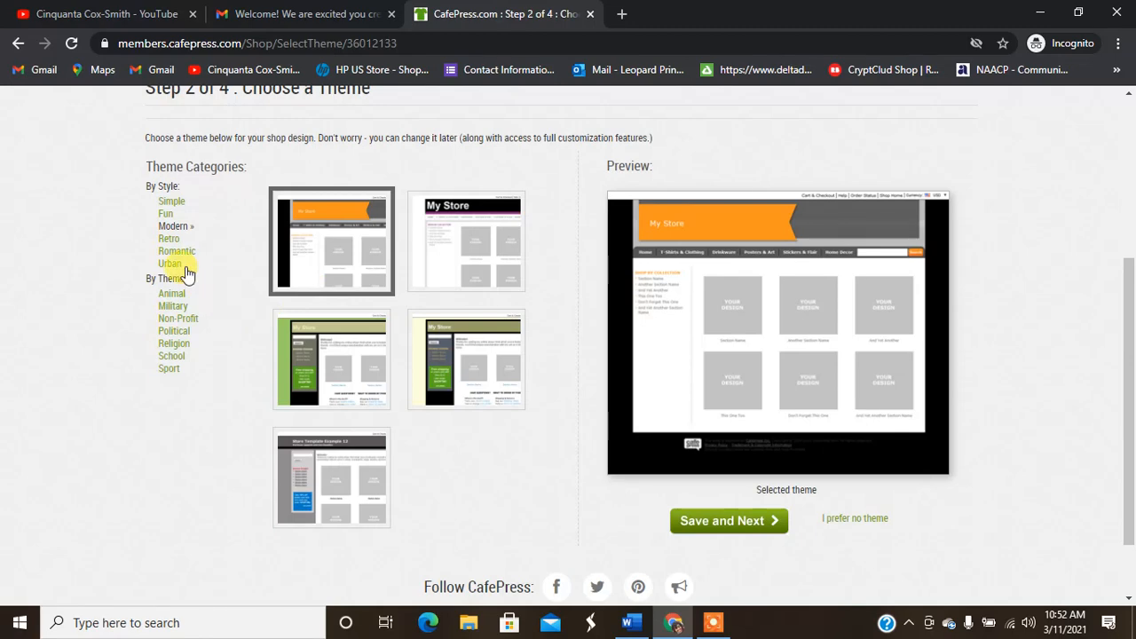
left_click(177, 265)
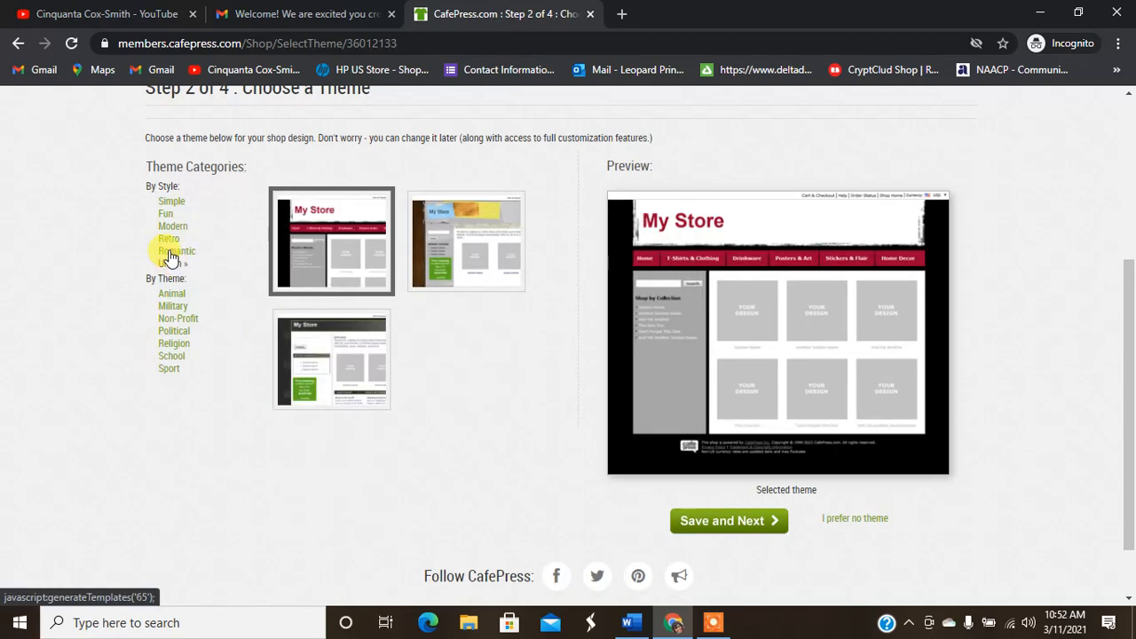
left_click(169, 239)
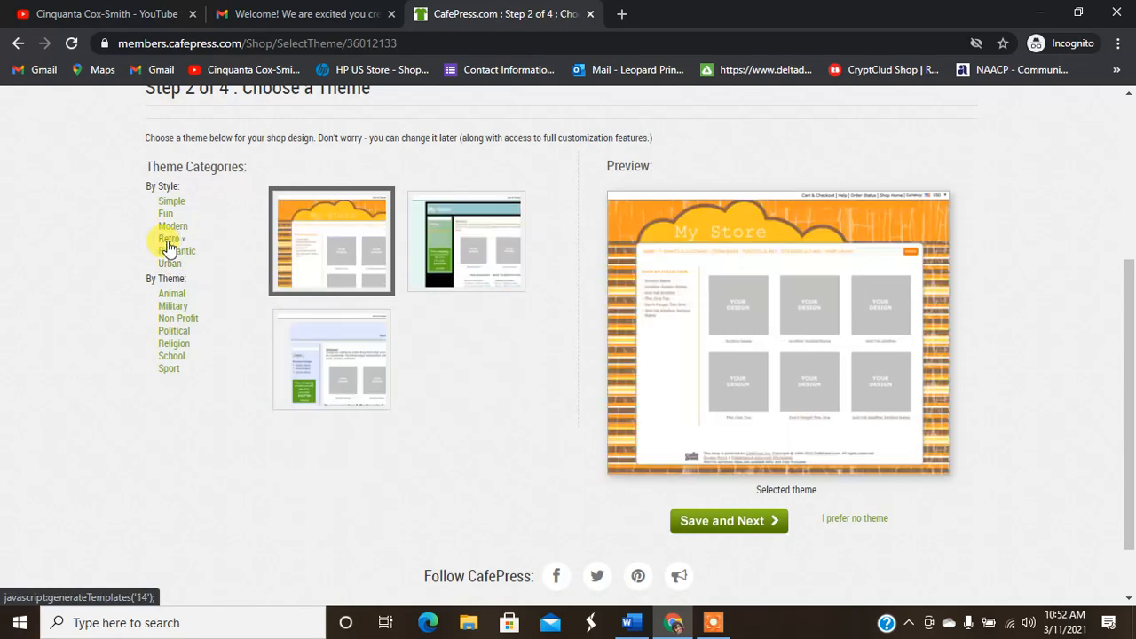
left_click(160, 297)
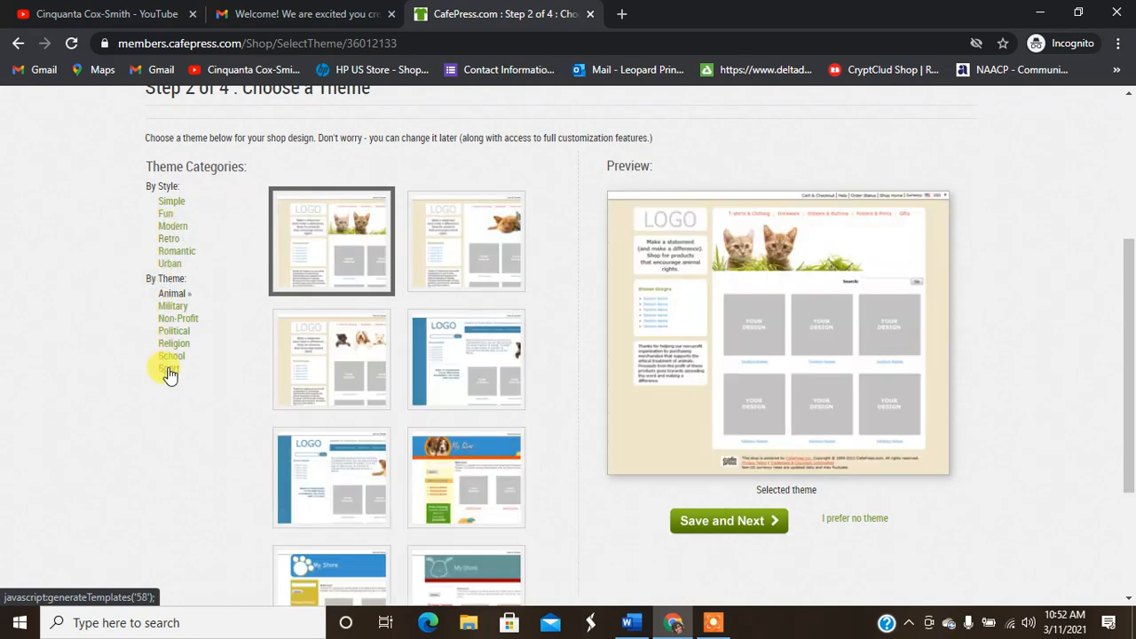
left_click(318, 360)
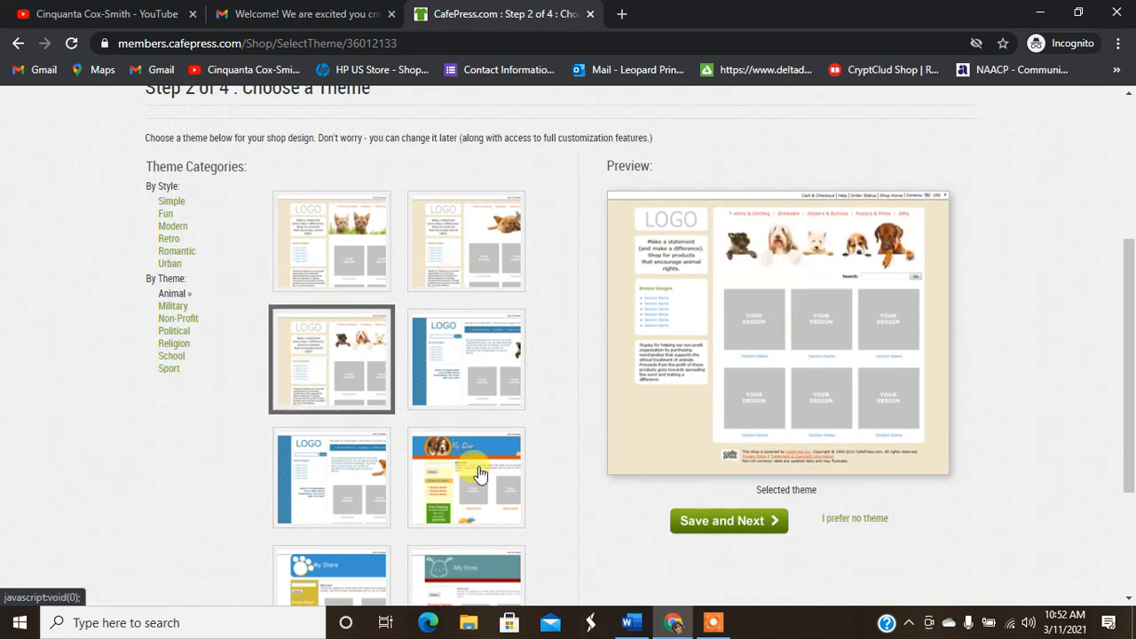
scroll(1132, 333, "down", 1)
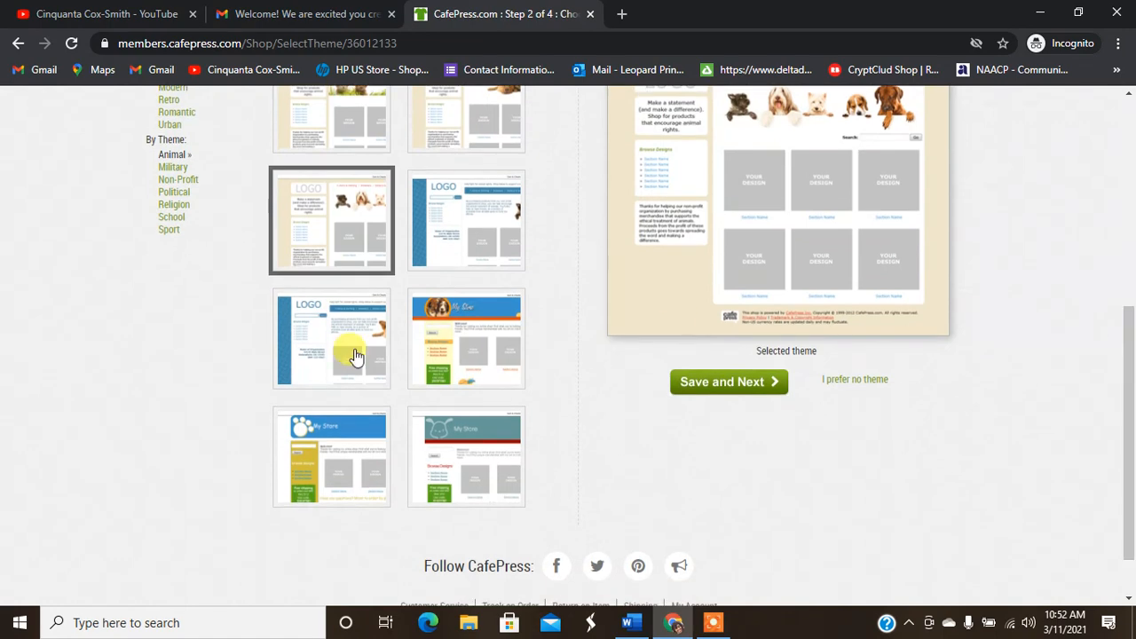
left_click(312, 355)
scroll(1131, 379, "up", 2)
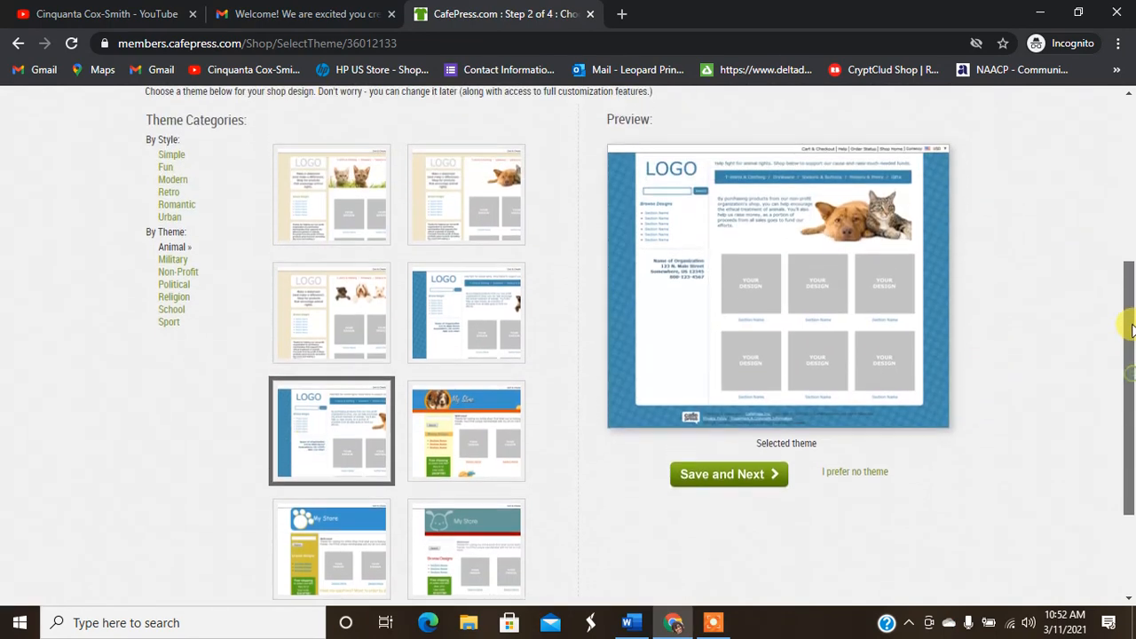
left_click(173, 321)
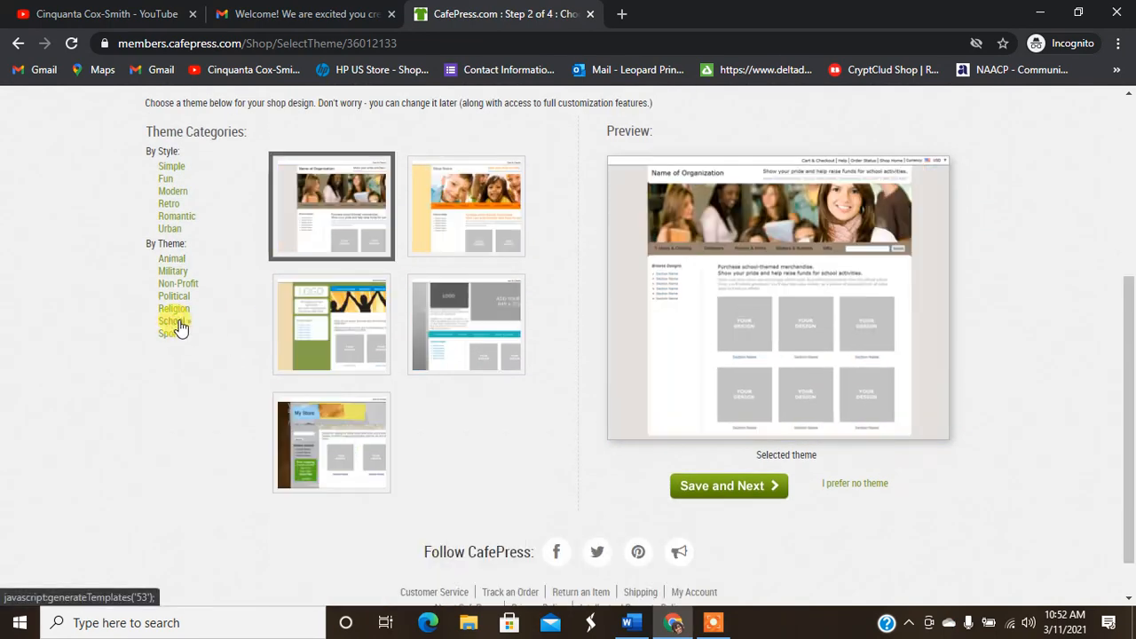
left_click(178, 169)
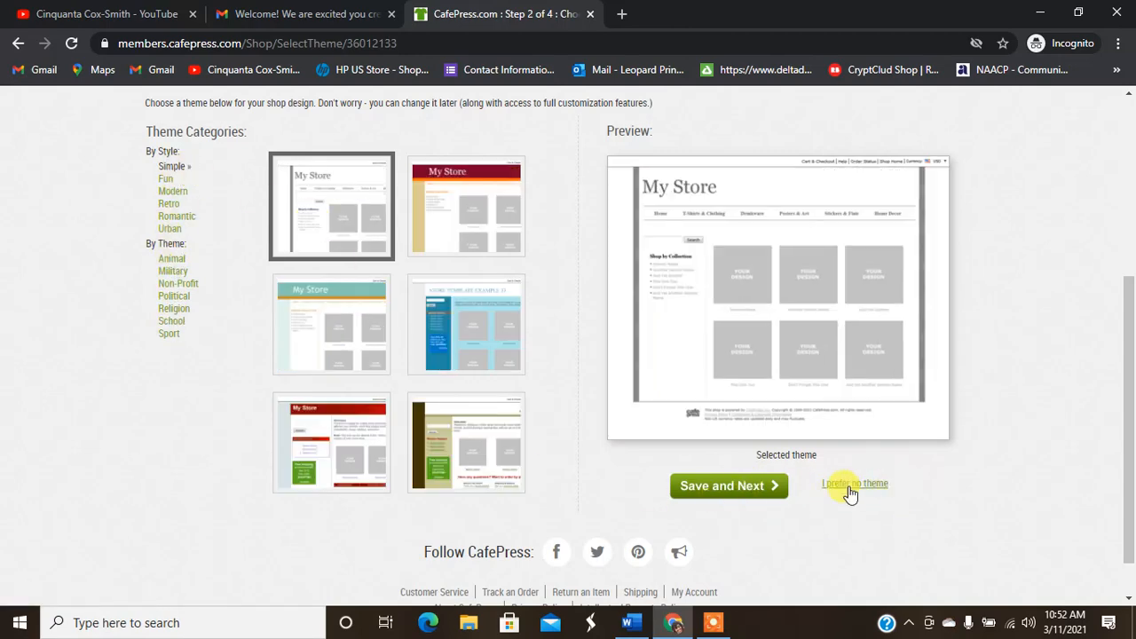
left_click(743, 484)
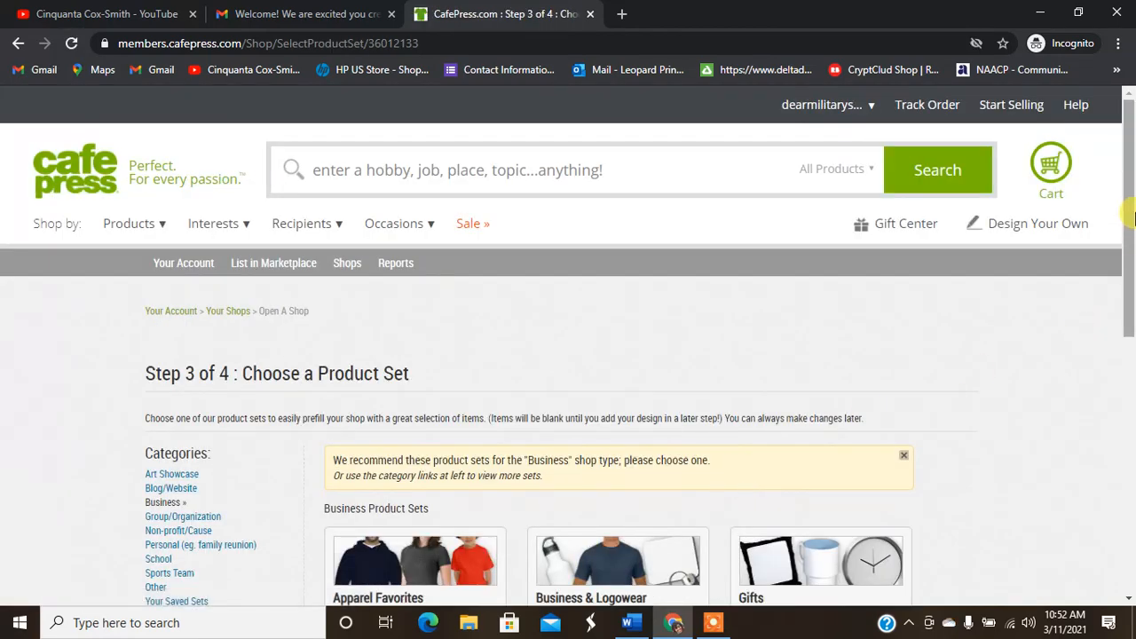
Step: Pick Apparel Favorites from the recommended Business product sets
scroll(1128, 222, "down", 2)
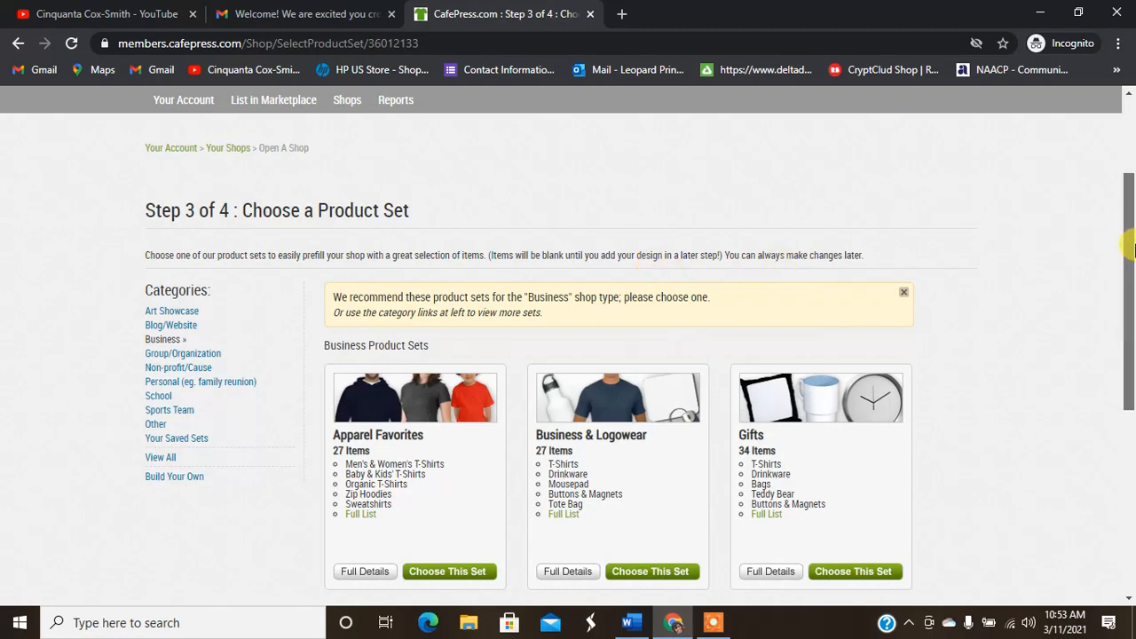
left_click_drag(1129, 251, 1132, 328)
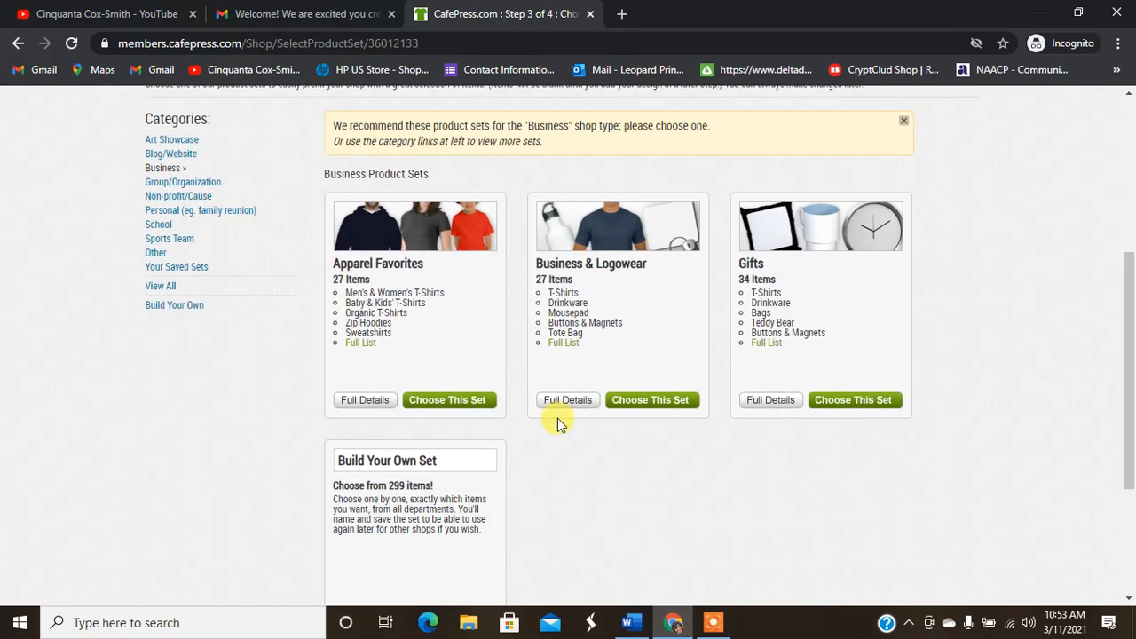
left_click(426, 400)
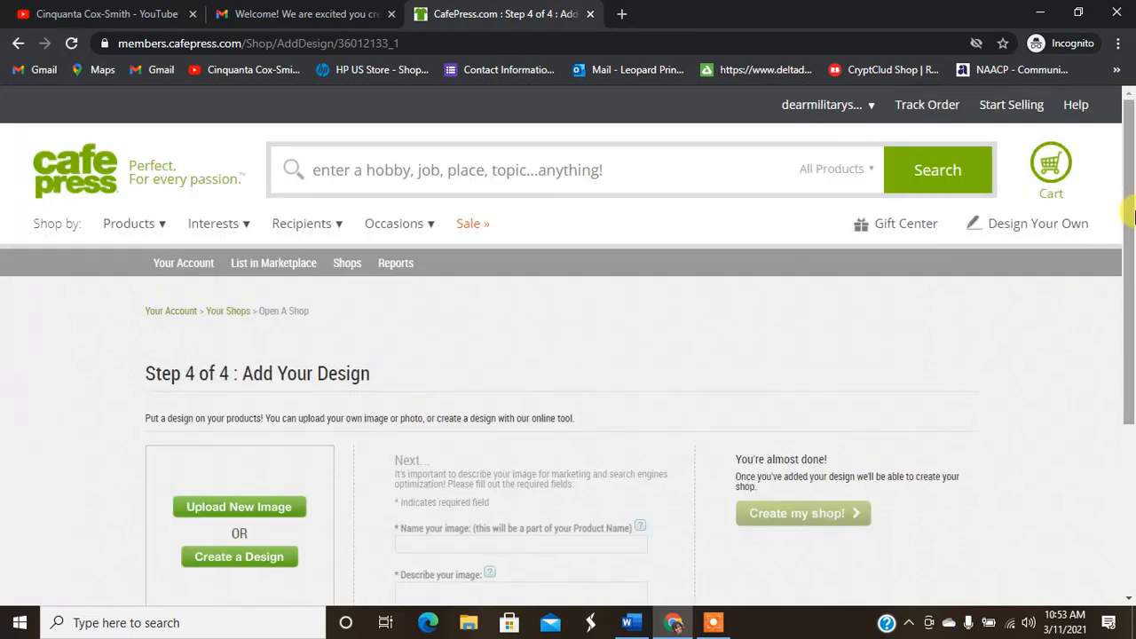
Step: Go back to the Step 3 product sets and open the Build Your Own Set picker
left_click_drag(1133, 182, 1117, 128)
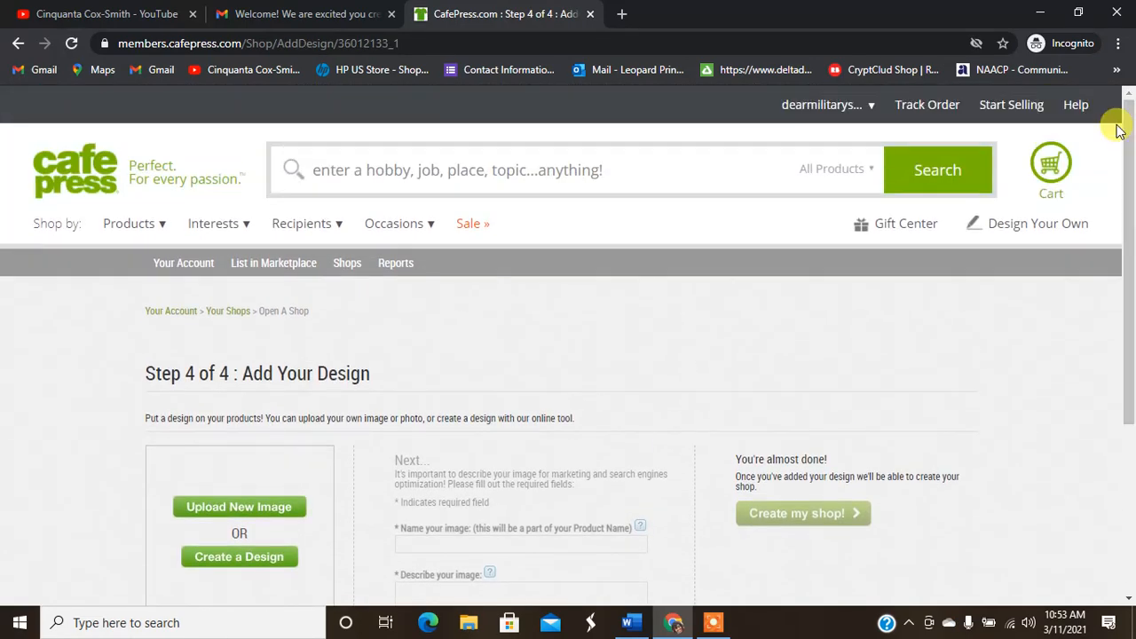
left_click(12, 42)
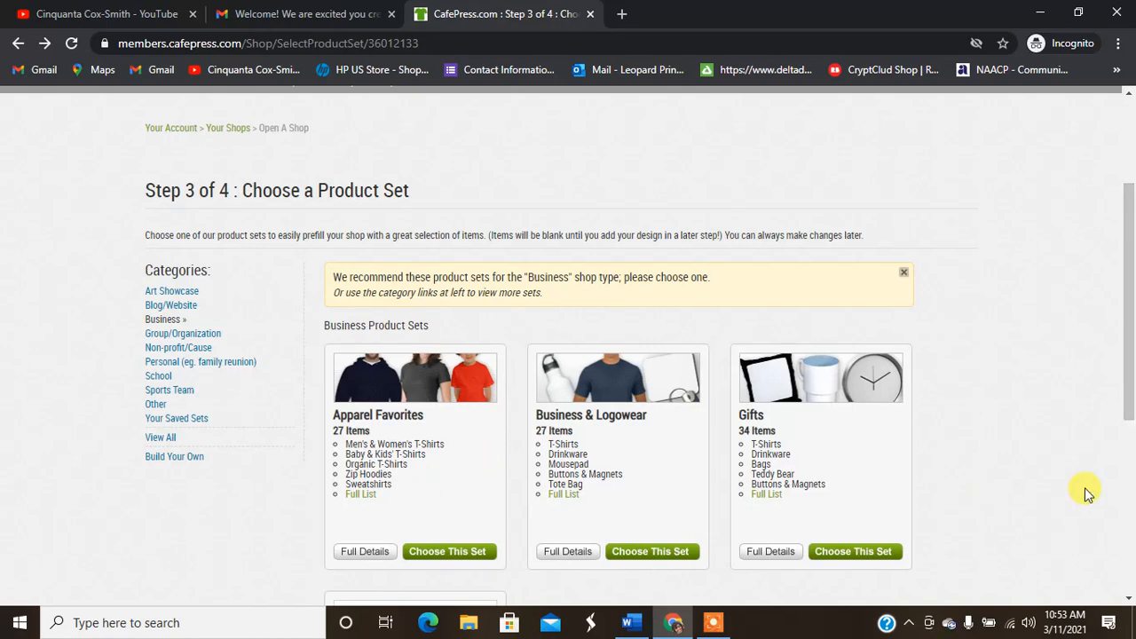
scroll(1131, 368, "down", 2)
scroll(1132, 368, "down", 2)
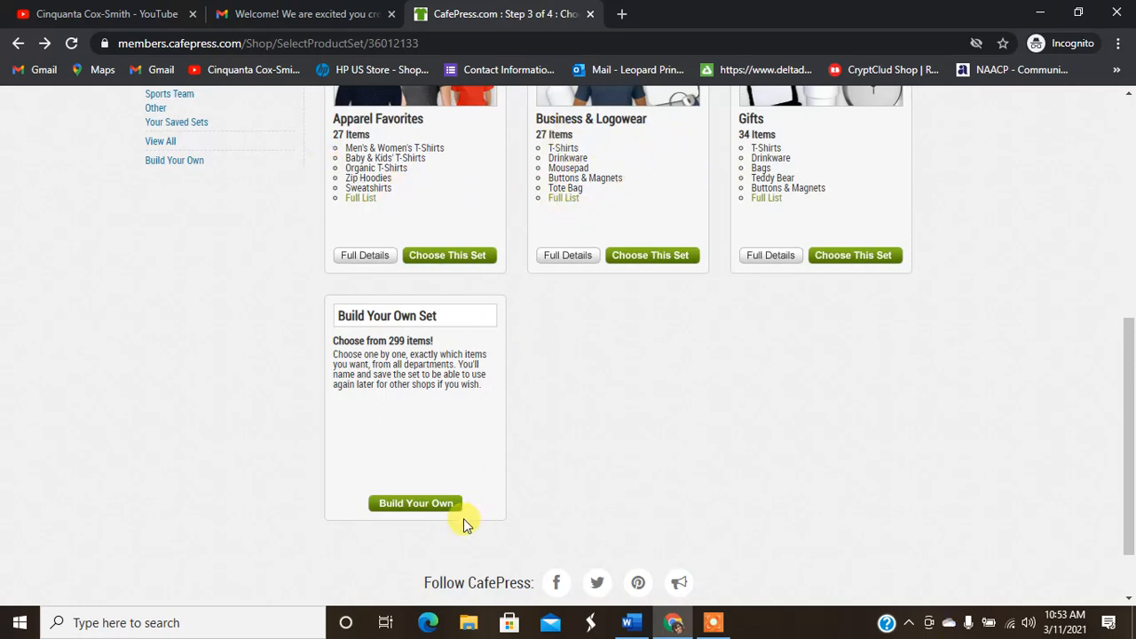
left_click(404, 506)
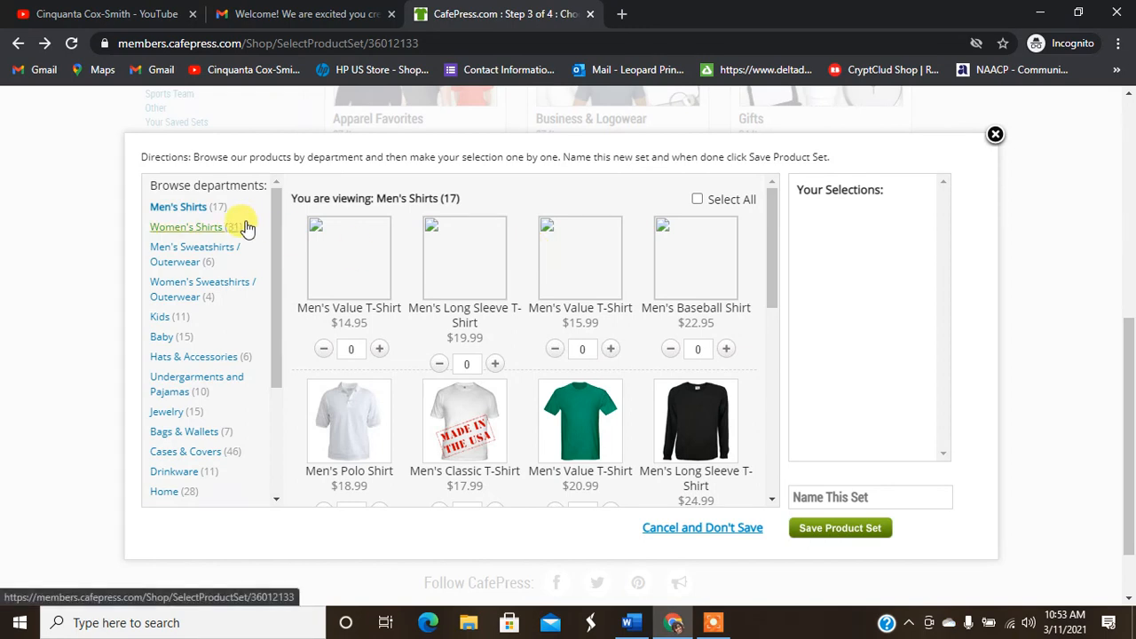
Step: Browse the Women's Shirts and Stickers & Signs products in the Build Your Own picker
left_click(206, 229)
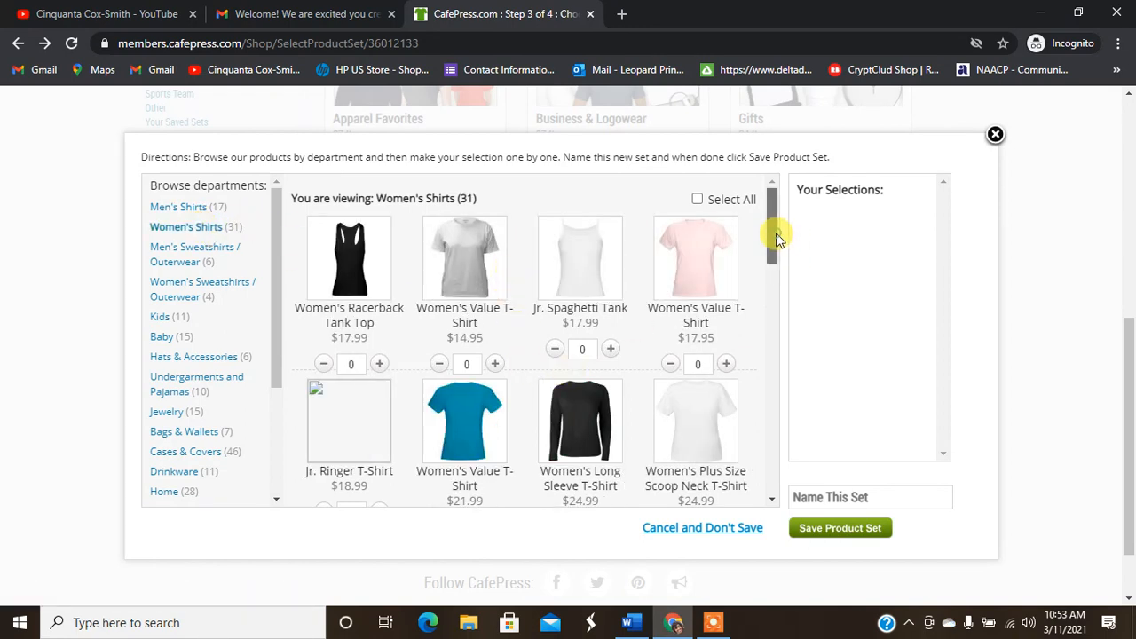
left_click_drag(773, 230, 794, 180)
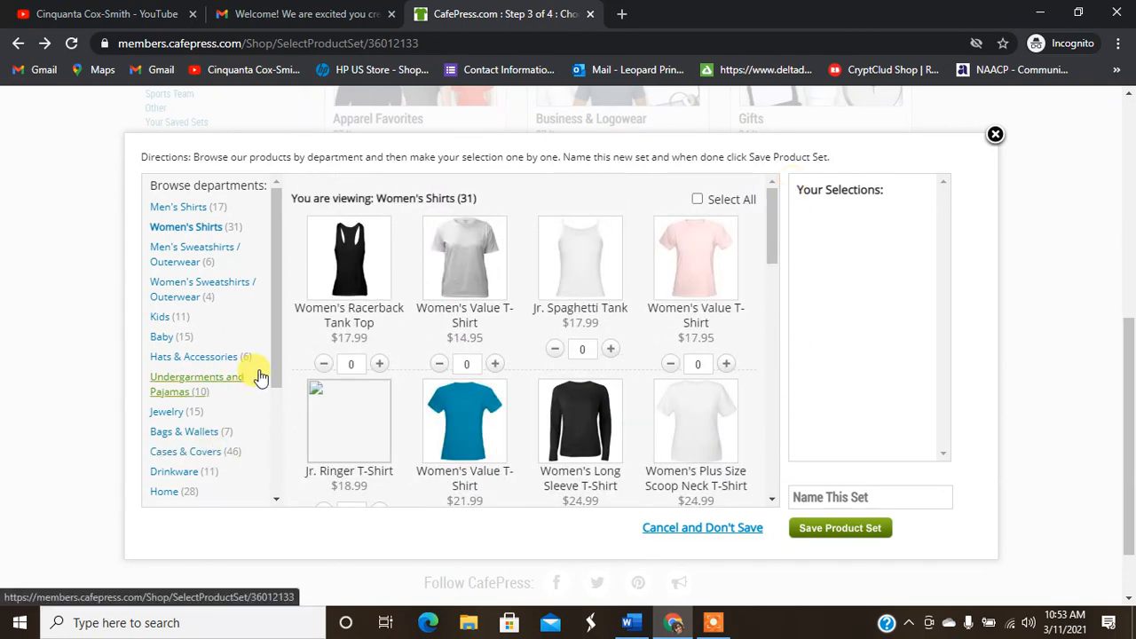
scroll(266, 488, "down", 1)
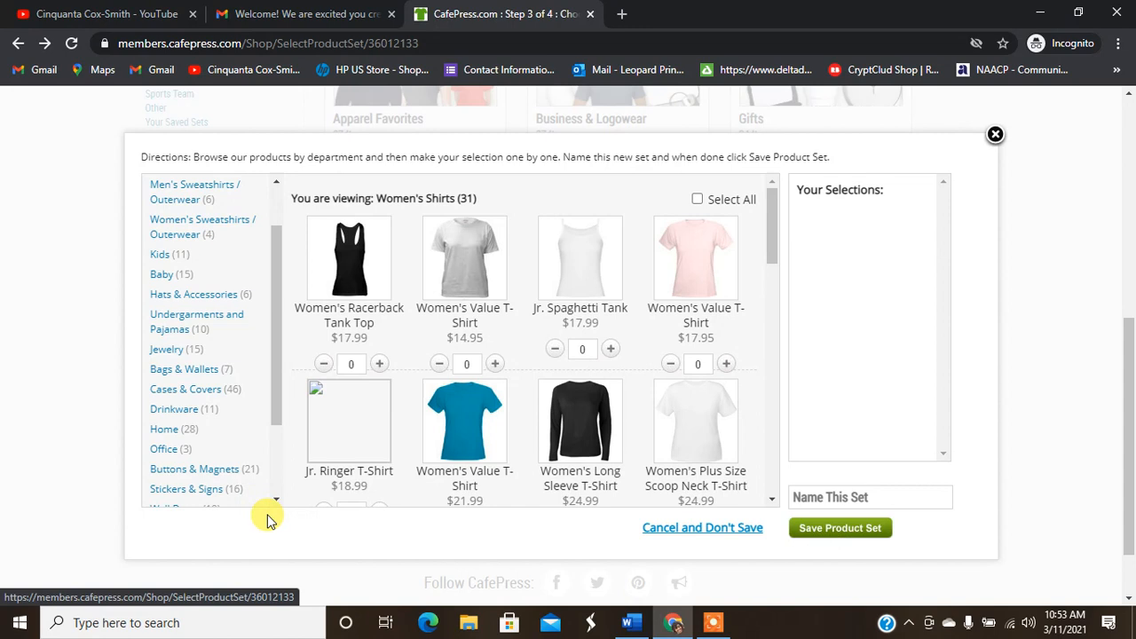
left_click(210, 489)
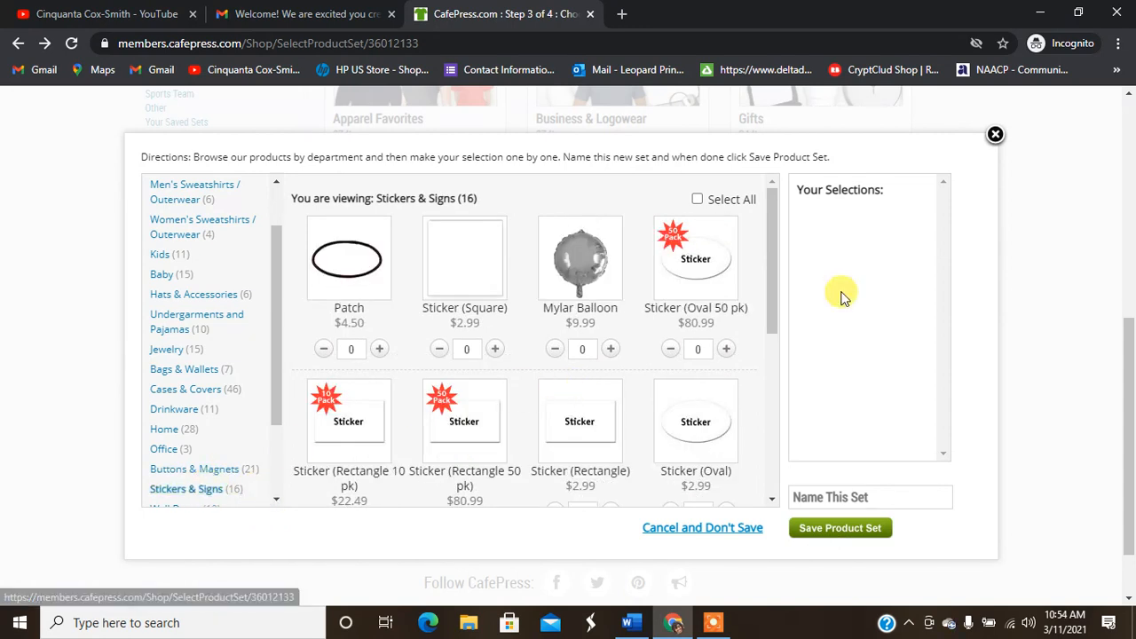
Step: Close the picker without saving and choose the Gifts product set
left_click(993, 135)
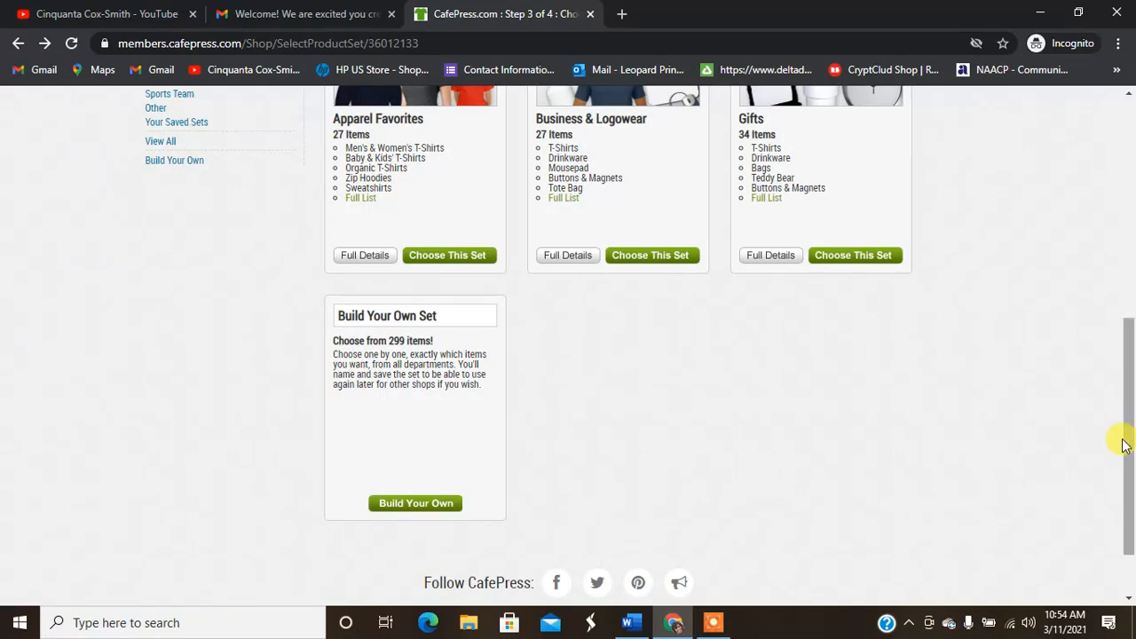
left_click_drag(1129, 384, 1131, 355)
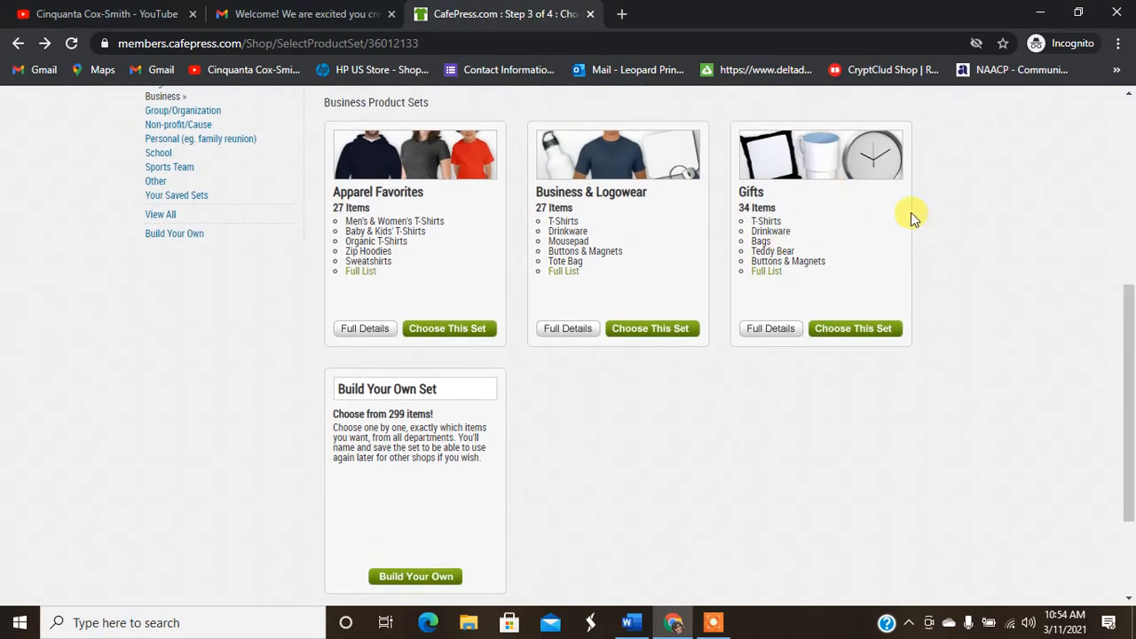
left_click(867, 337)
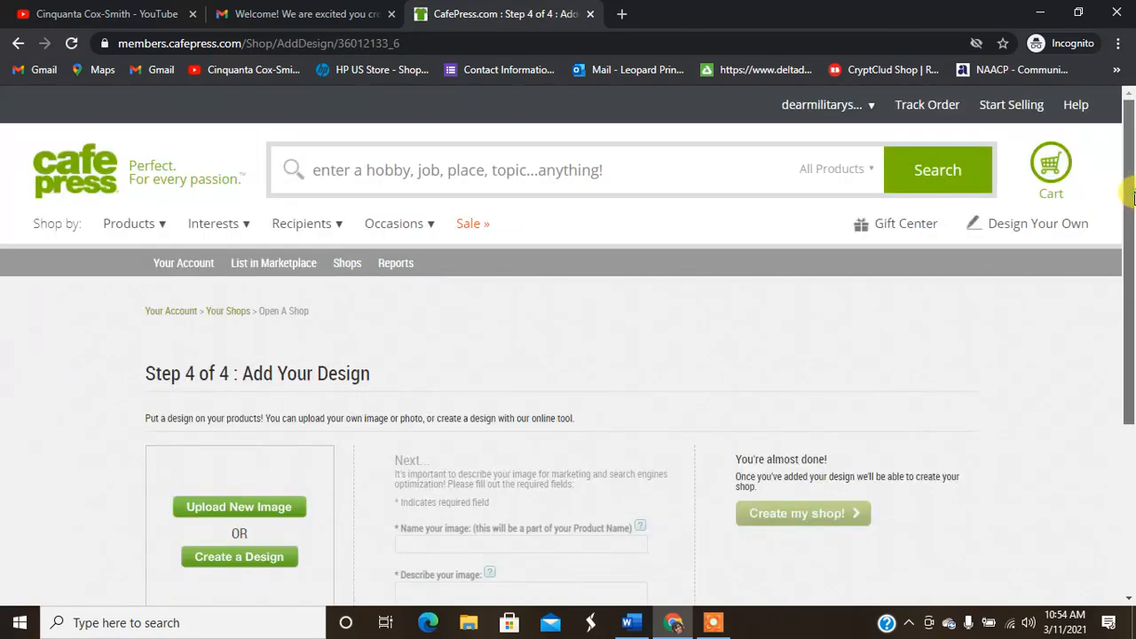
Step: Start a new image upload, accept the content-rights declaration, and continue to file selection
scroll(879, 310, "down", 2)
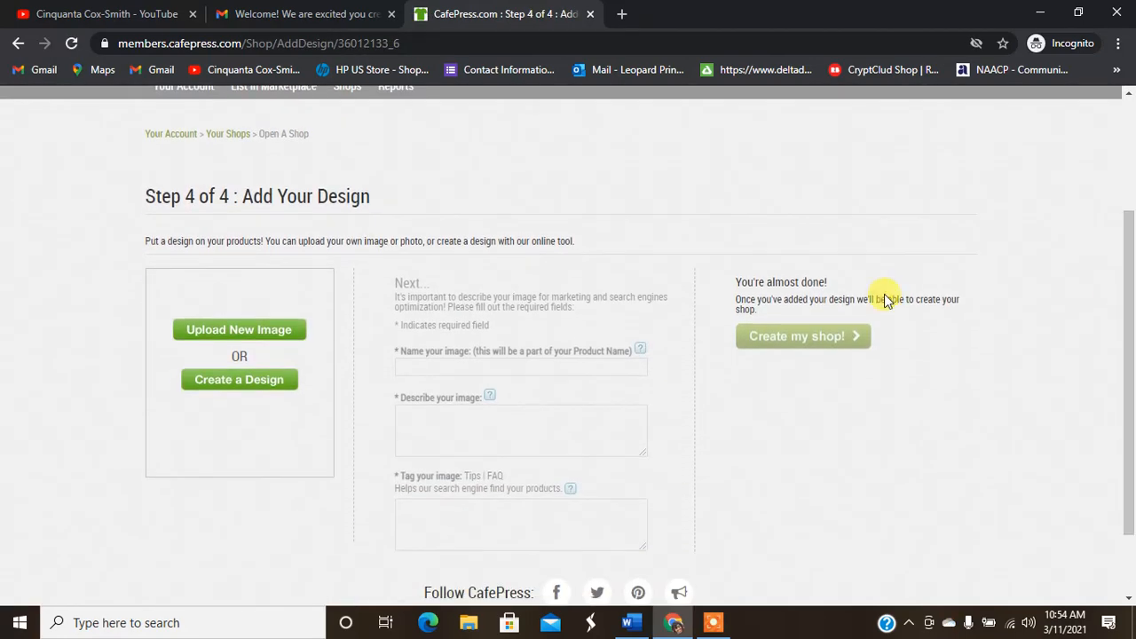
left_click(234, 335)
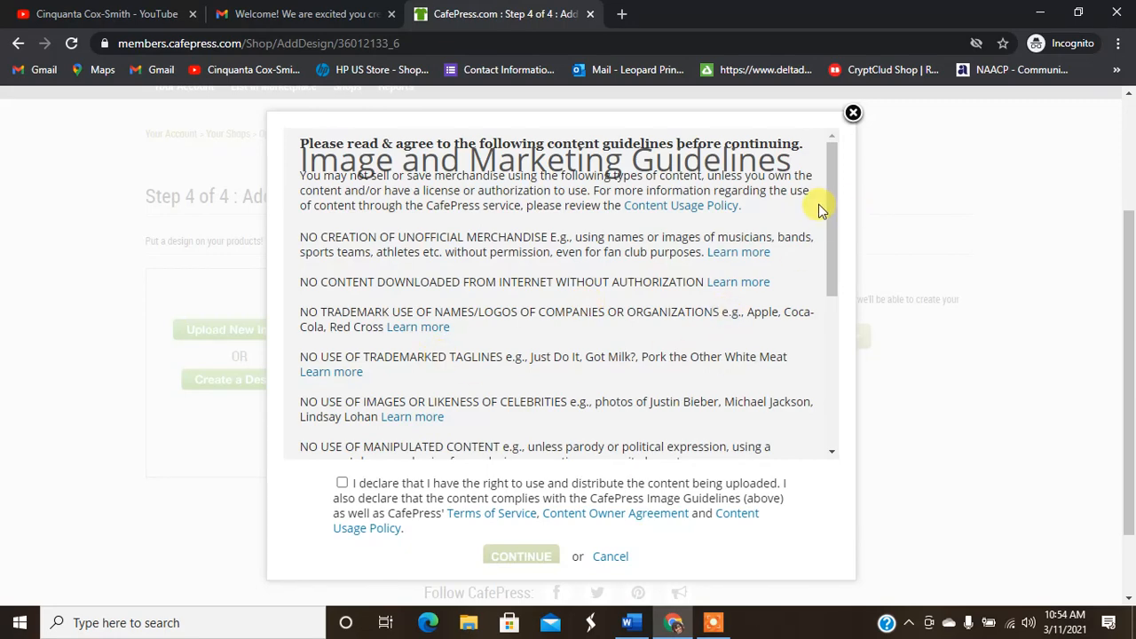
left_click_drag(829, 212, 822, 367)
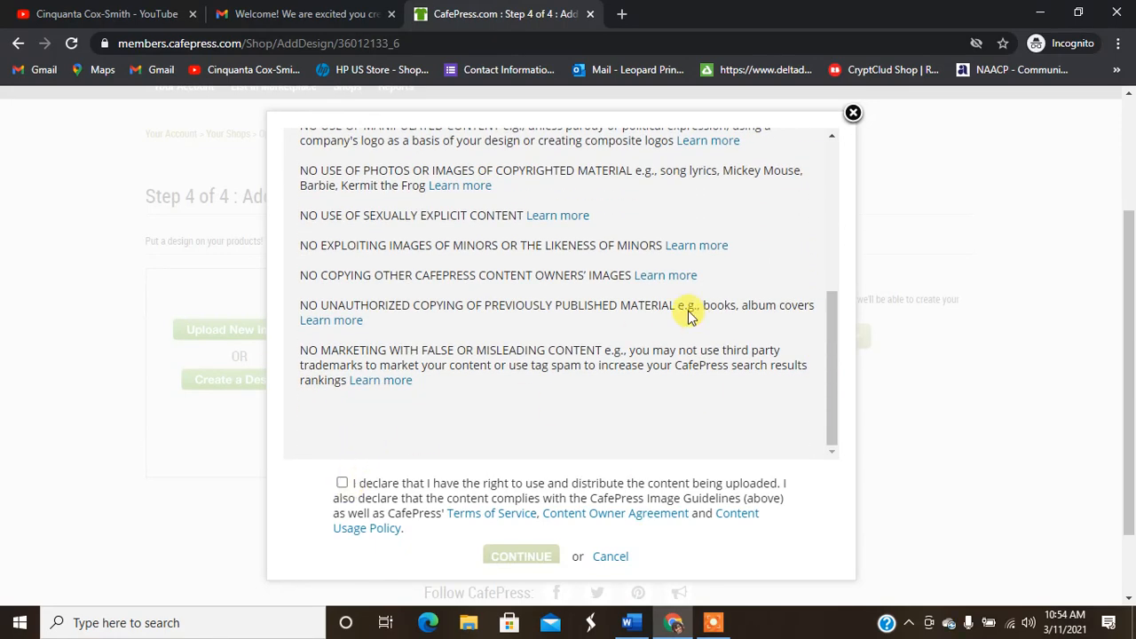
left_click(341, 483)
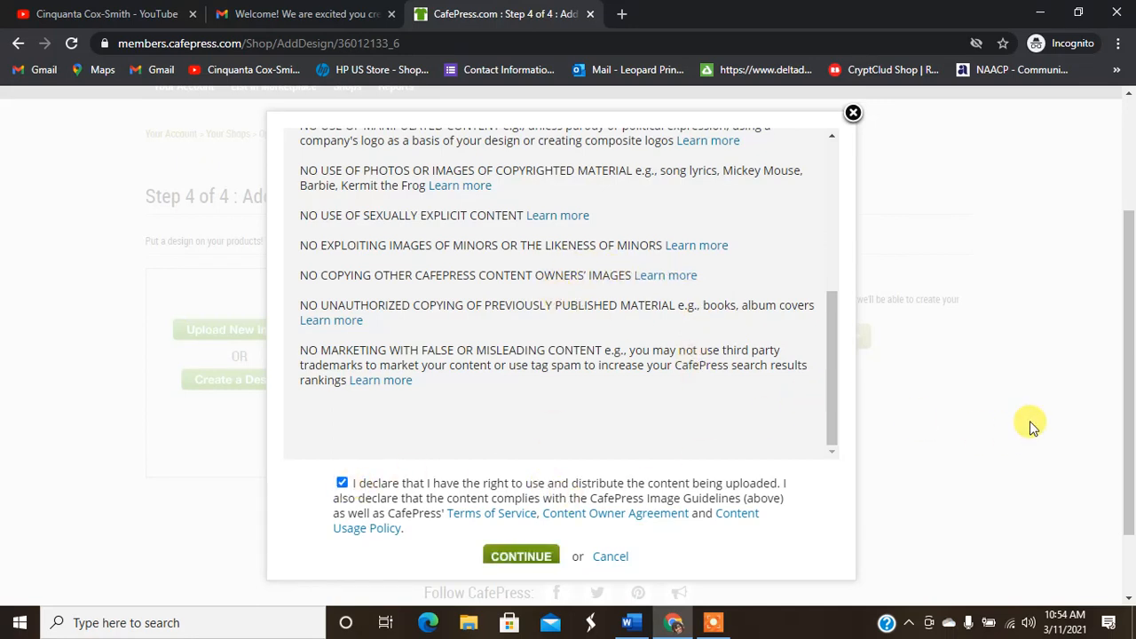
scroll(1021, 422, "down", 1)
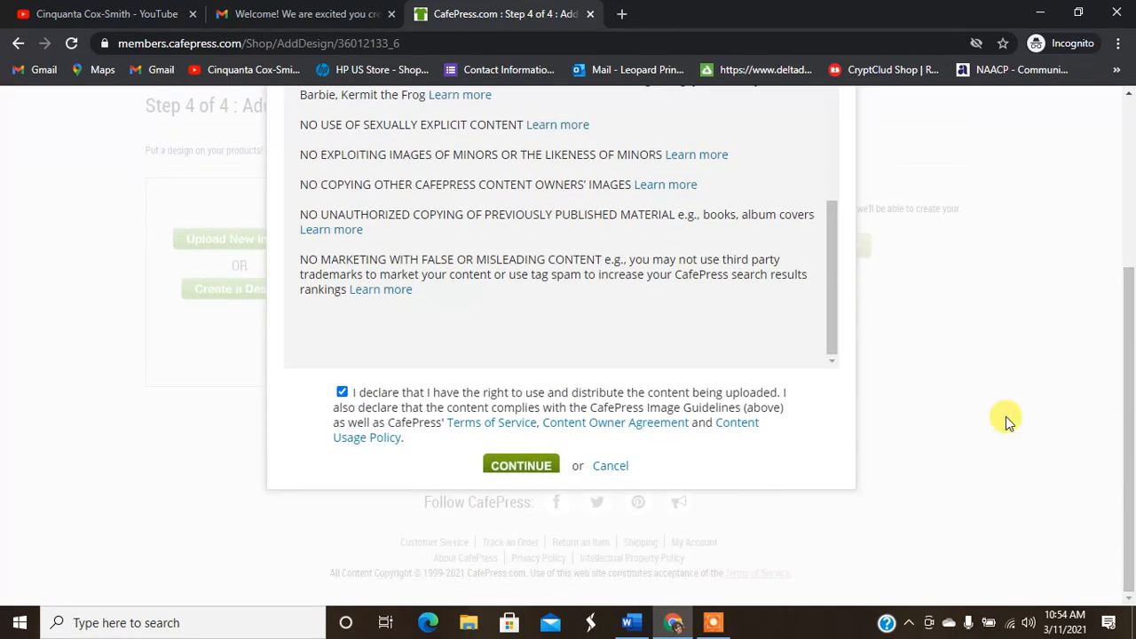
left_click(491, 468)
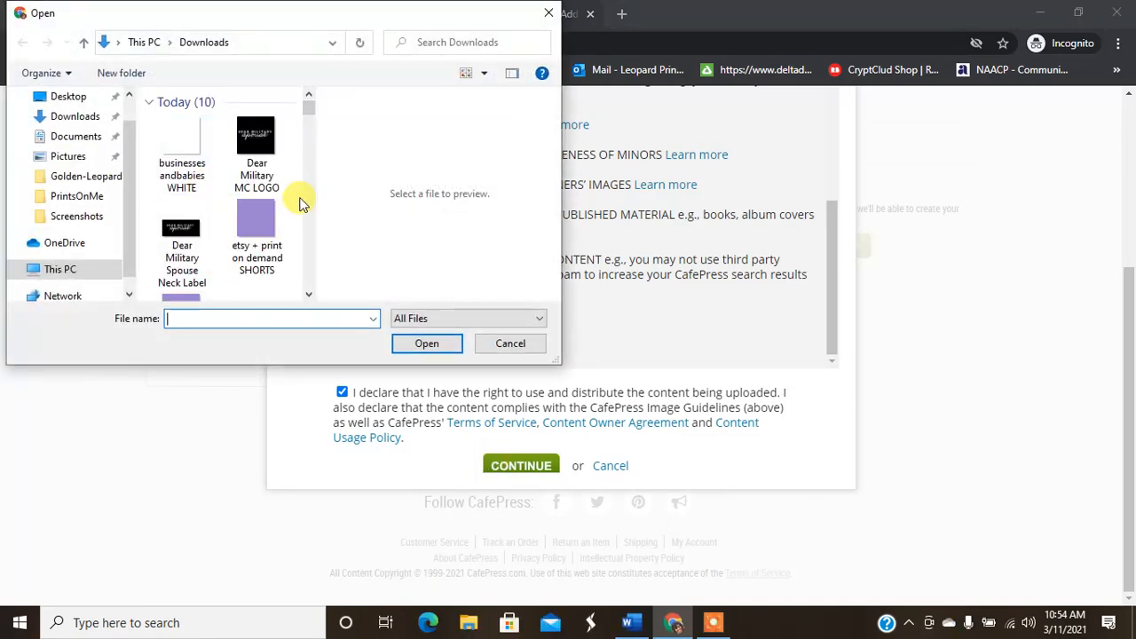
Step: Upload 'military spouse - army' from the Downloads folder as the design
left_click(308, 293)
left_click(308, 293)
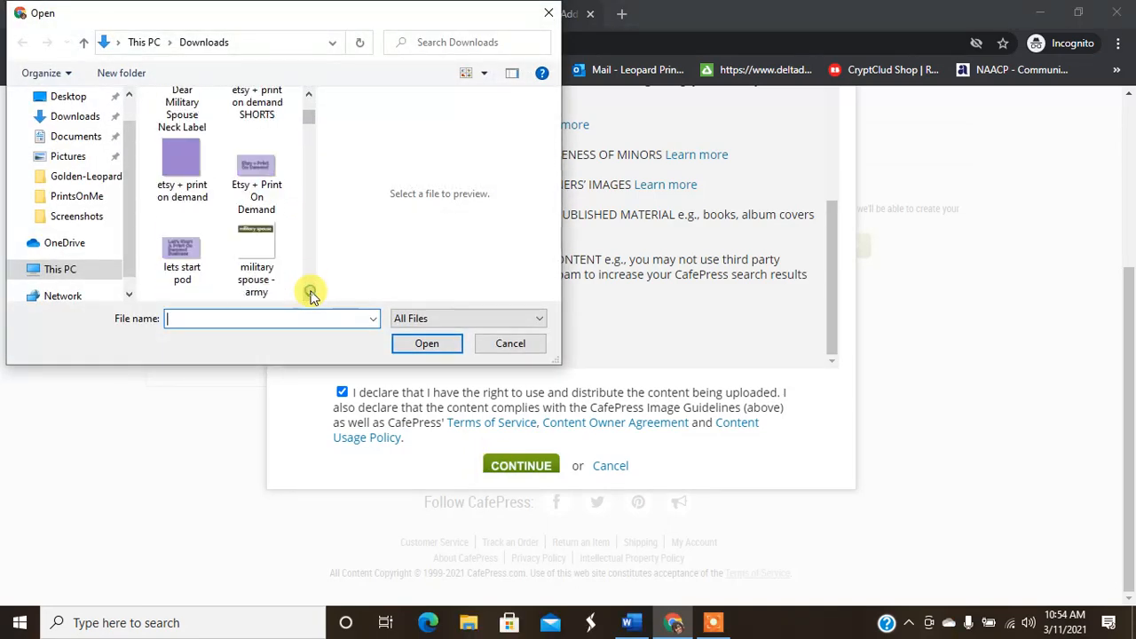
left_click(308, 294)
left_click(249, 131)
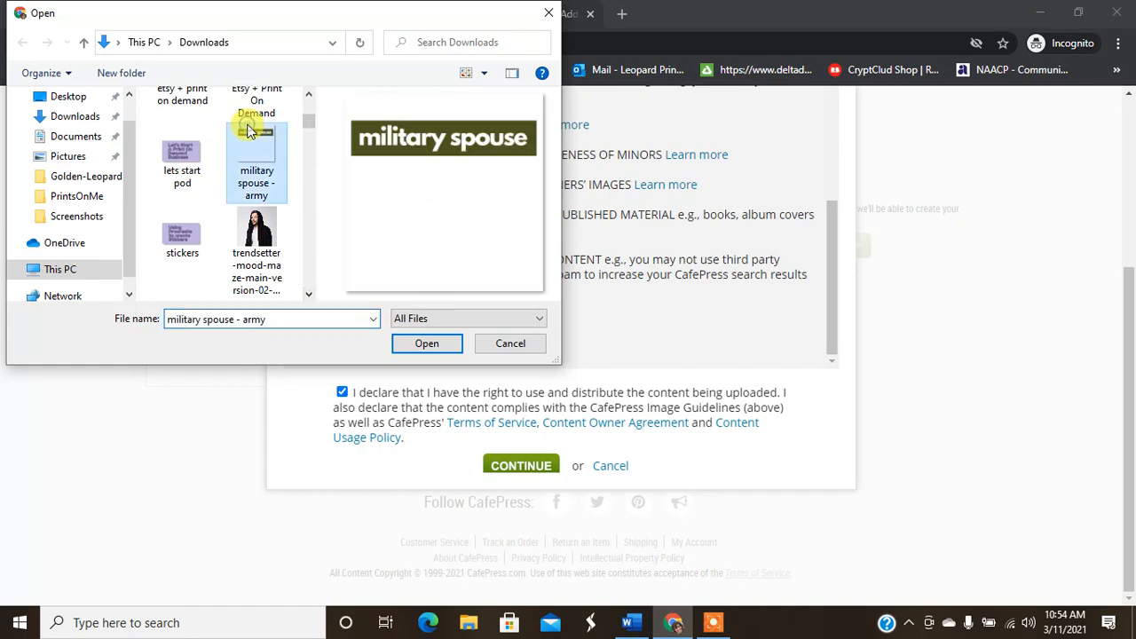
left_click(422, 345)
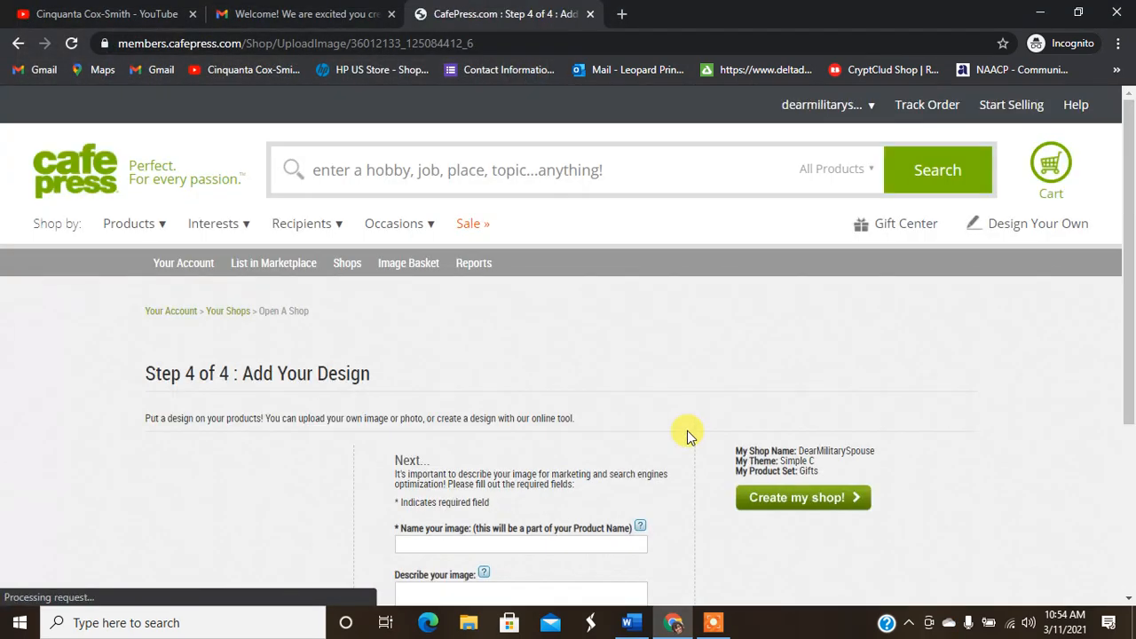
Step: Name the design 'Military Spouse', describe it as 'Military Spouse Brand Logo', and add military-spouse tags
scroll(598, 329, "down", 2)
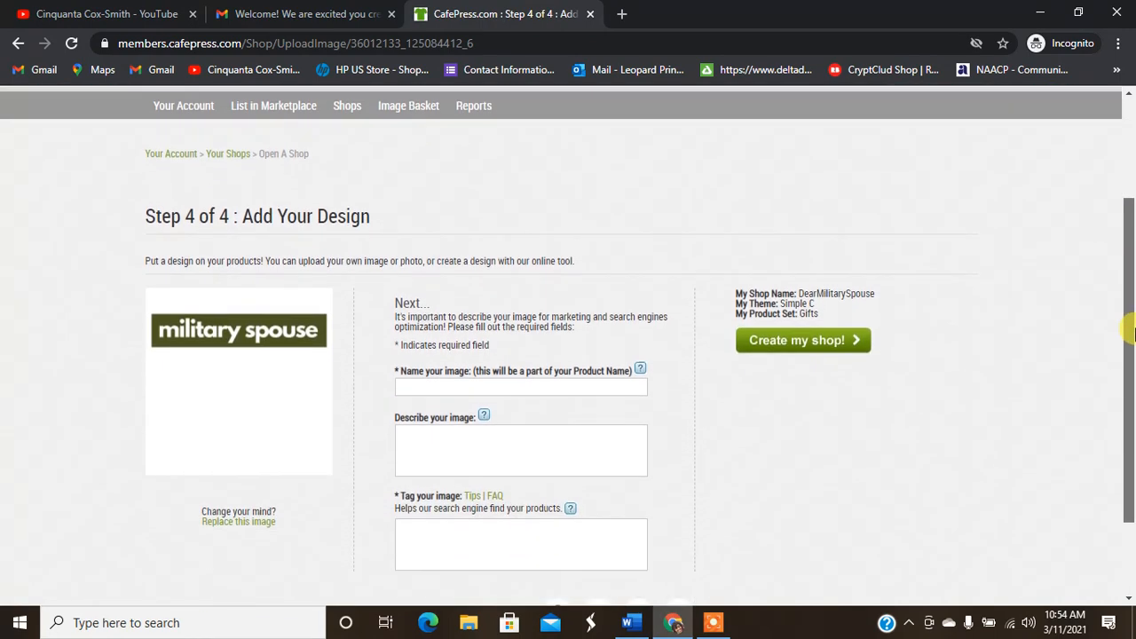
left_click(524, 363)
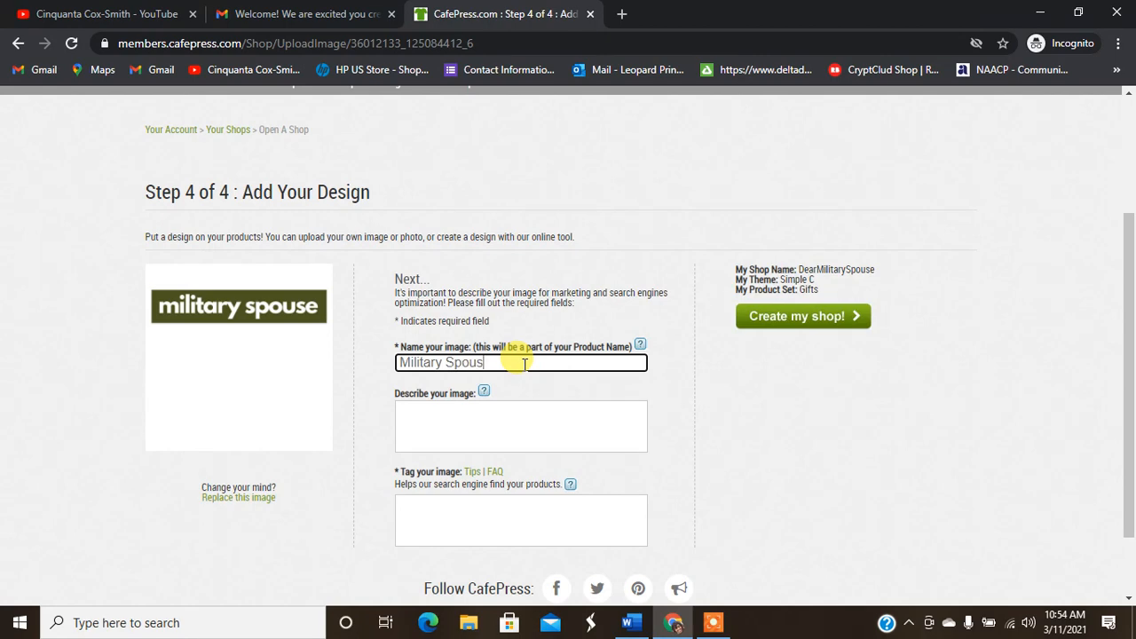
left_click(510, 417)
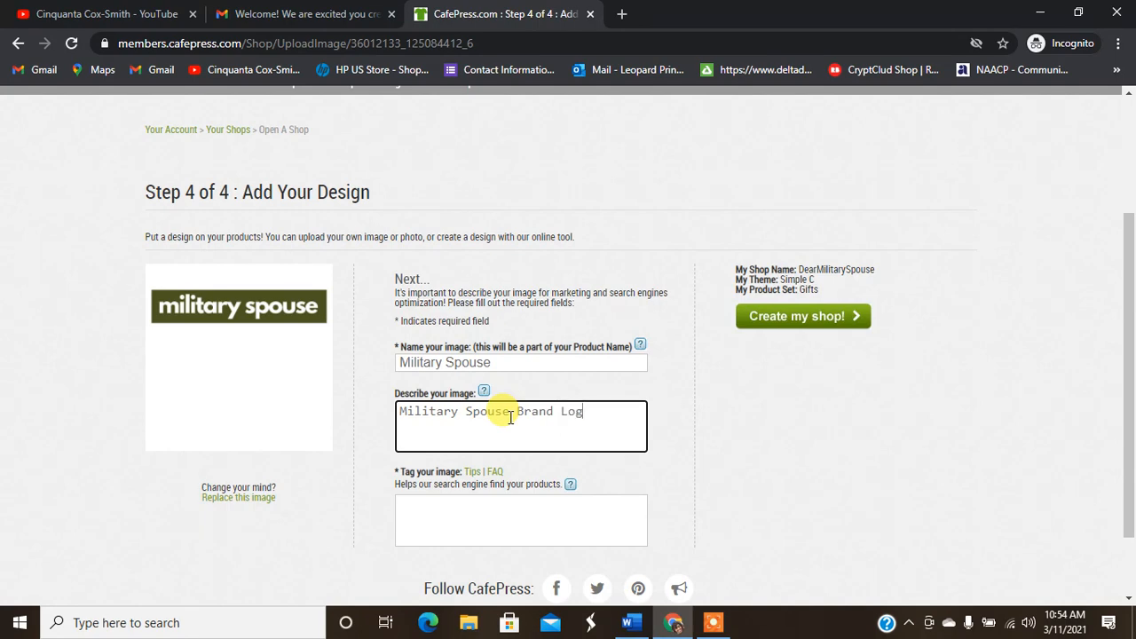
left_click(463, 512)
type("mywives, military mom,")
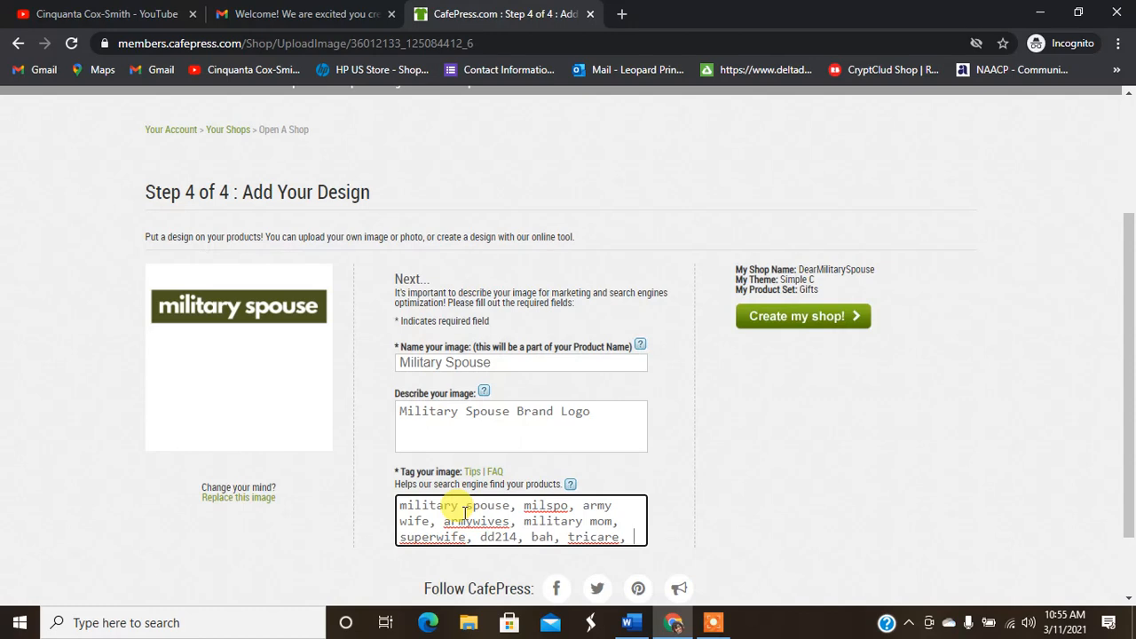
type("dependa")
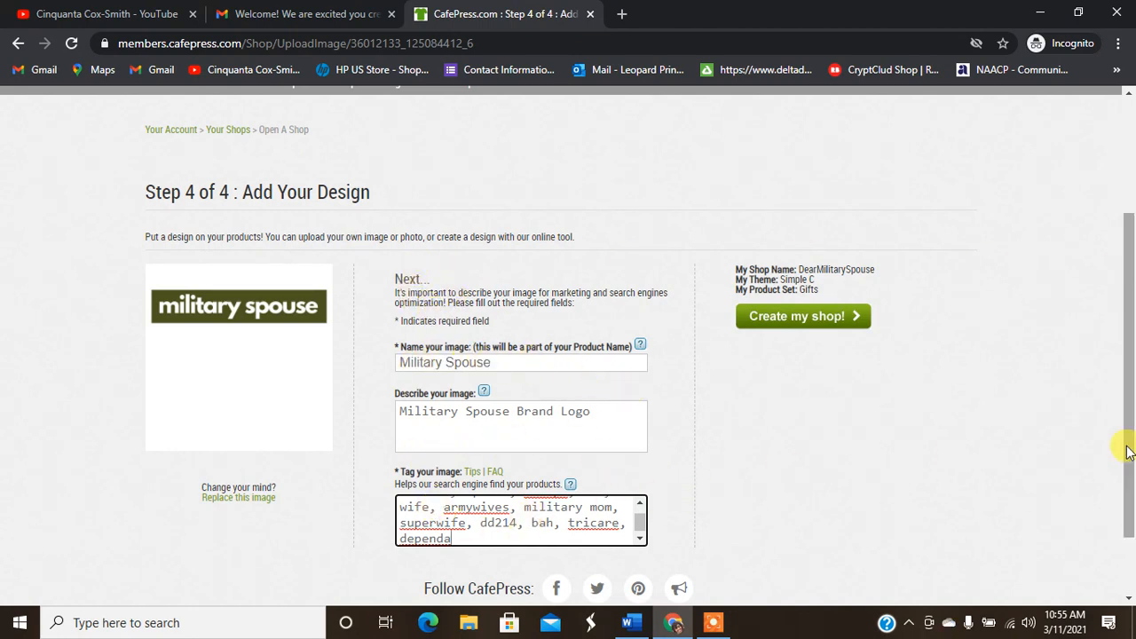
mouse_move(1130, 342)
left_mouse_down()
mouse_move(1132, 430)
mouse_move(1131, 355)
left_mouse_up()
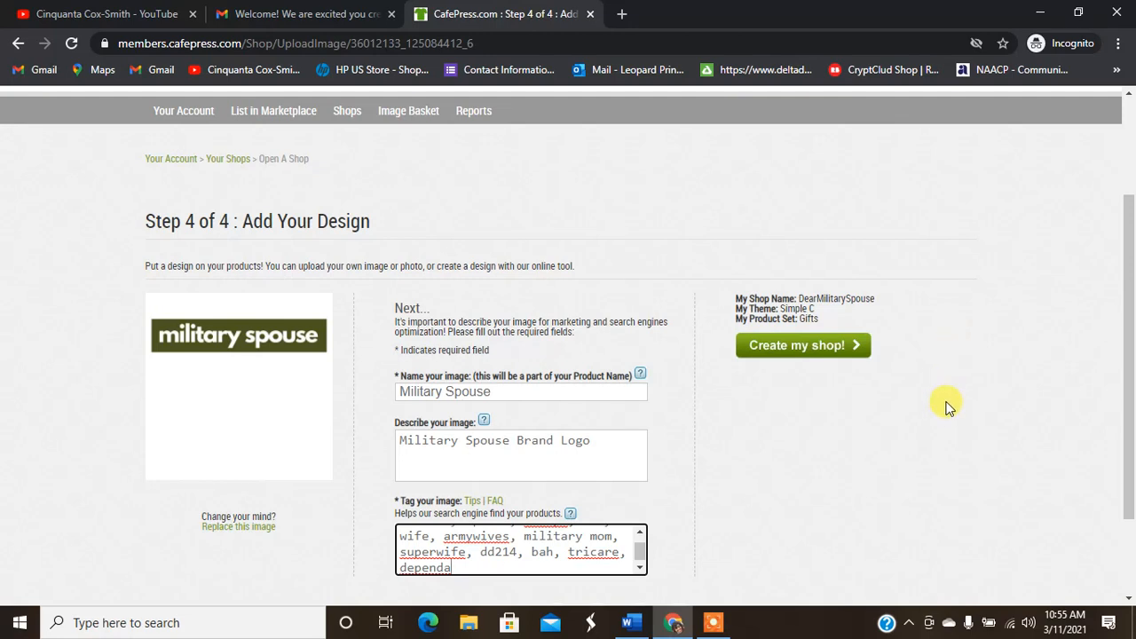
Step: Create the shop with the entered design details
left_click(787, 347)
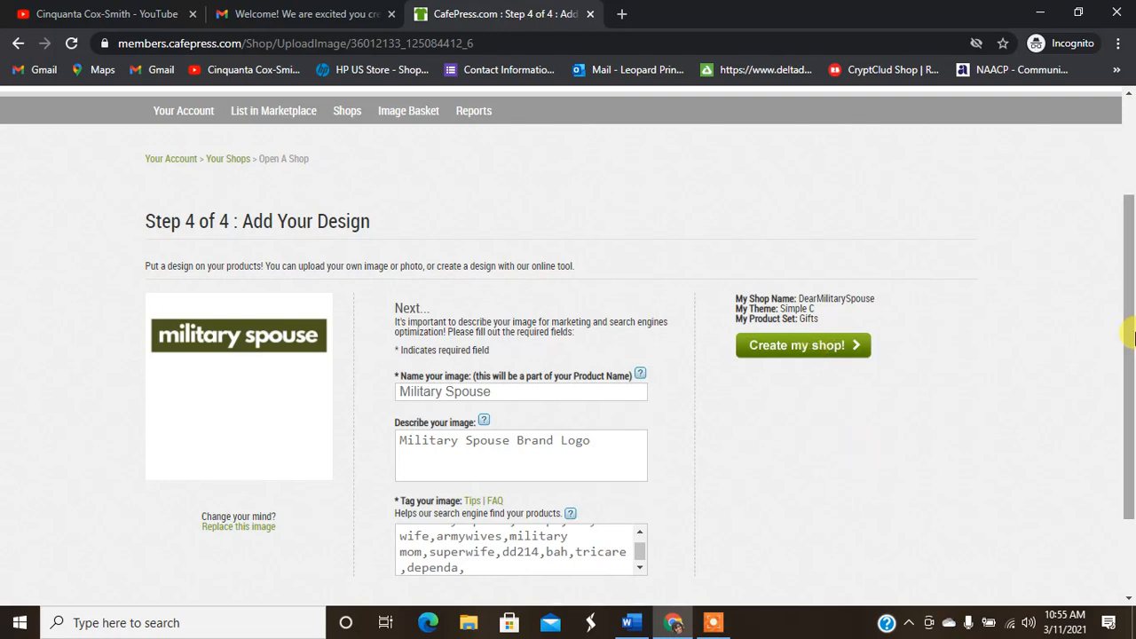
left_click_drag(1130, 296, 1131, 400)
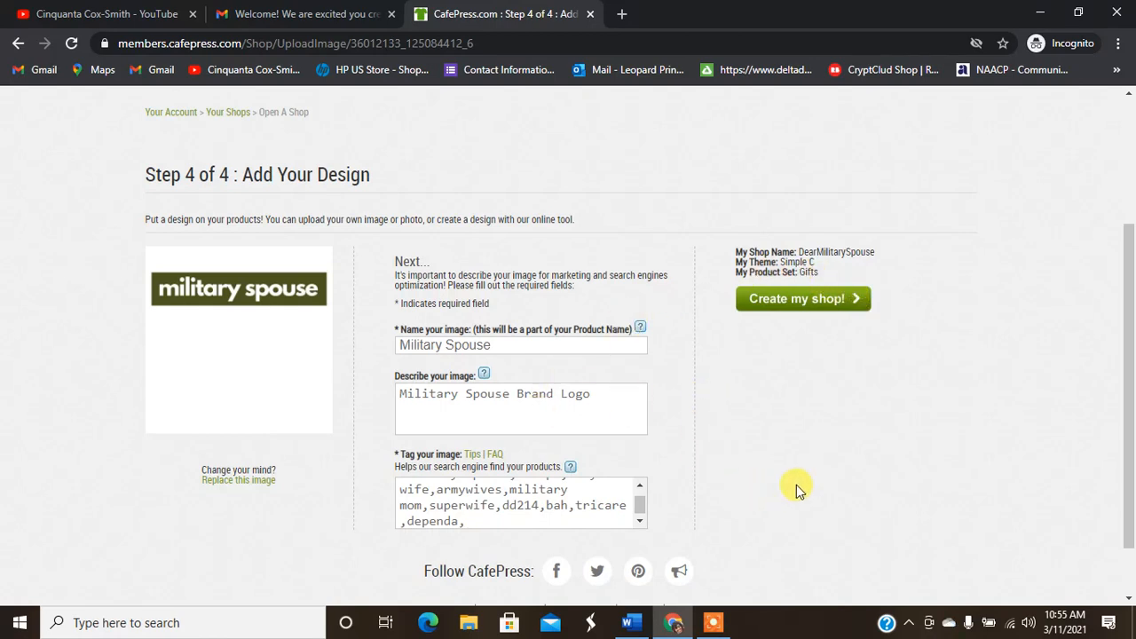
left_click(712, 622)
Step: Review the new shop's notices and open Change storewide prices in a new tab
left_click(586, 596)
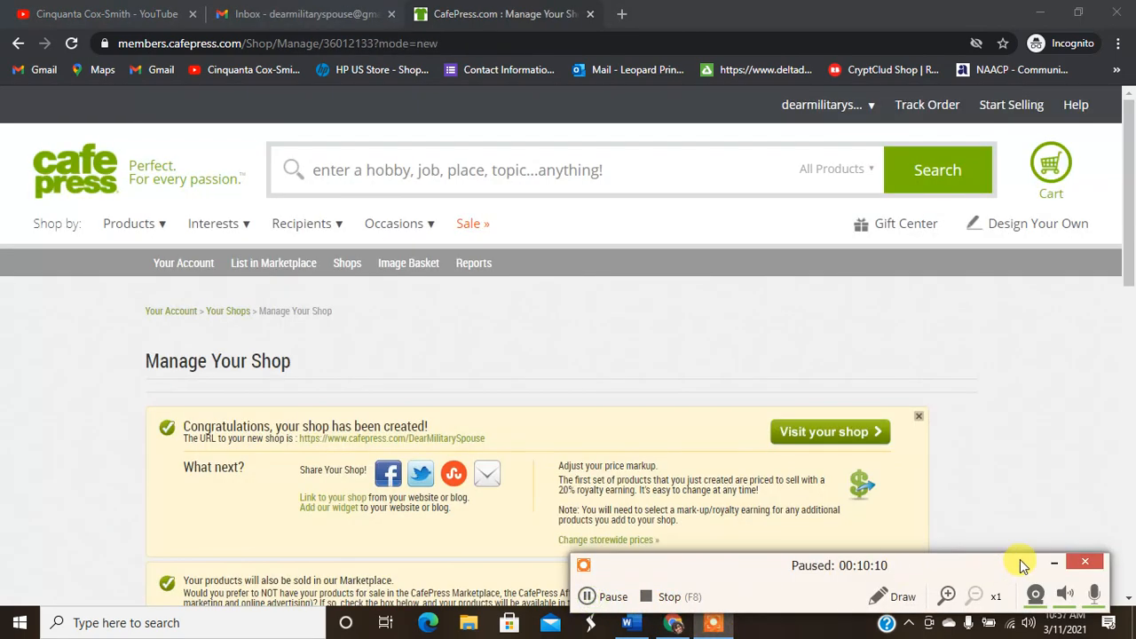
left_click(1051, 562)
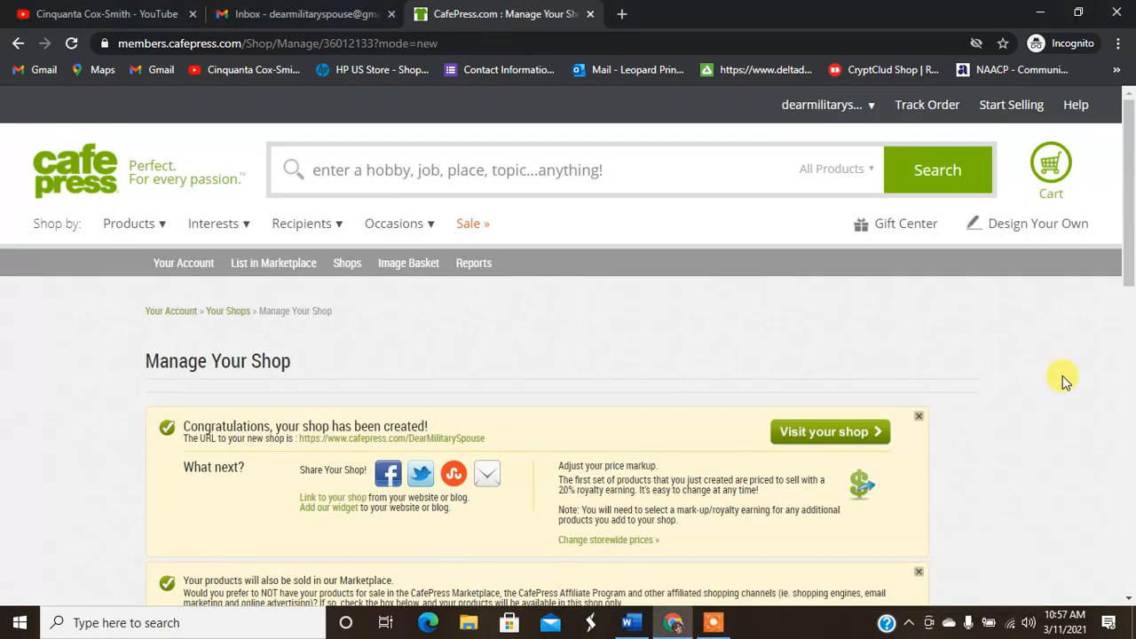
left_click_drag(1129, 147, 1130, 205)
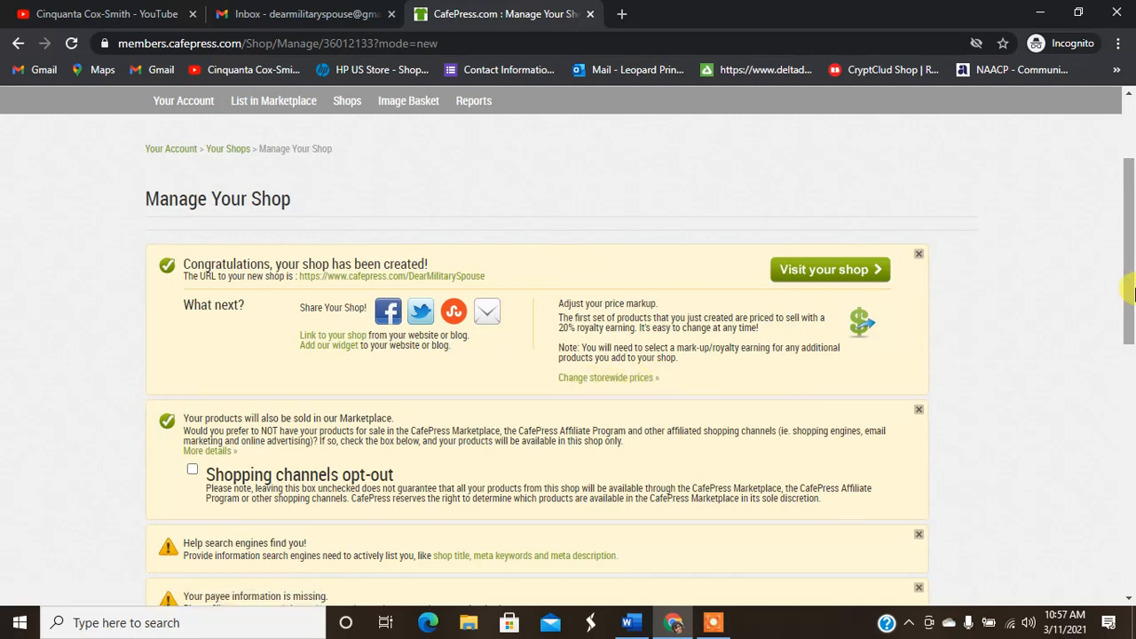
scroll(1132, 324, "down", 1)
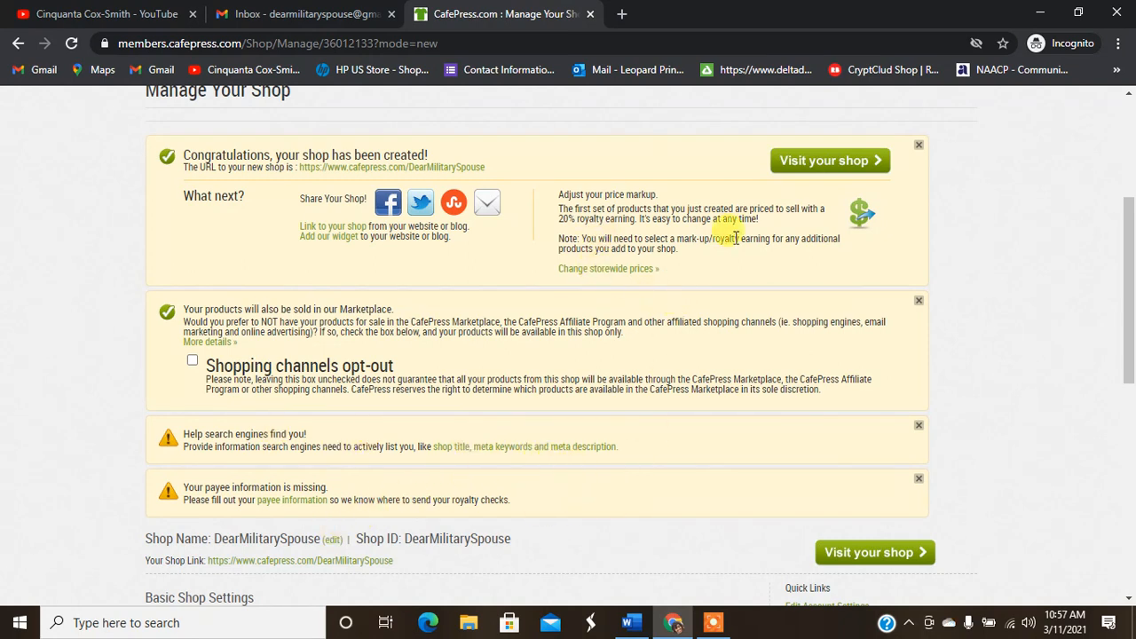
right_click(626, 269)
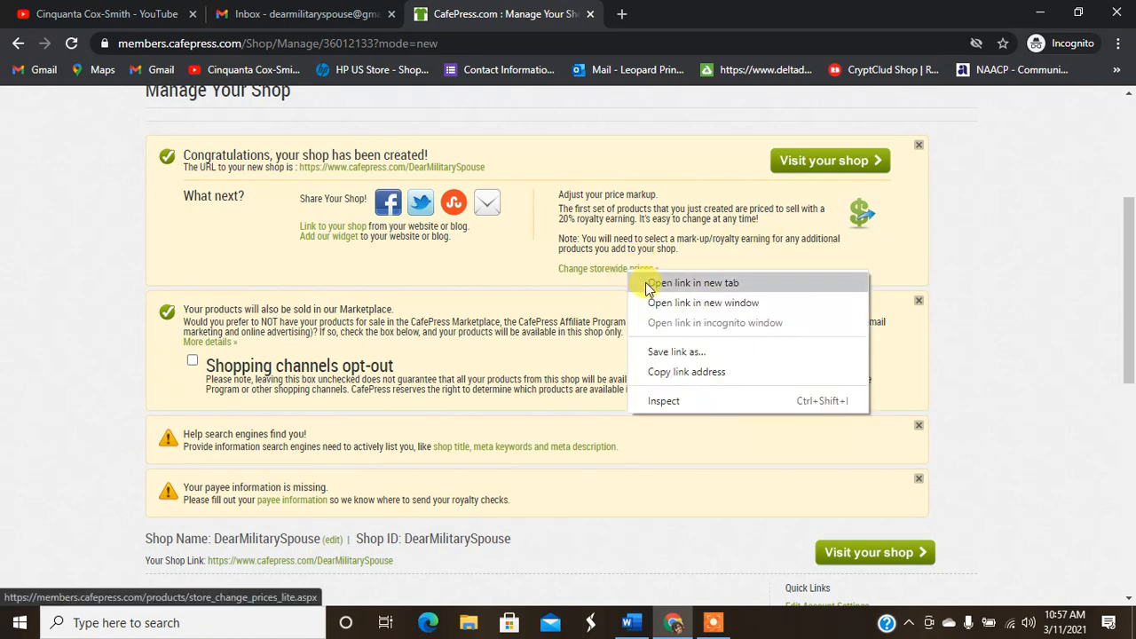
left_click(655, 283)
Step: Save a +$3.00 fixed markup for all products, confirm the update, and close the prices tab
left_click(679, 15)
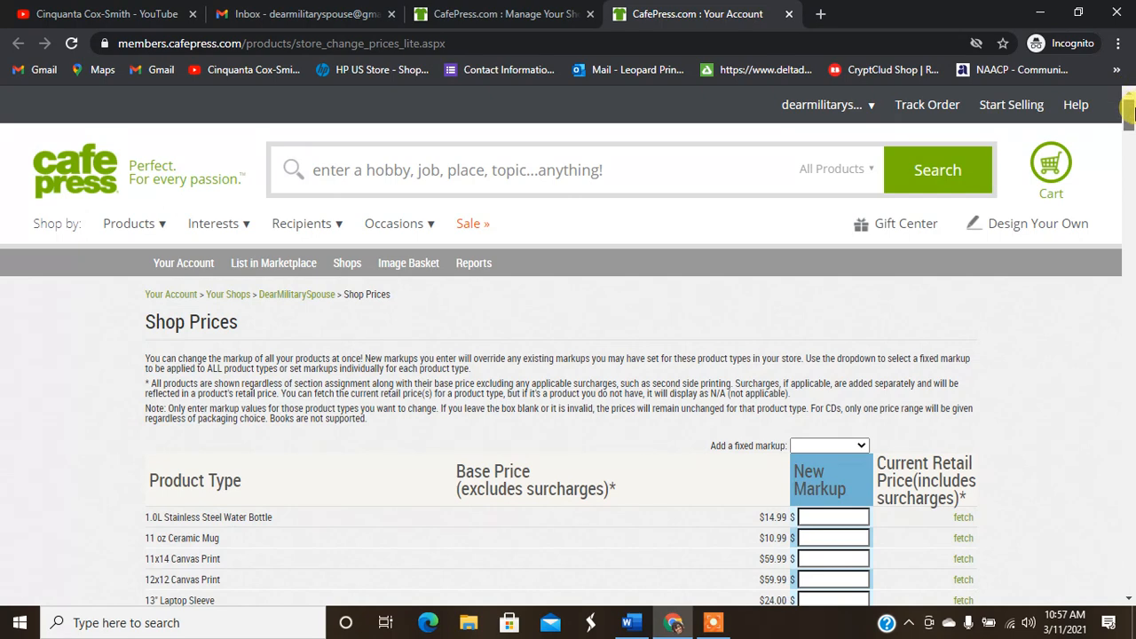
scroll(1129, 118, "down", 1)
scroll(1036, 165, "down", 1)
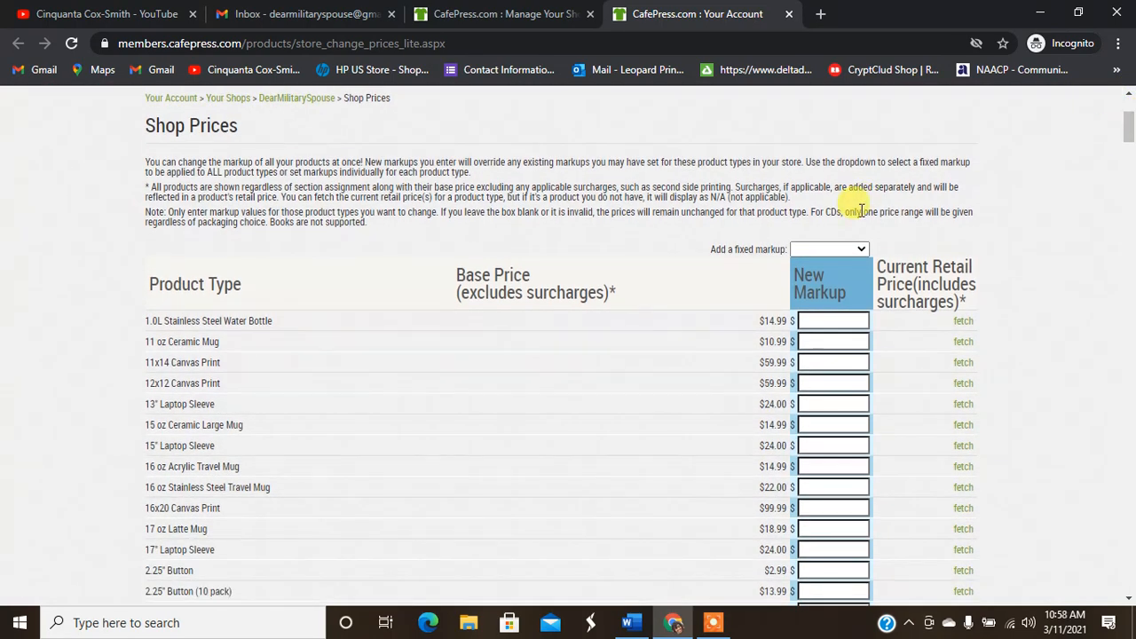
left_click(861, 249)
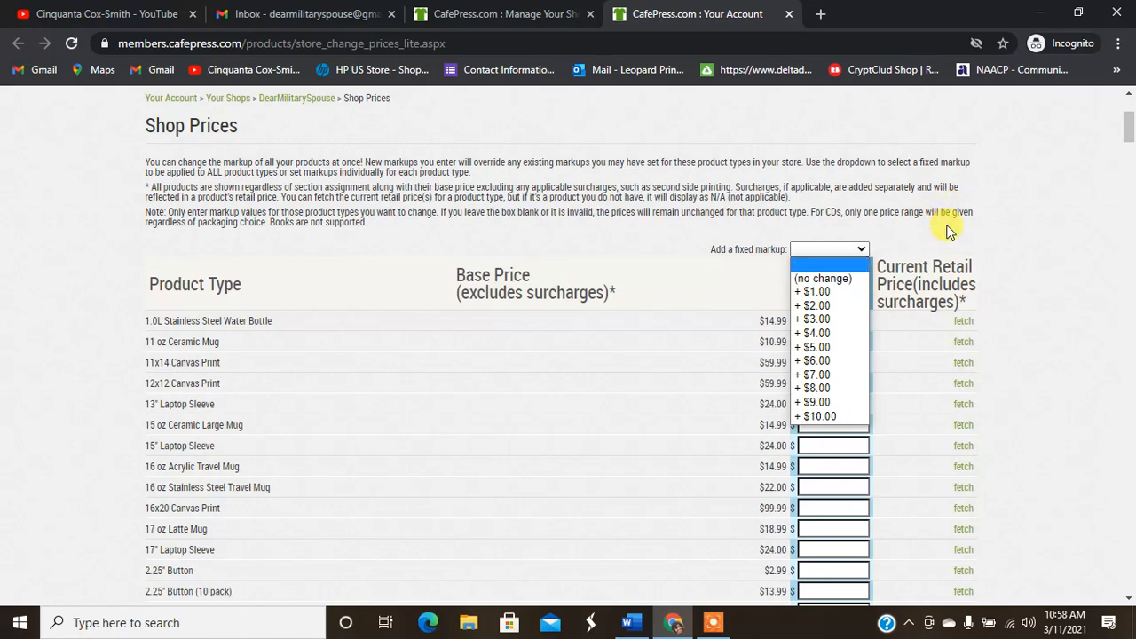
left_click(1034, 240)
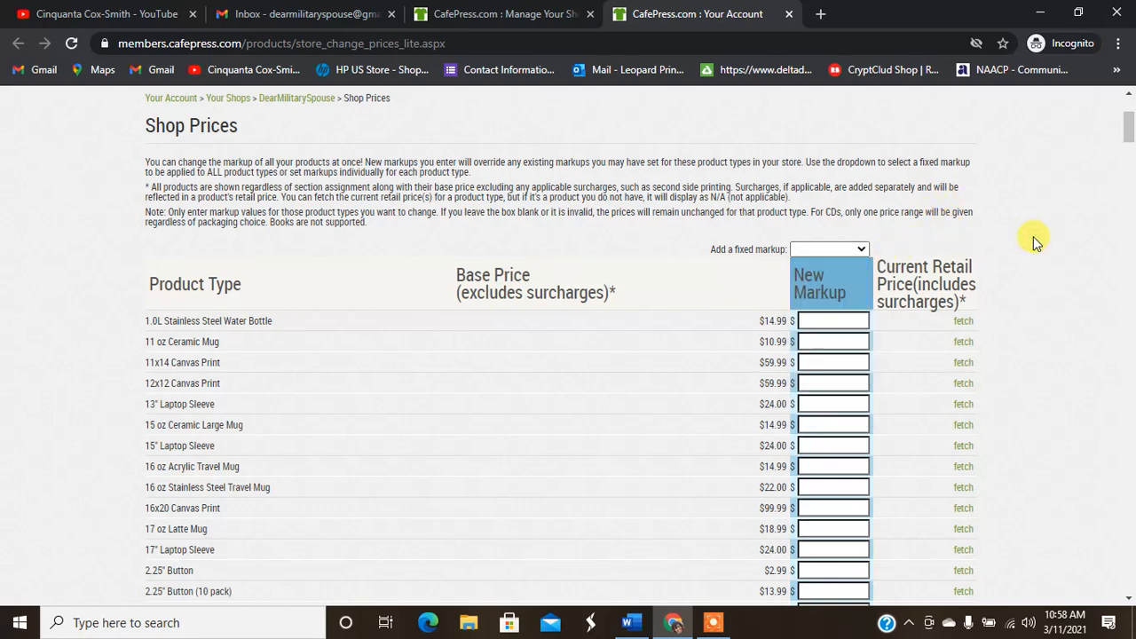
left_click(859, 251)
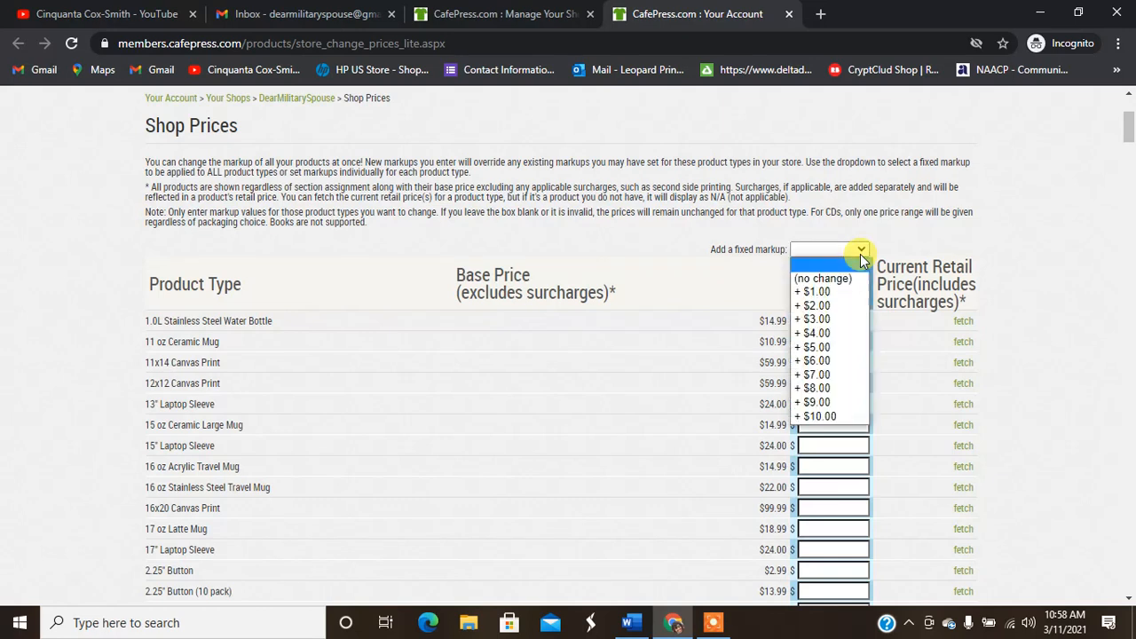
left_click(831, 321)
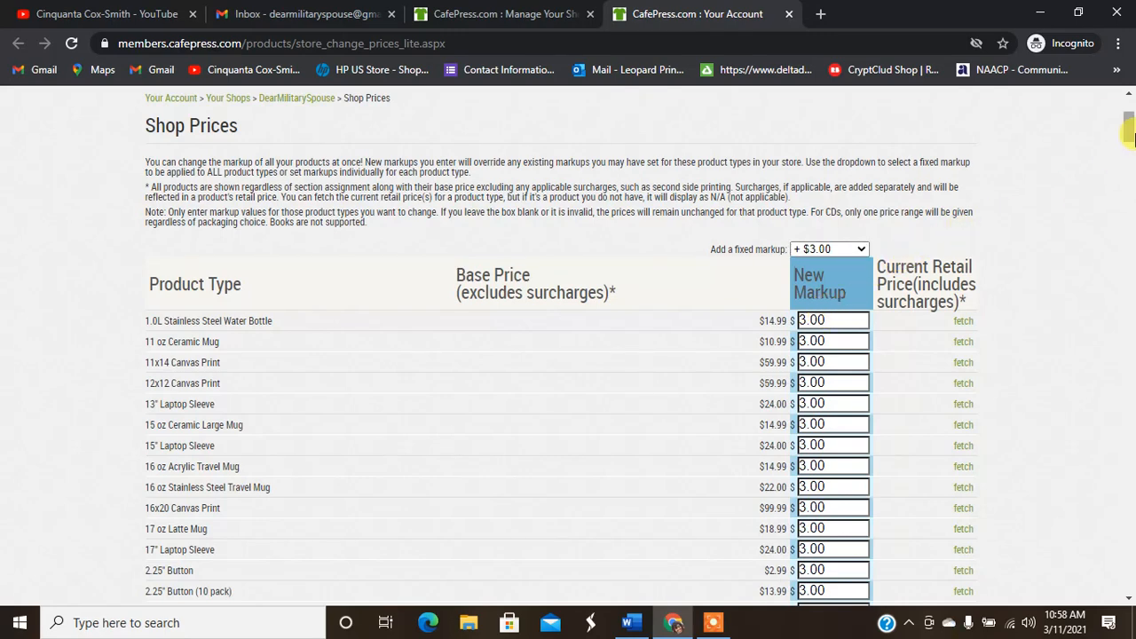
left_click_drag(1129, 132, 1130, 577)
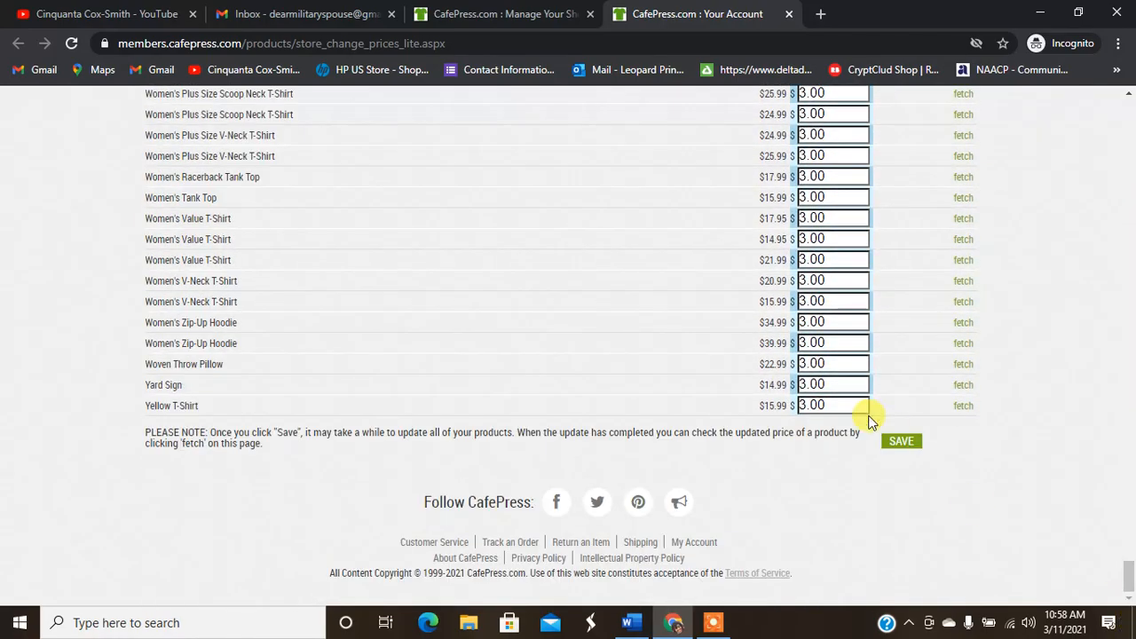
left_click(900, 443)
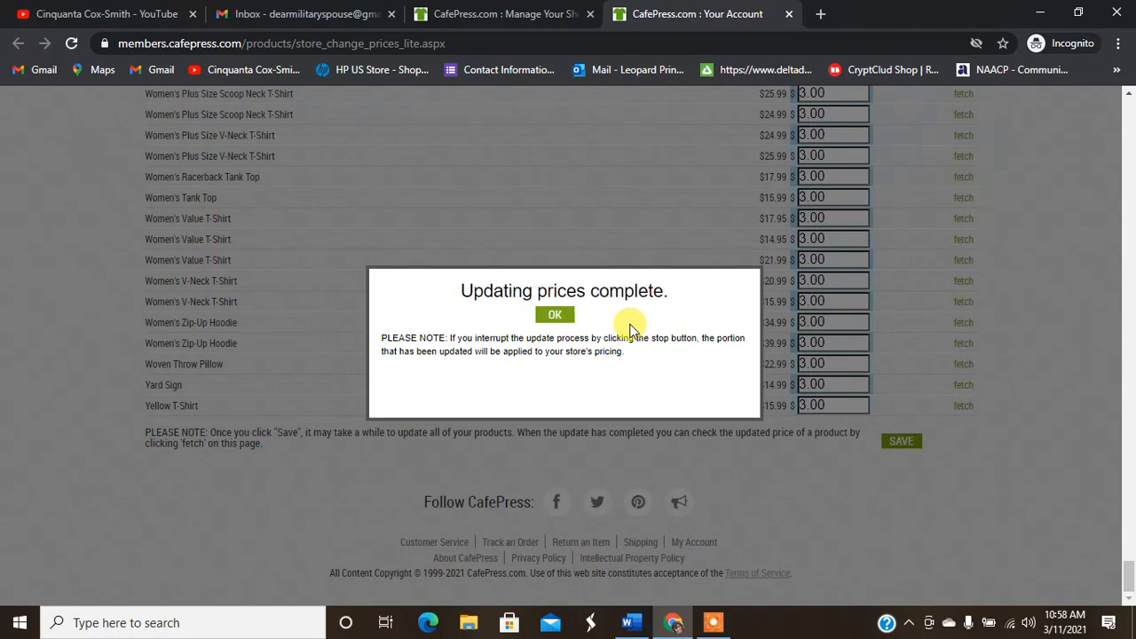
left_click(555, 315)
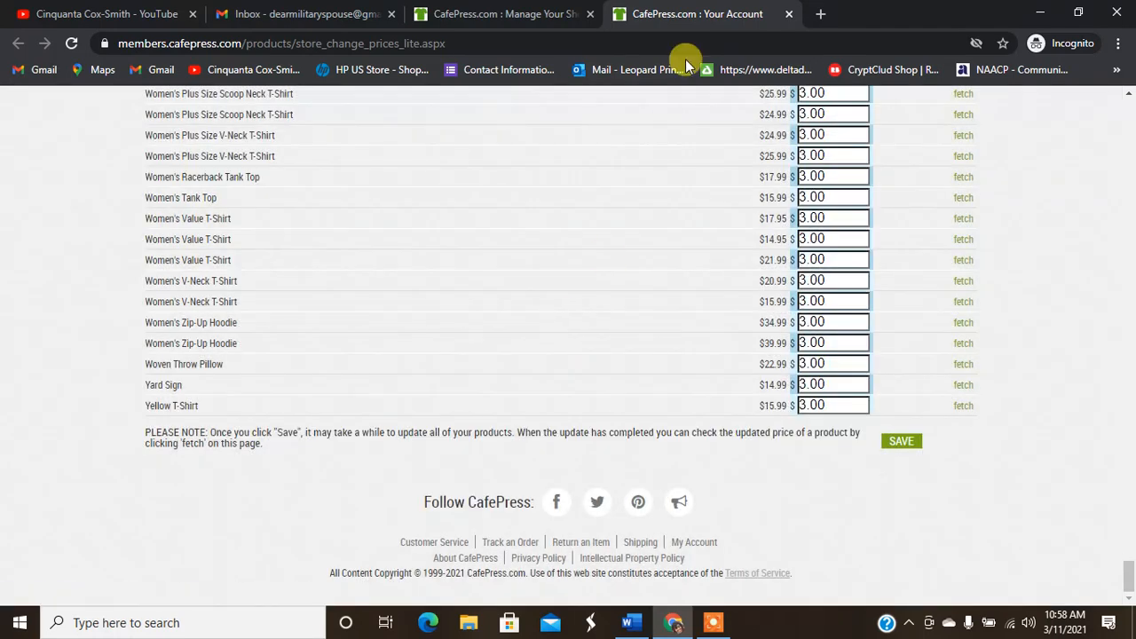
left_click(788, 13)
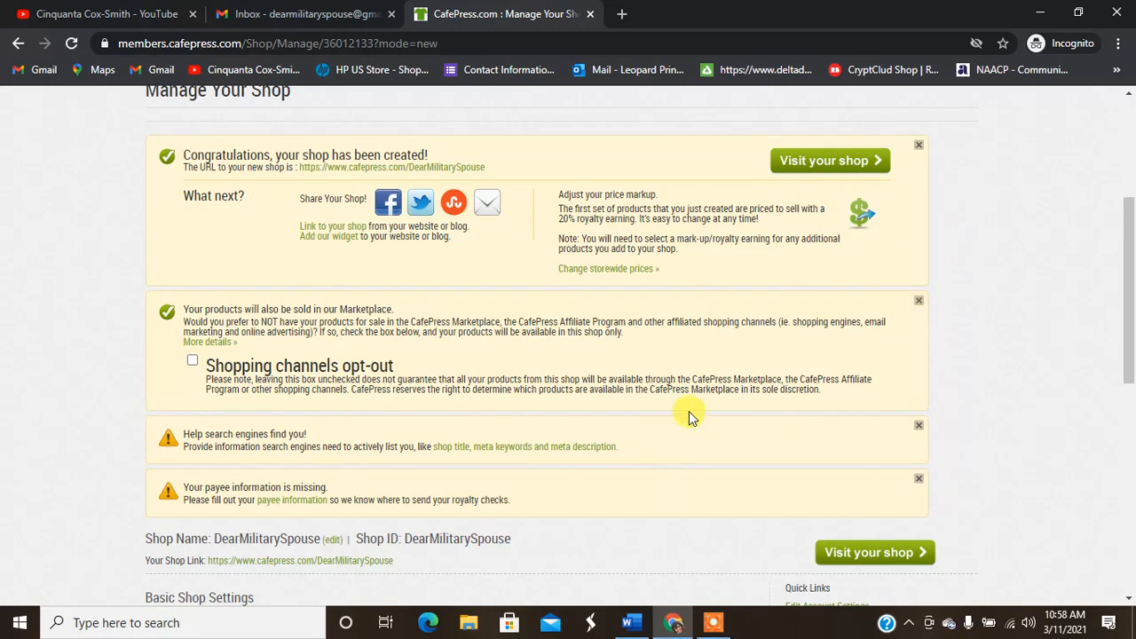
Step: Open the shop title (Shop Profile) settings in a new tab
right_click(452, 451)
left_click(484, 462)
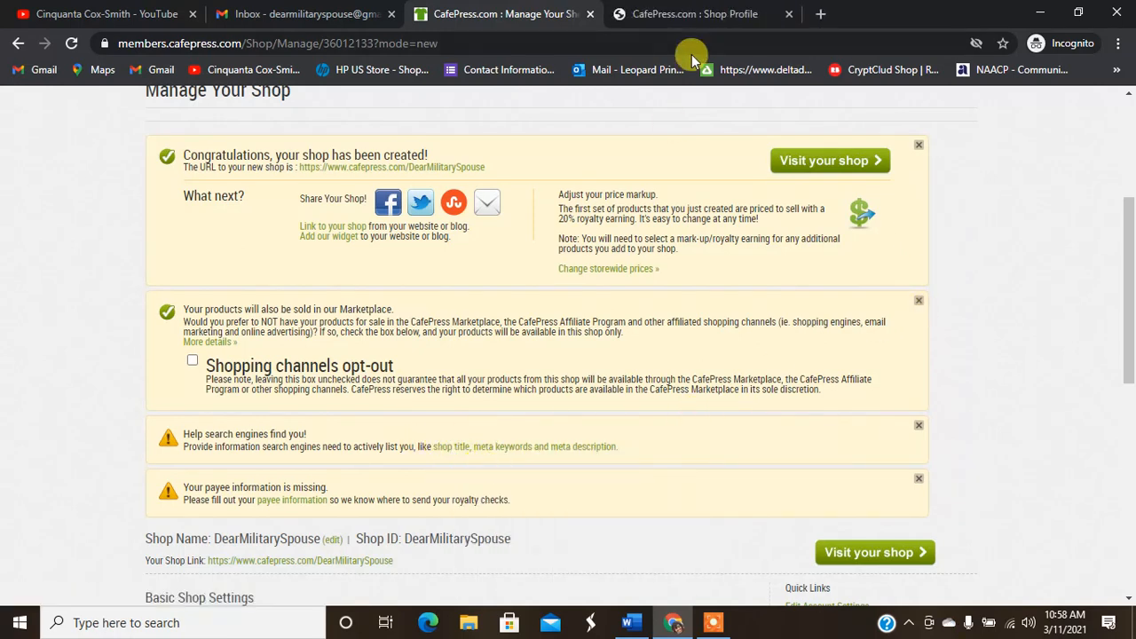
Step: Save the profile: title 'The Military Spouse', keyword 'military spouse', meta description listing army wife, milspo
left_click(687, 9)
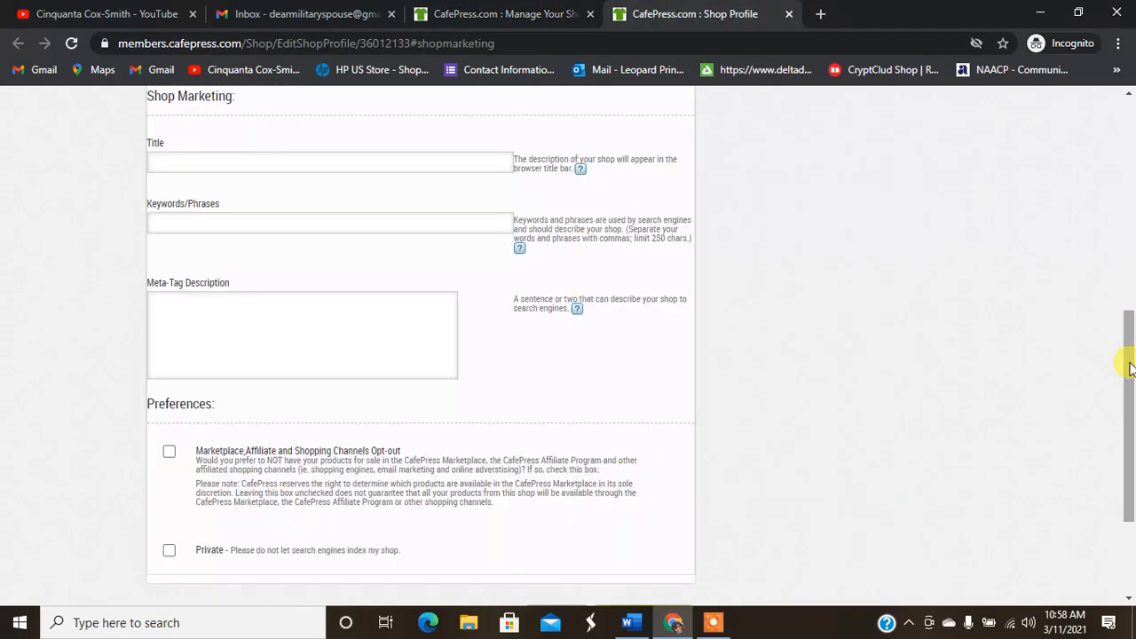
scroll(1131, 320, "up", 2)
left_click_drag(1134, 315, 1131, 279)
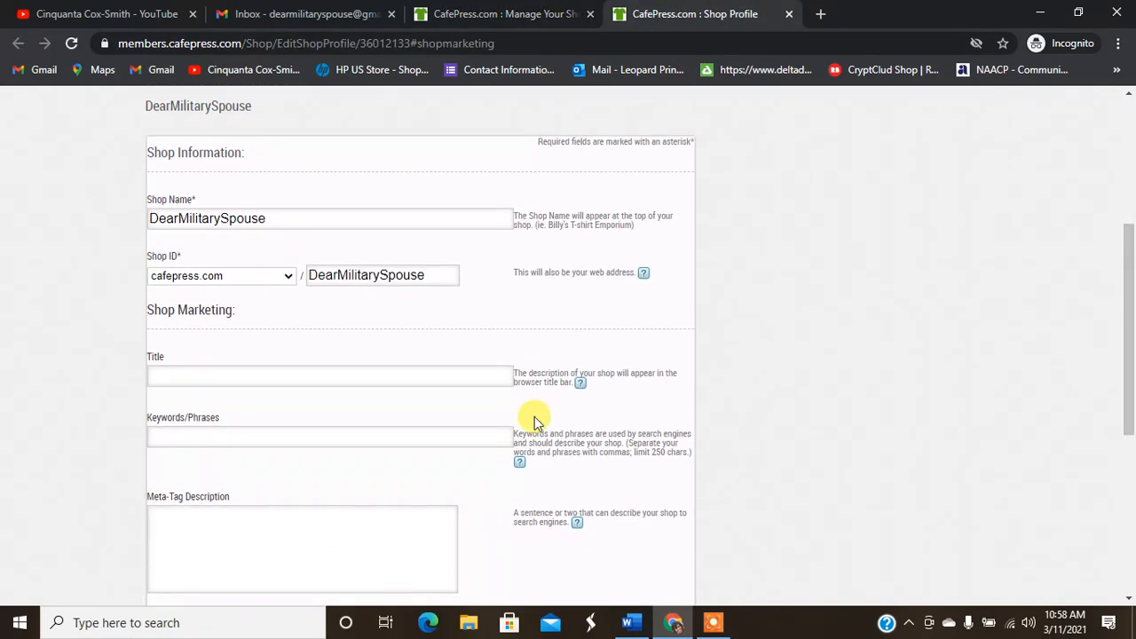
left_click(375, 382)
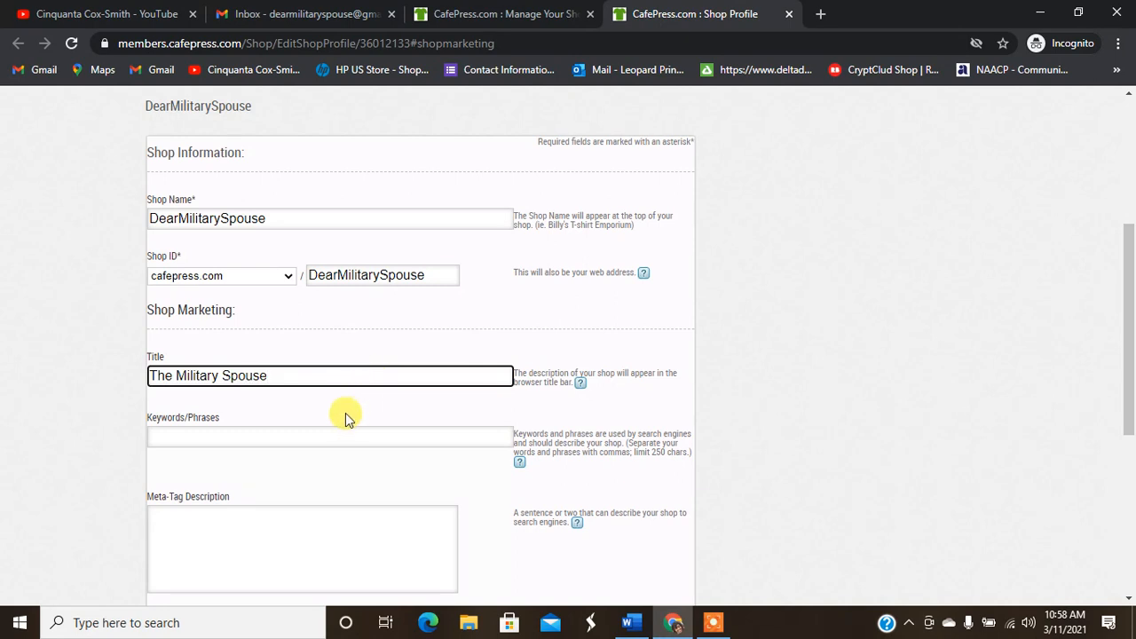
left_click(331, 441)
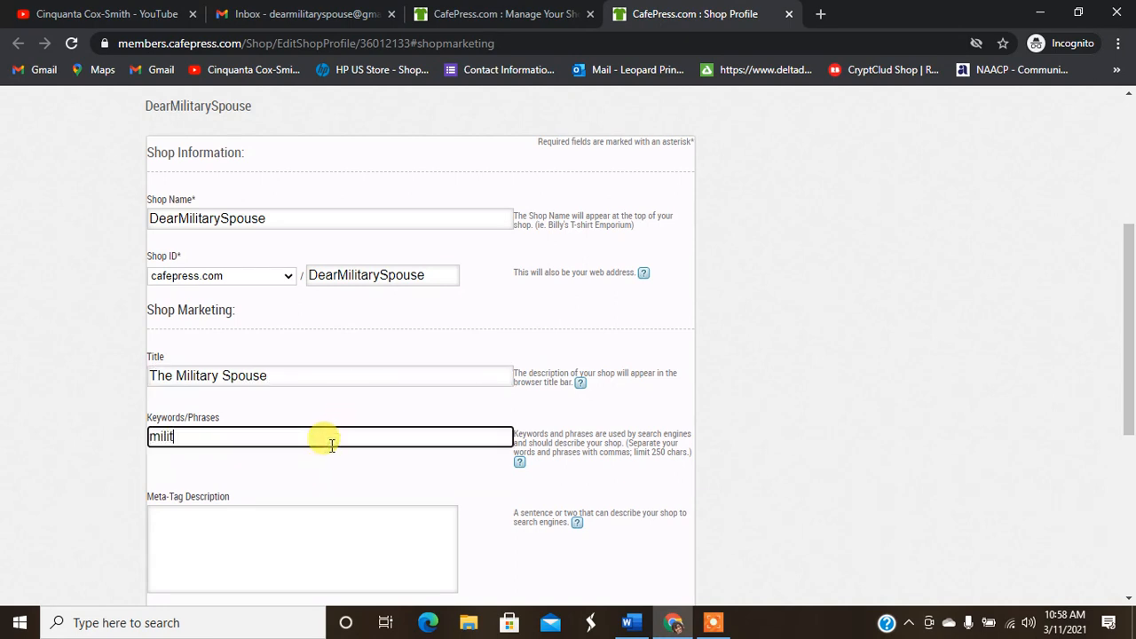
left_click(327, 519)
type("dear military spouse, the milit")
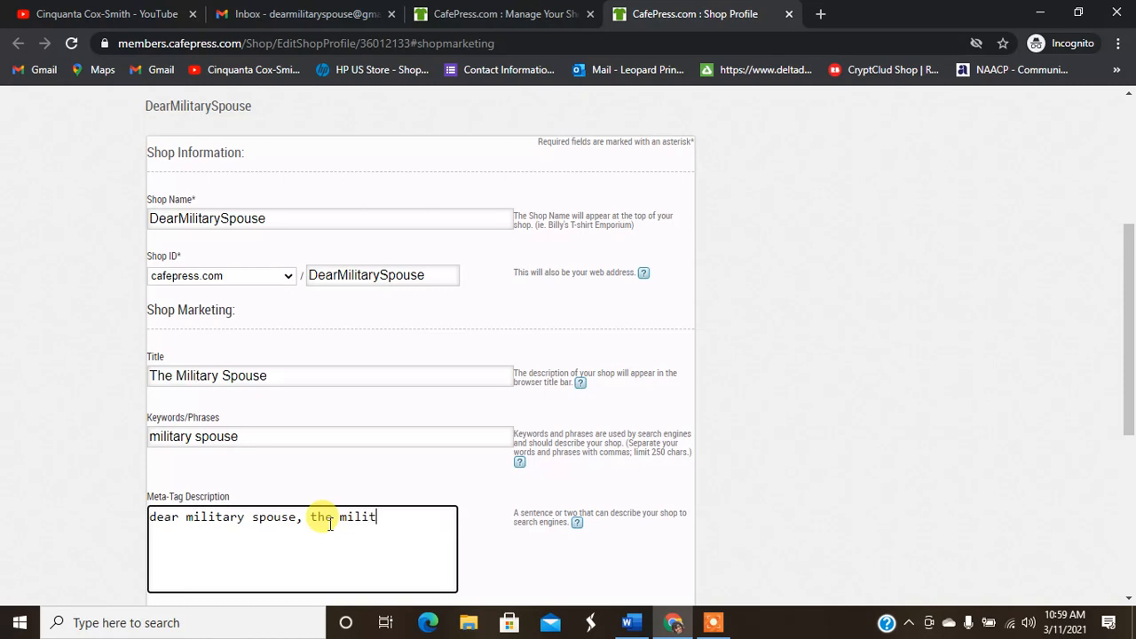
type("ary spousie,")
key("BackSpace")
key("BackSpace")
type("e, a")
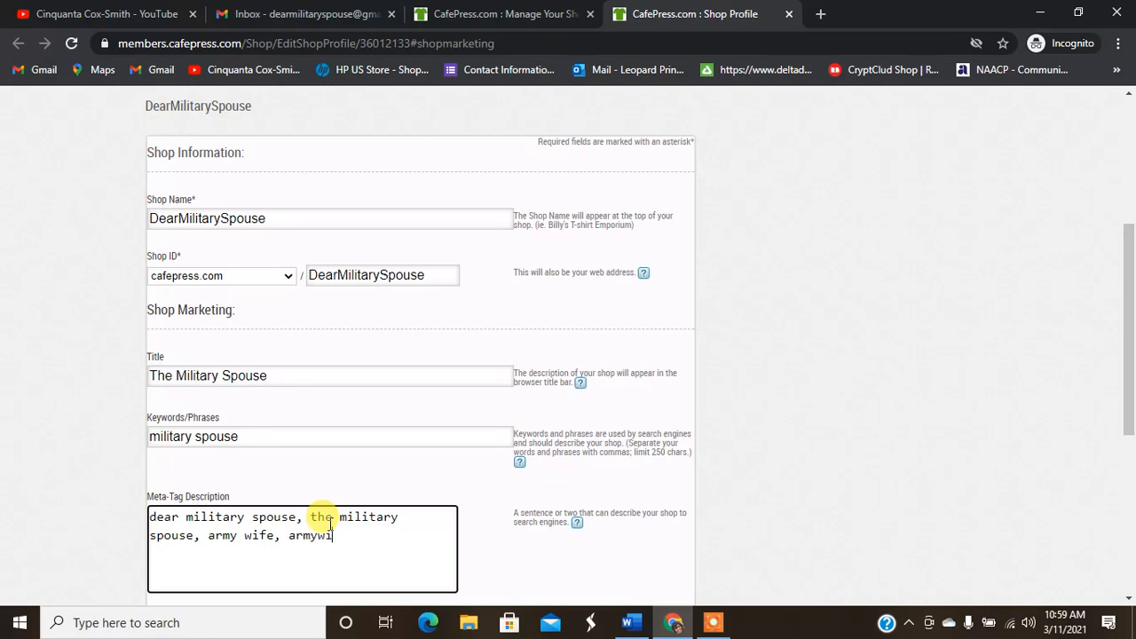
type("rmy wife, armywives, milspo")
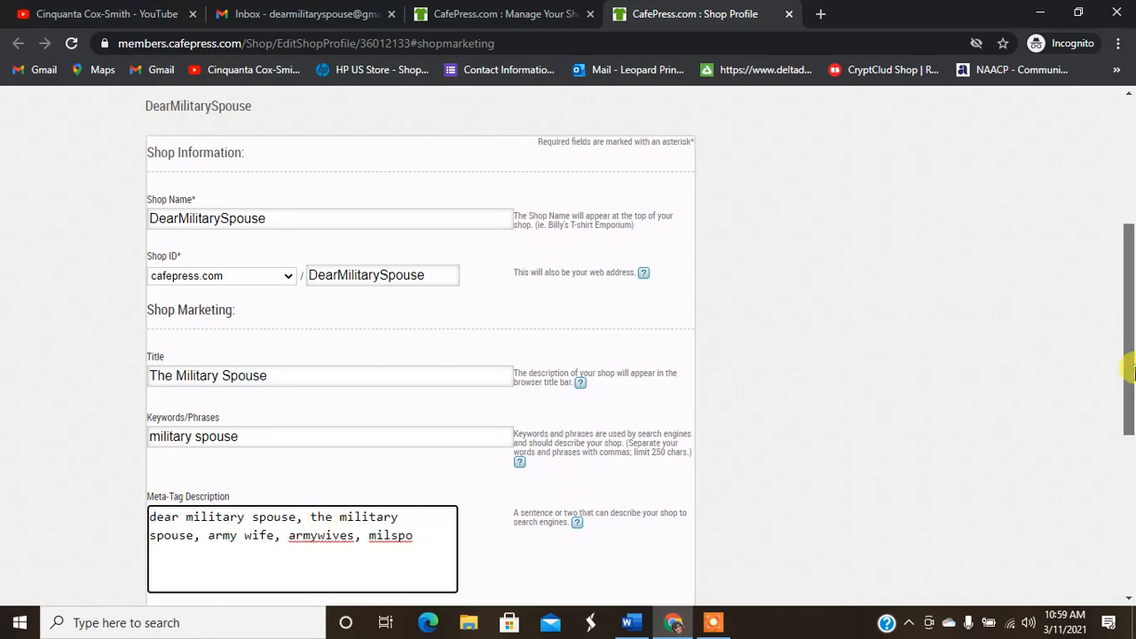
left_click_drag(1130, 373, 1133, 482)
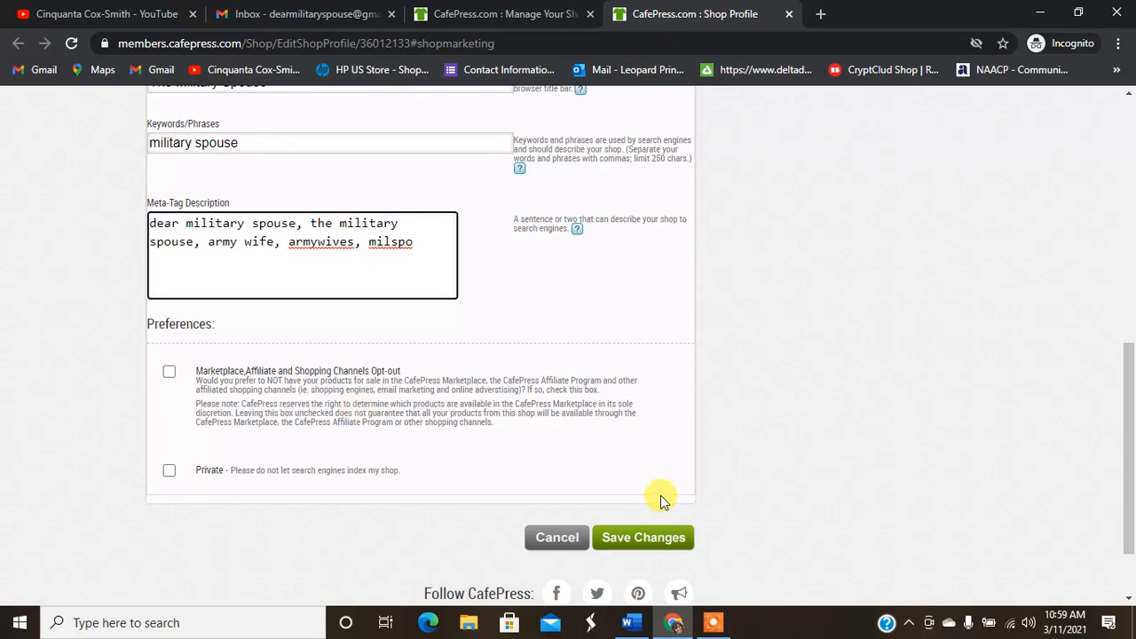
left_click(647, 538)
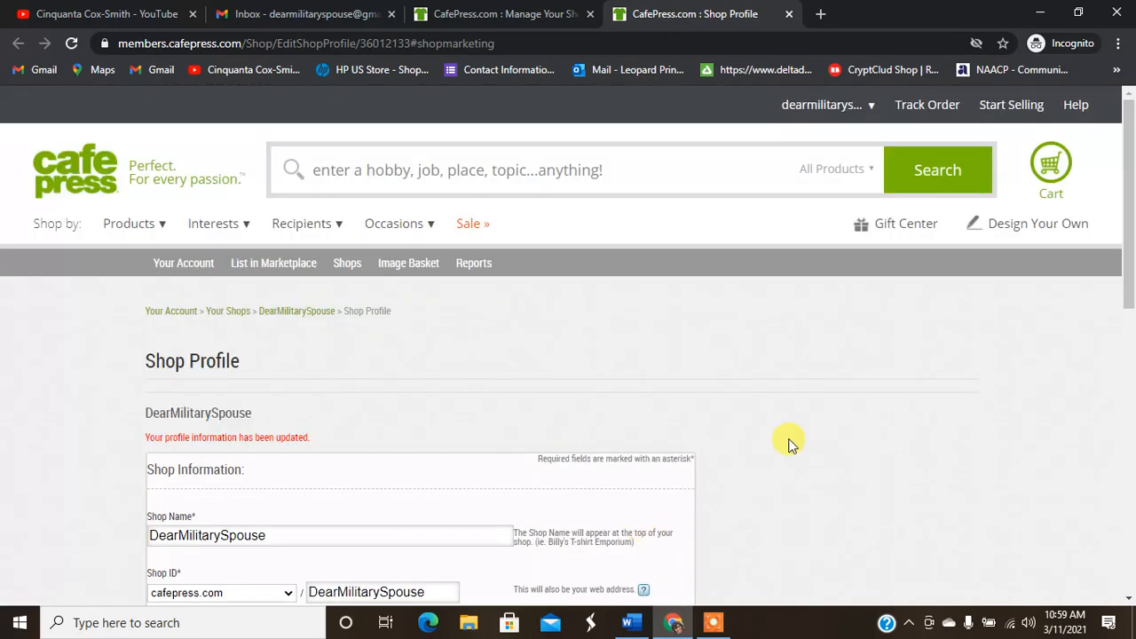
Step: Close the Shop Profile tab and open the payee information form in a new tab
left_click(788, 13)
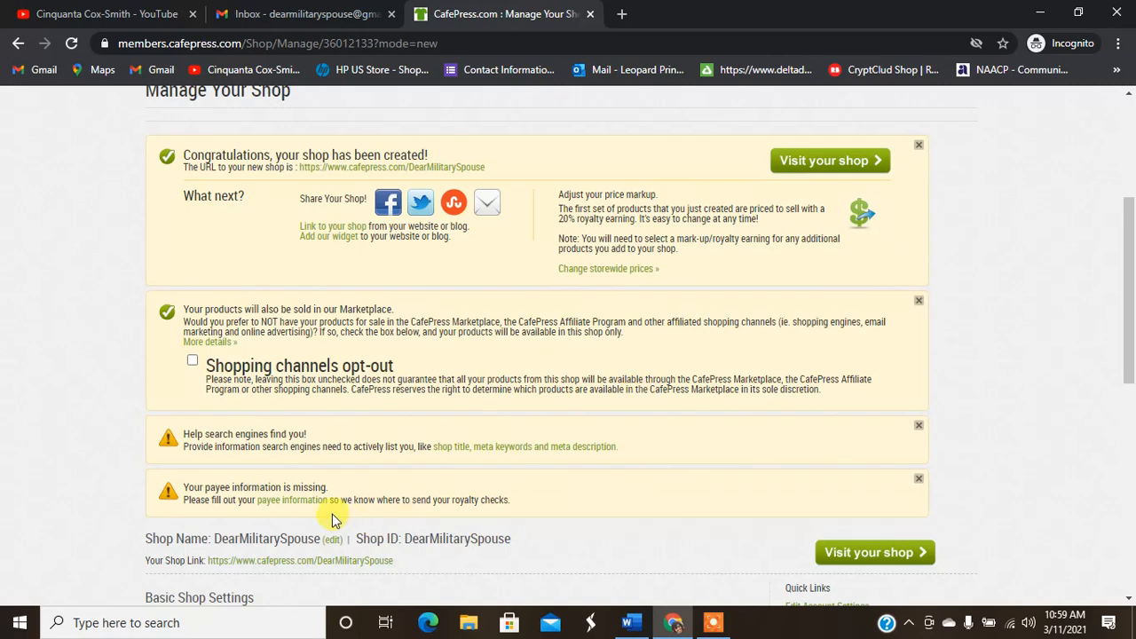
scroll(1112, 418, "down", 2)
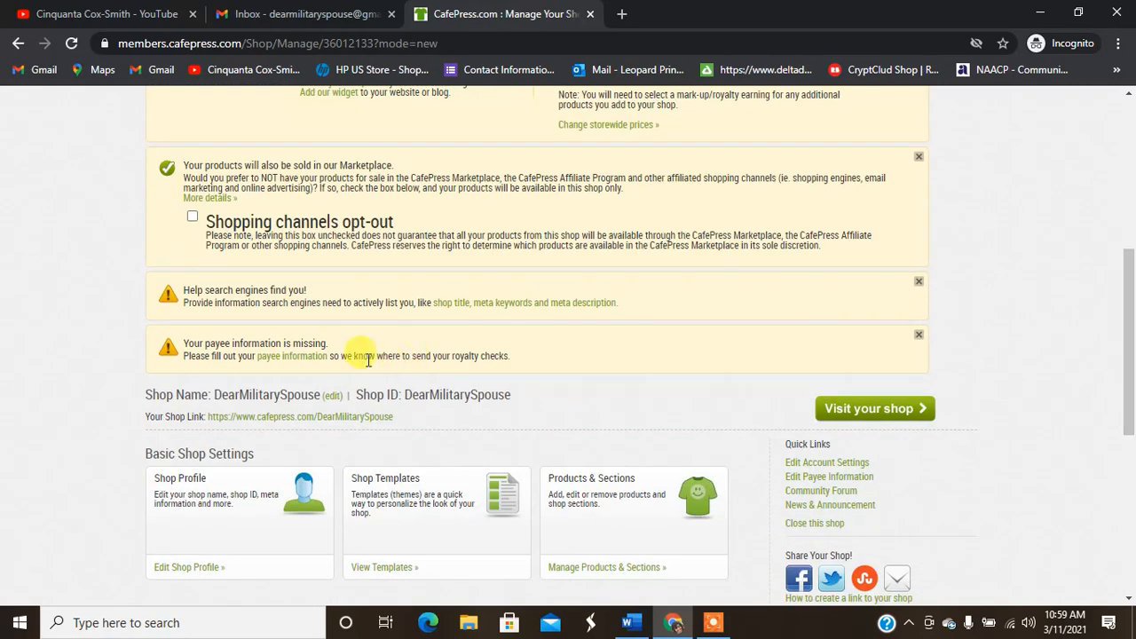
right_click(312, 363)
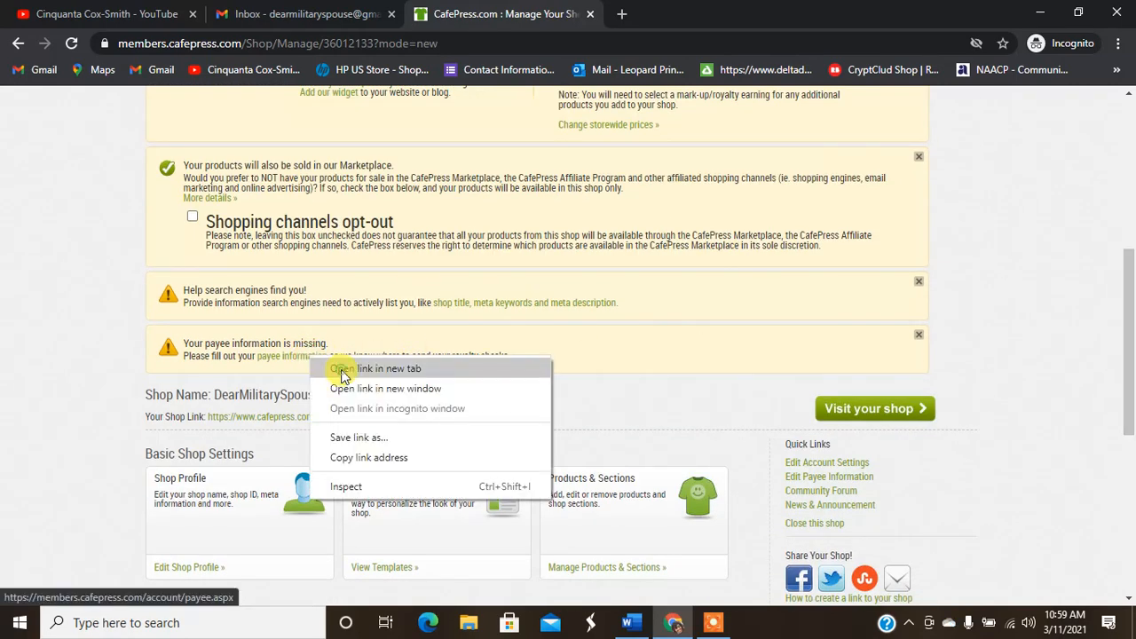
left_click(373, 368)
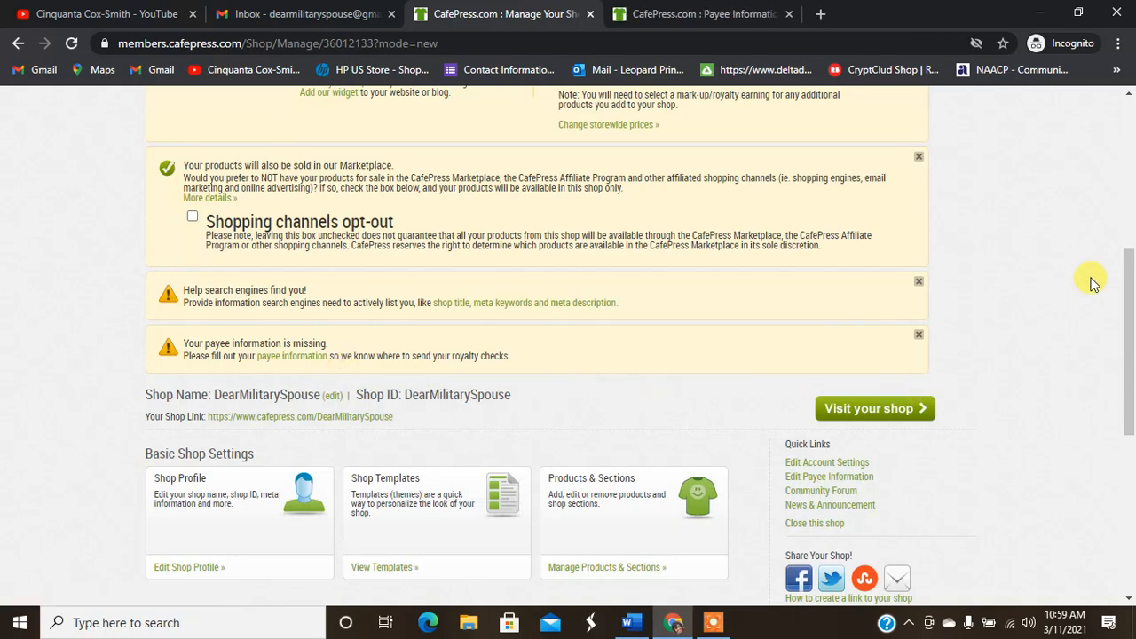
left_click_drag(1127, 342, 1133, 168)
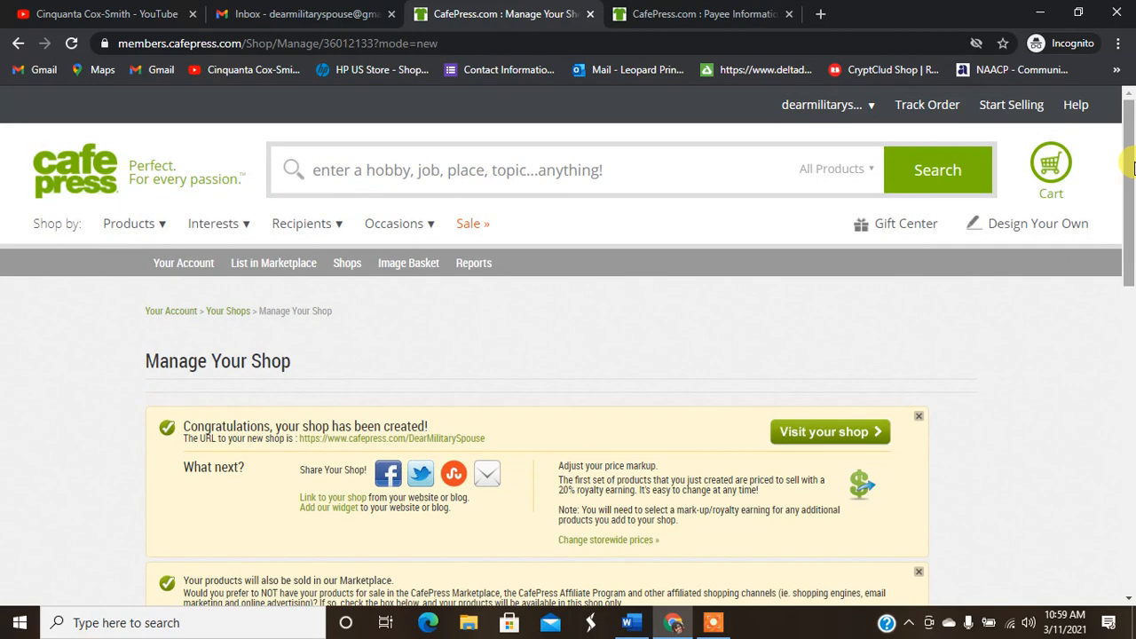
left_click(692, 13)
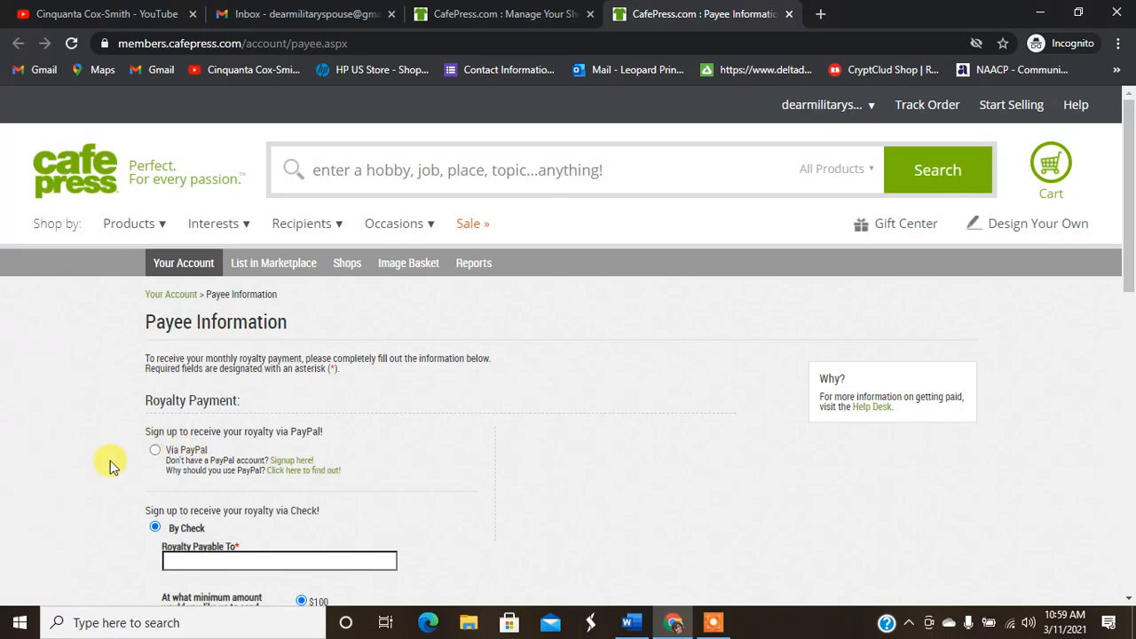
Step: Choose PayPal for royalties, then enter and confirm the PayPal e-mail address
left_click(155, 452)
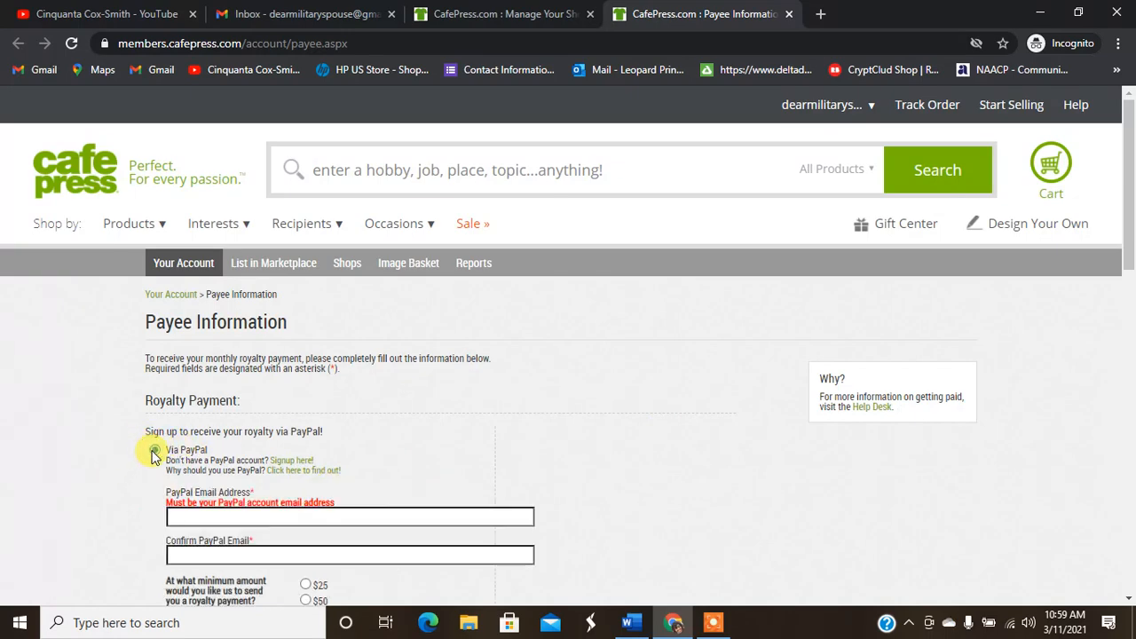
left_click(238, 514)
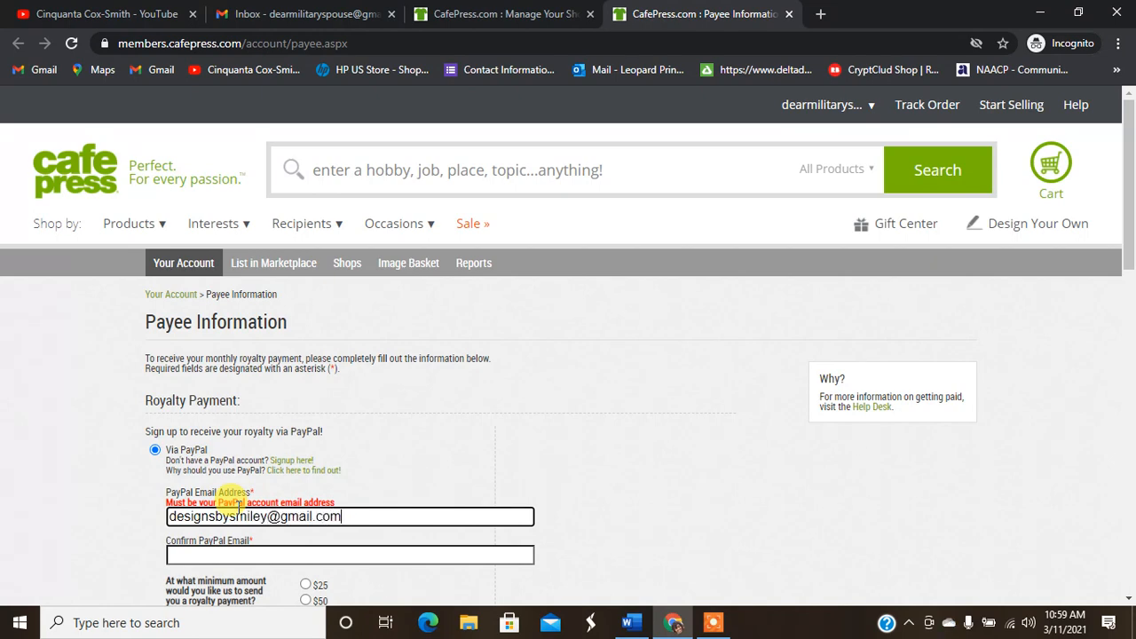
key("Tab")
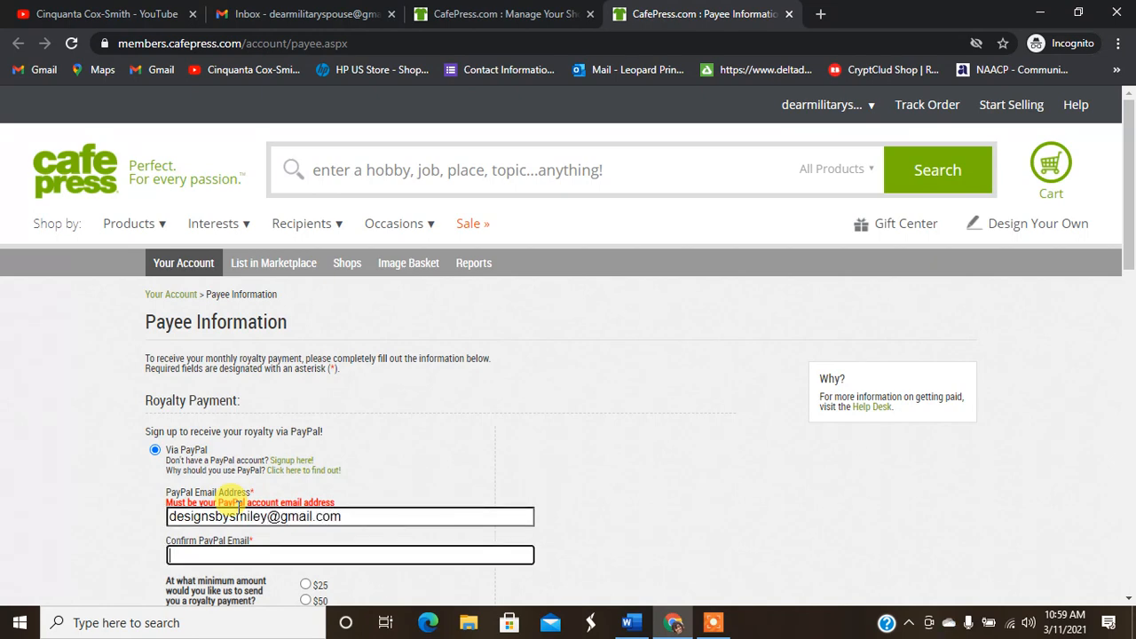
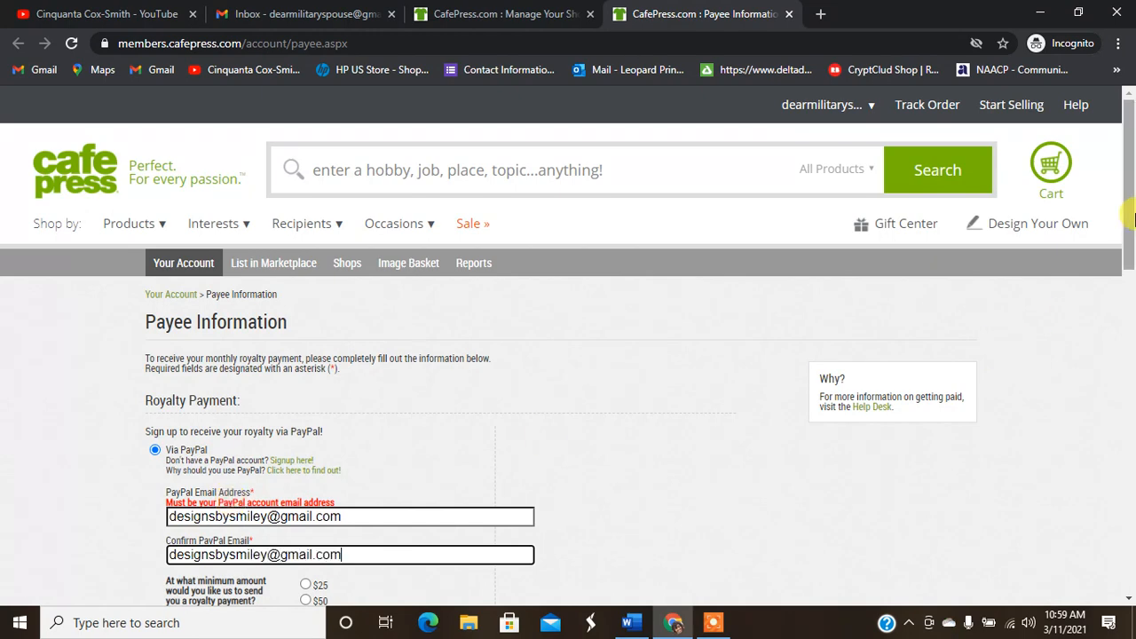
Step: Set the minimum royalty payout to $25 and return to the Manage Your Shop tab
left_click_drag(1127, 196, 1128, 289)
left_click(305, 302)
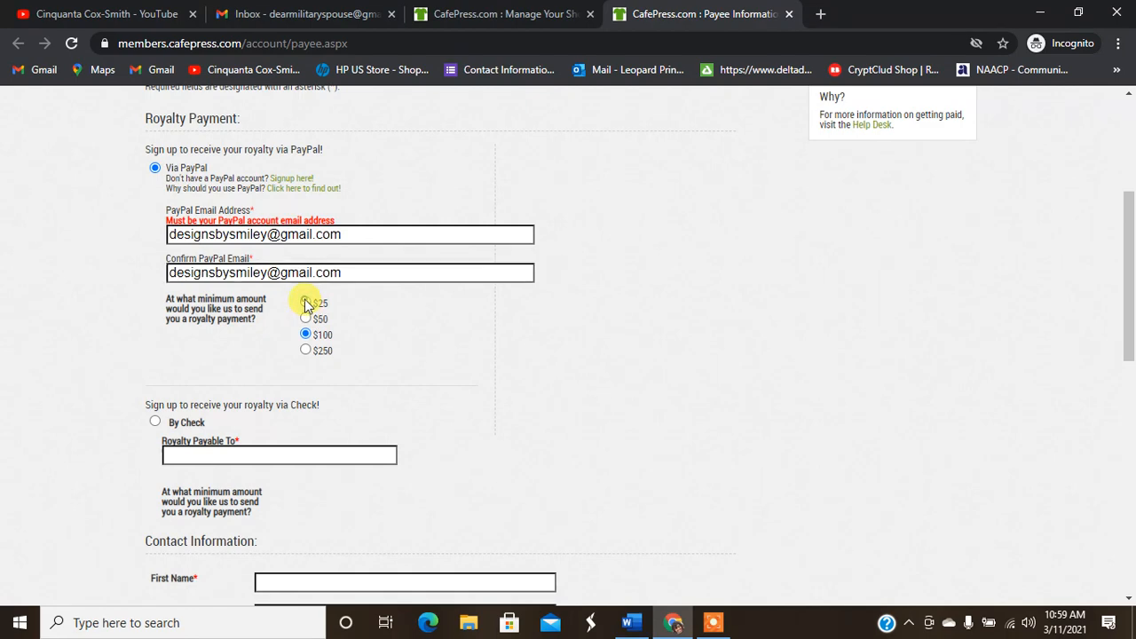
left_click_drag(1127, 309, 837, 360)
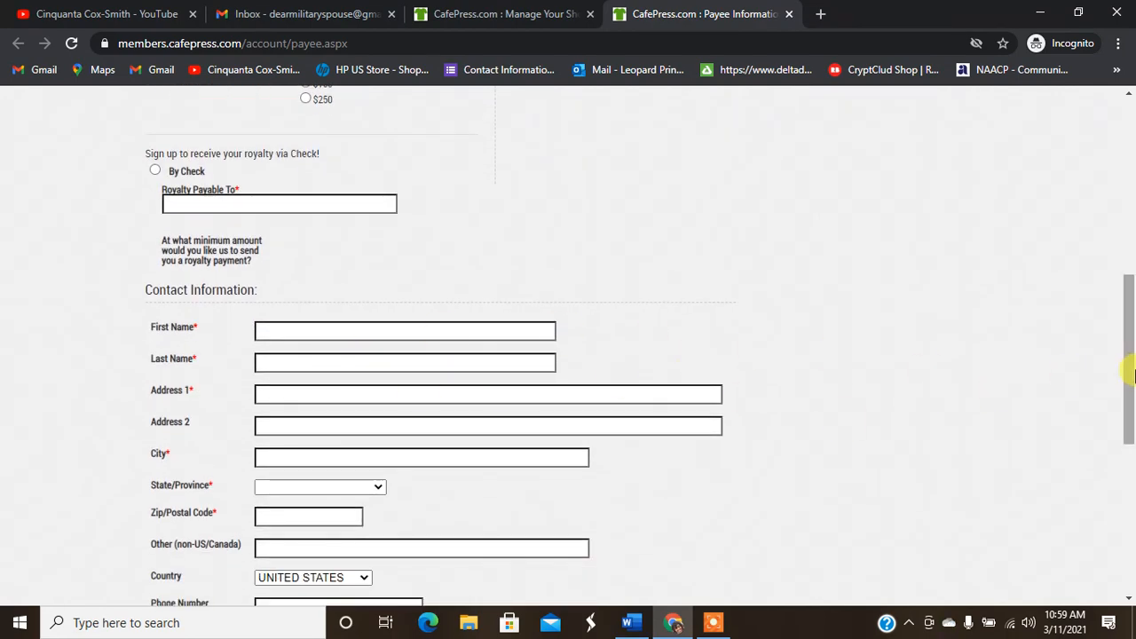
left_click_drag(1131, 370, 1131, 487)
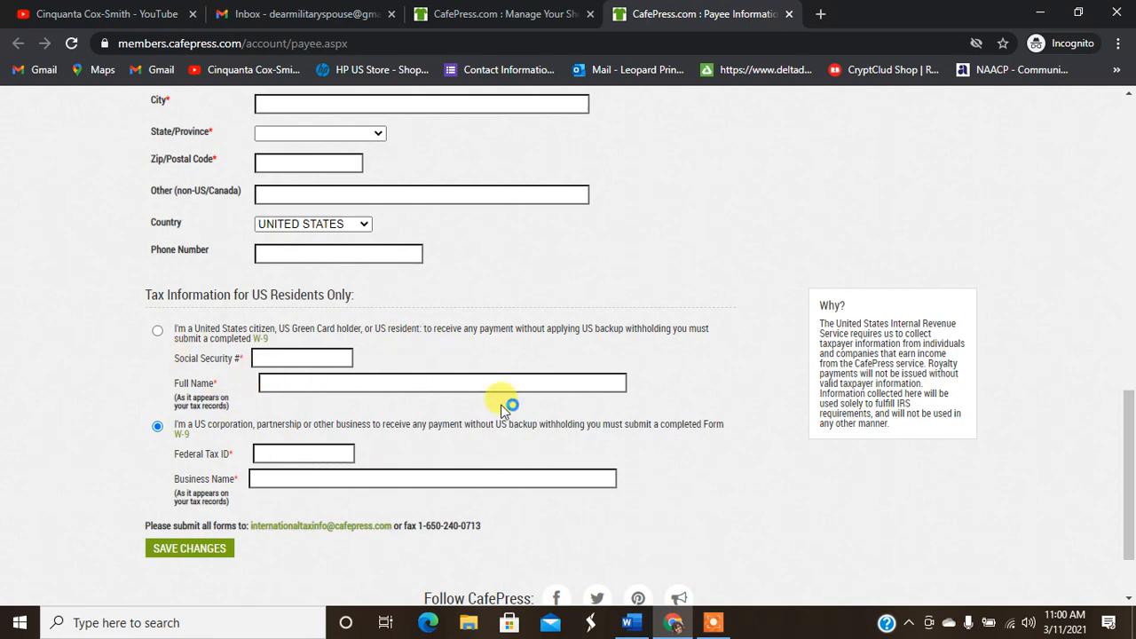
left_click(714, 621)
left_click(590, 596)
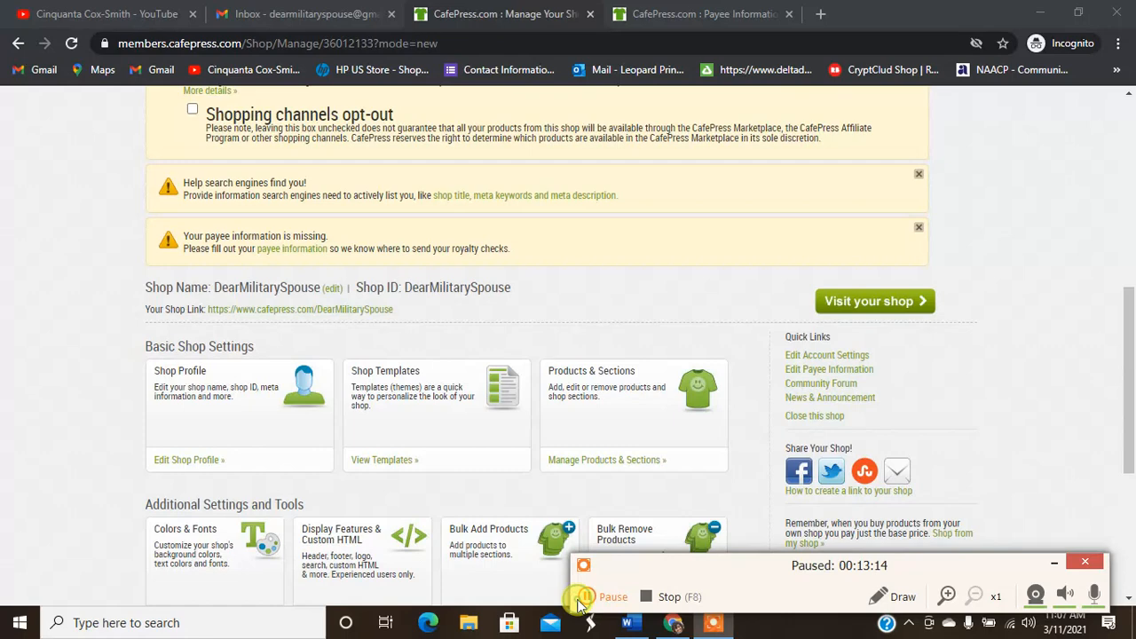
left_click(591, 596)
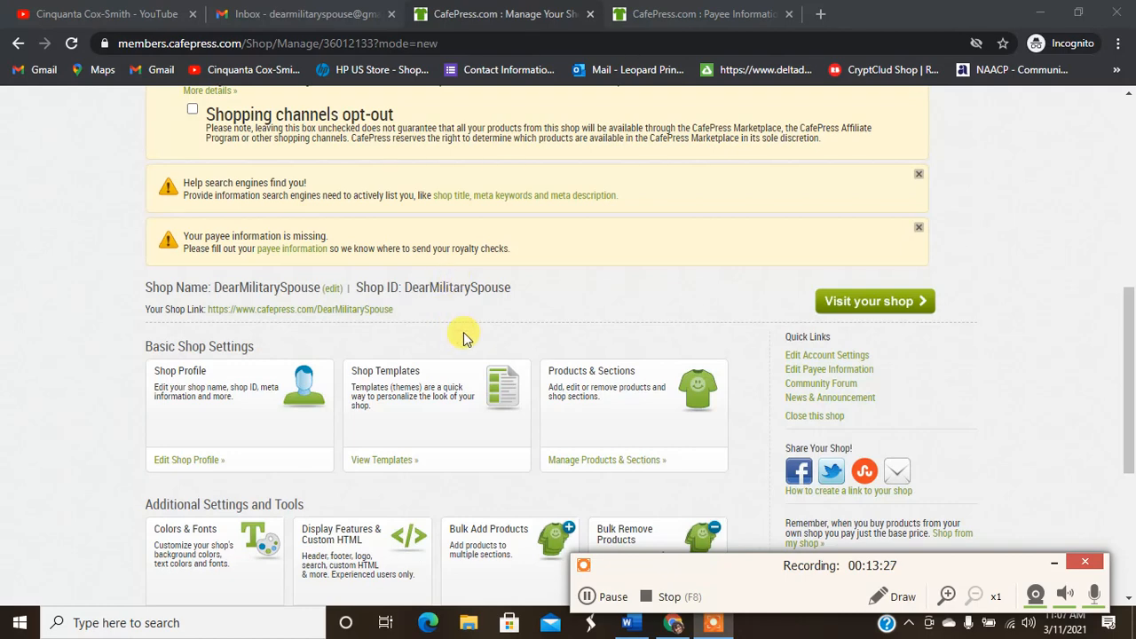
Step: Close the Payee Information tab, returning to Manage Your Shop
left_click(1128, 324)
left_click_drag(1129, 324, 1131, 351)
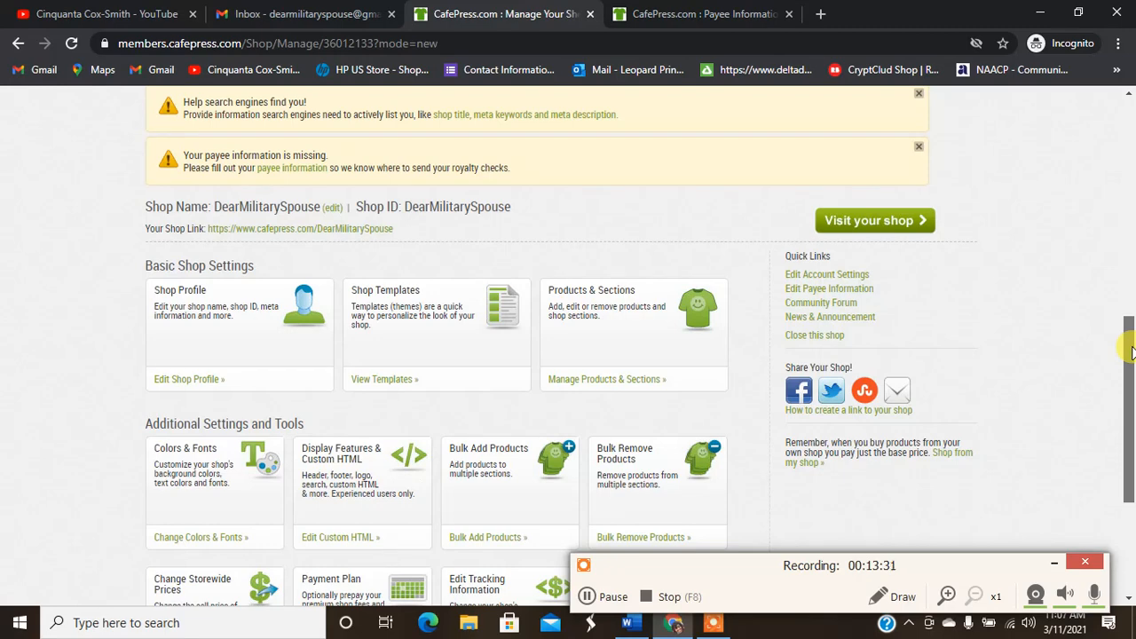
left_click_drag(1132, 353, 1130, 353)
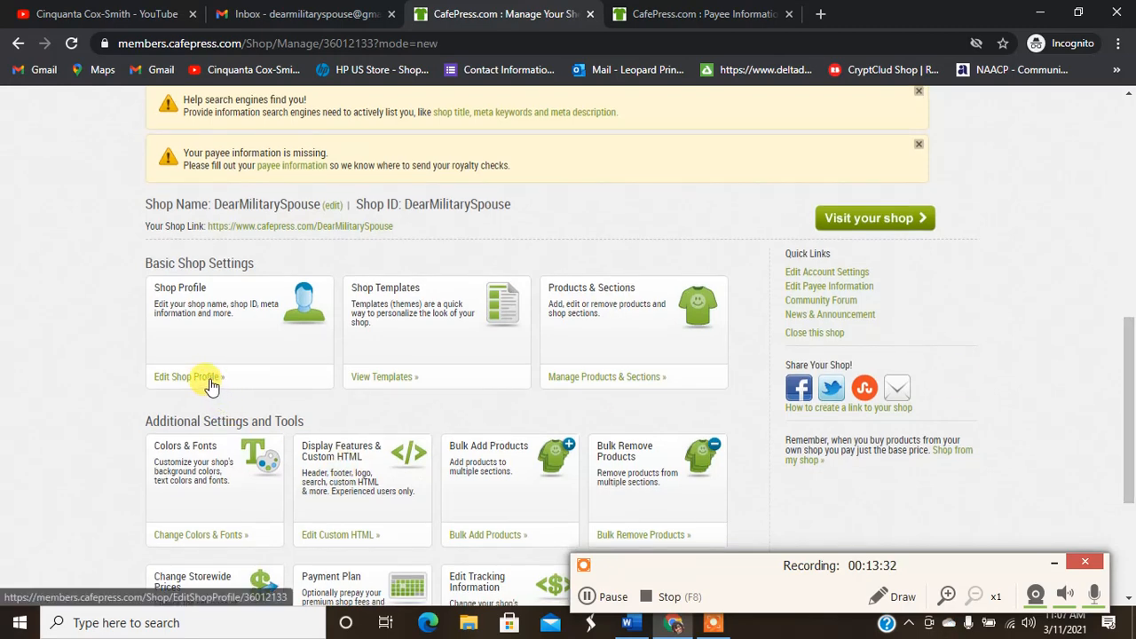
left_click(791, 15)
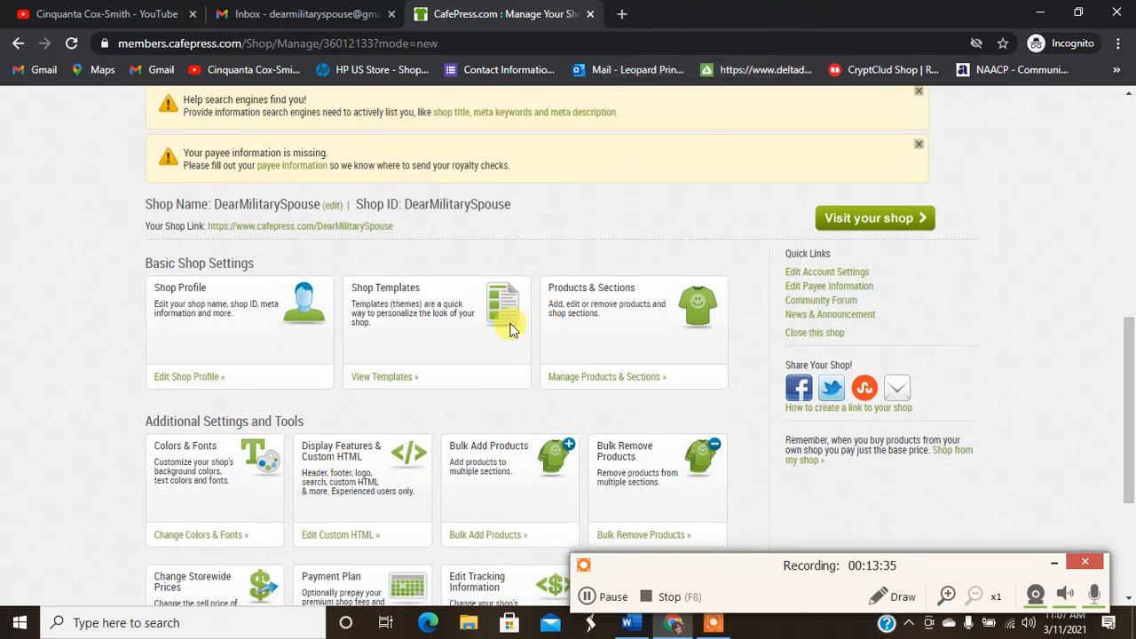
Step: Preview Edit Shop Profile in a new tab and close it, then open View Templates in a background tab
right_click(206, 382)
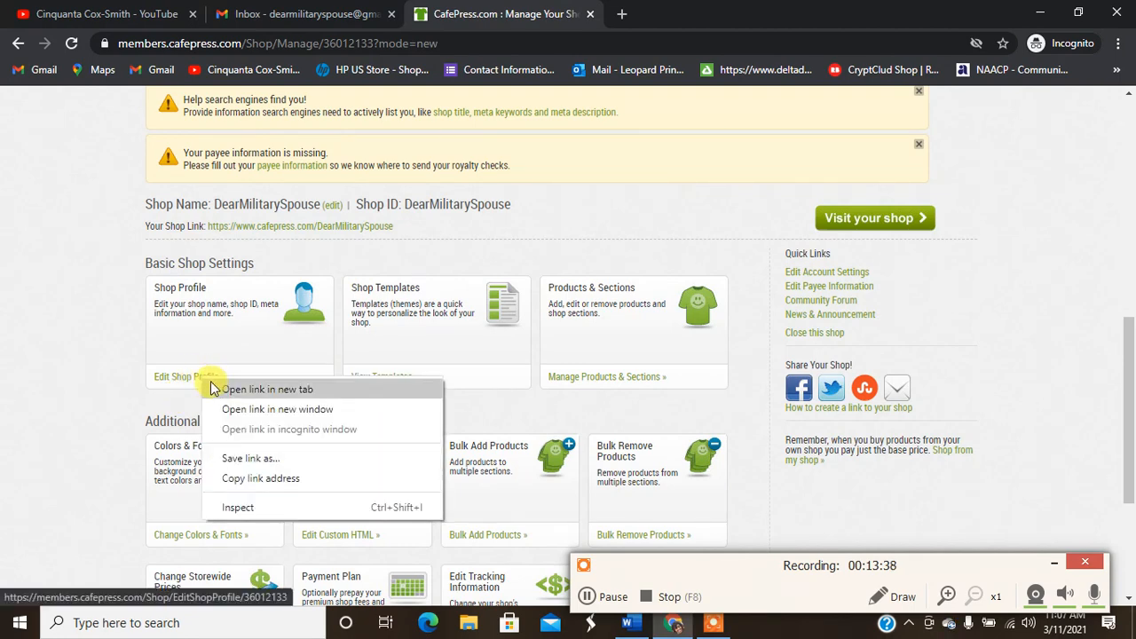
left_click(222, 388)
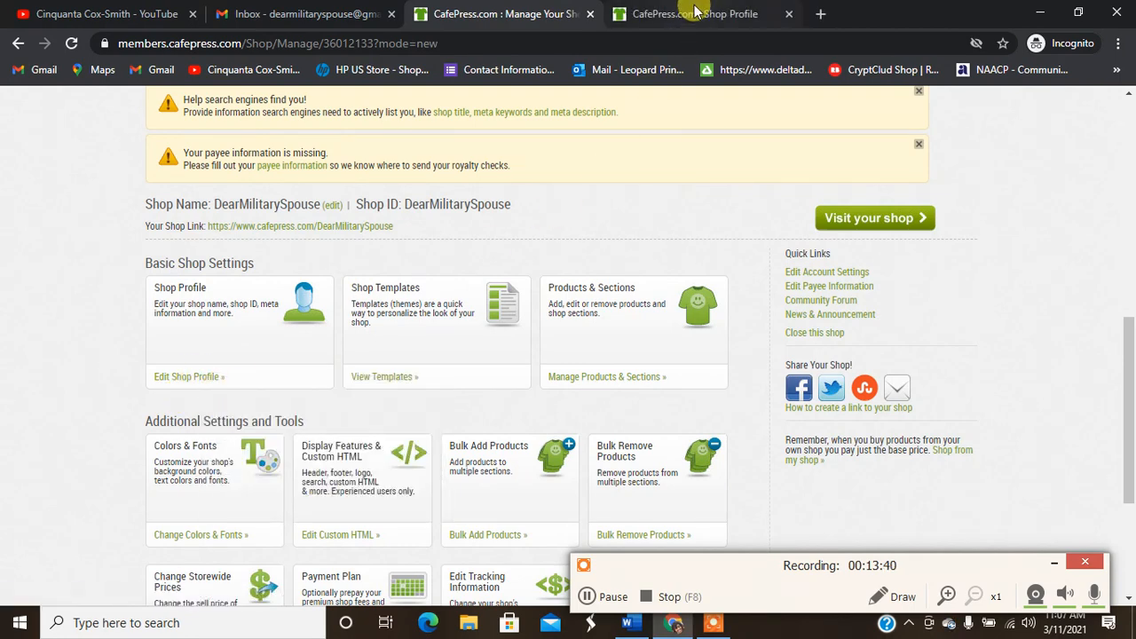
left_click(710, 12)
left_click_drag(1130, 200, 1123, 109)
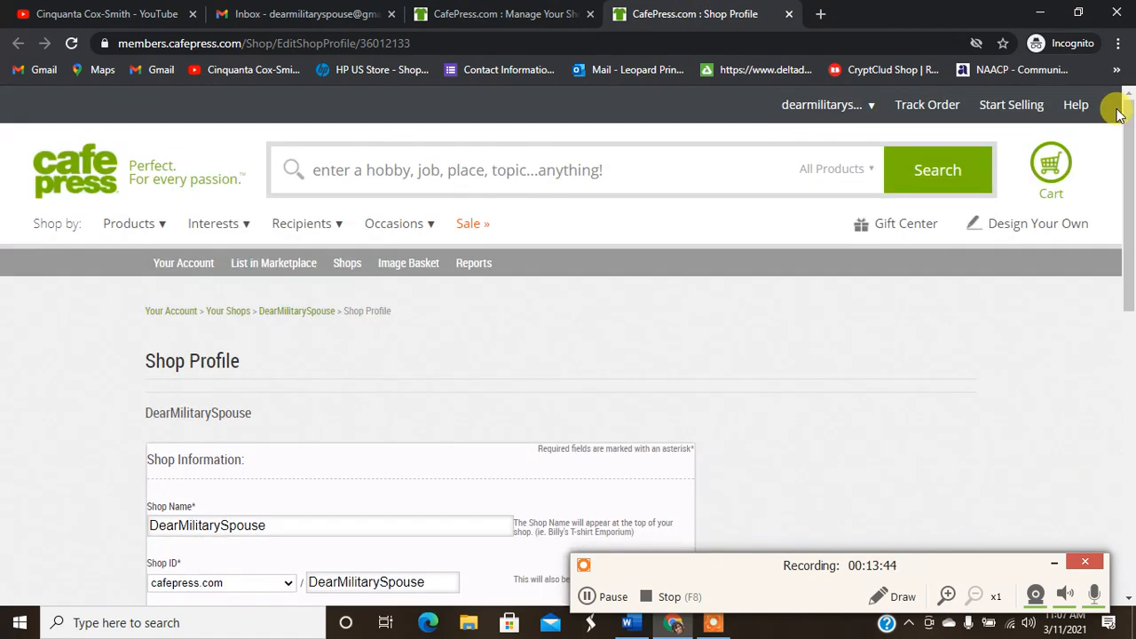
left_click(789, 15)
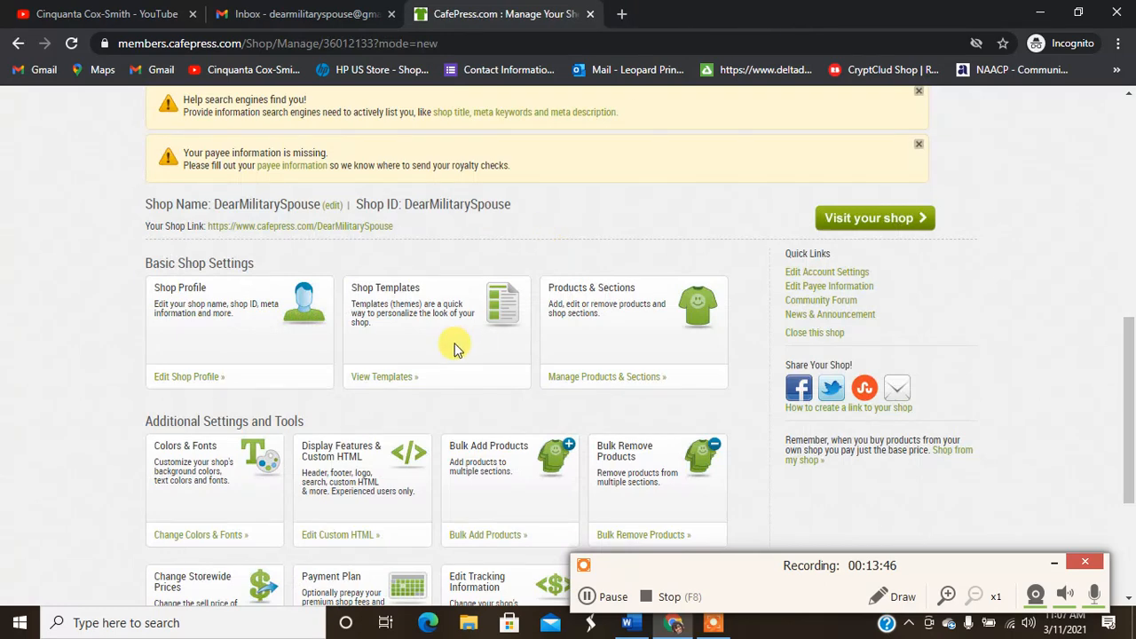
right_click(398, 384)
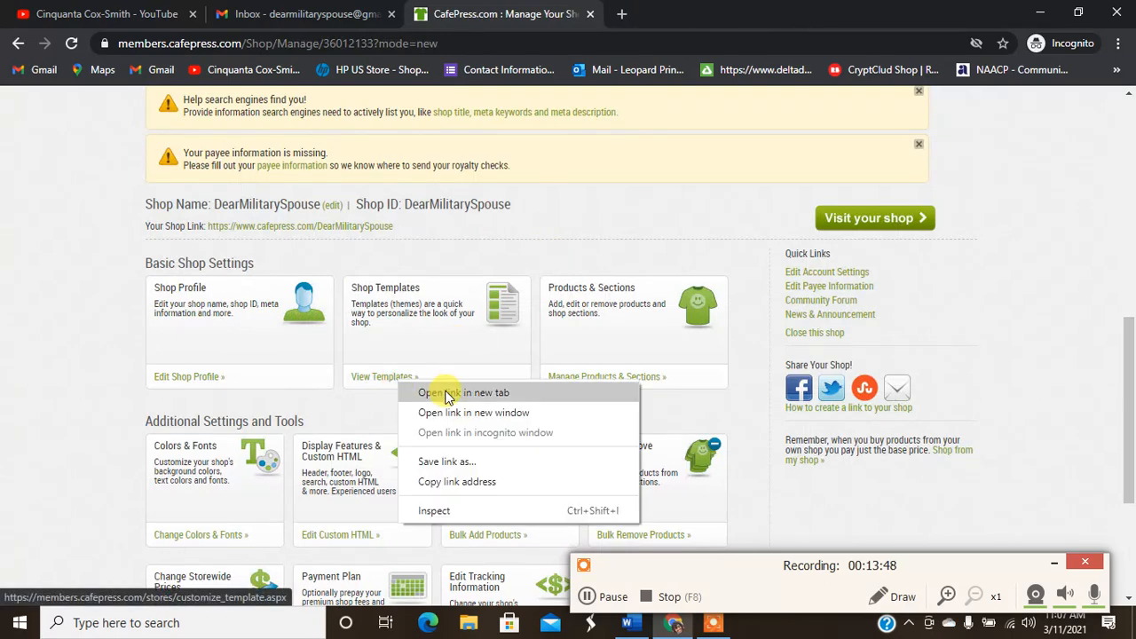
left_click(446, 393)
Step: Review the shop's Colors & Fonts settings in the Custom Templates tab, then close that tab
left_click(693, 20)
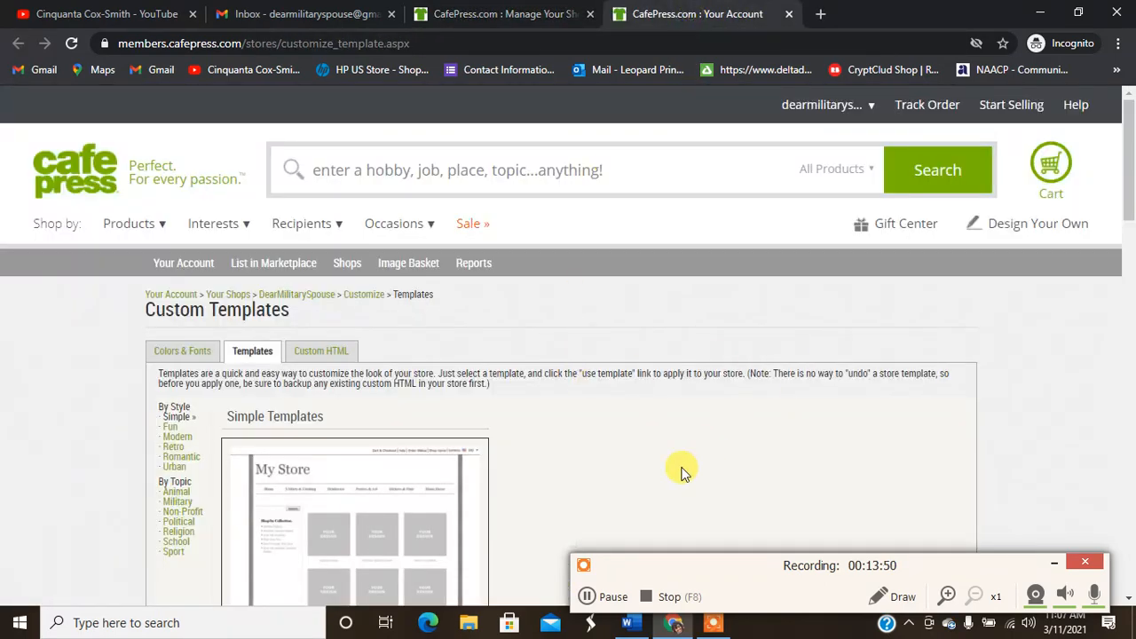
left_click_drag(1130, 166, 1133, 142)
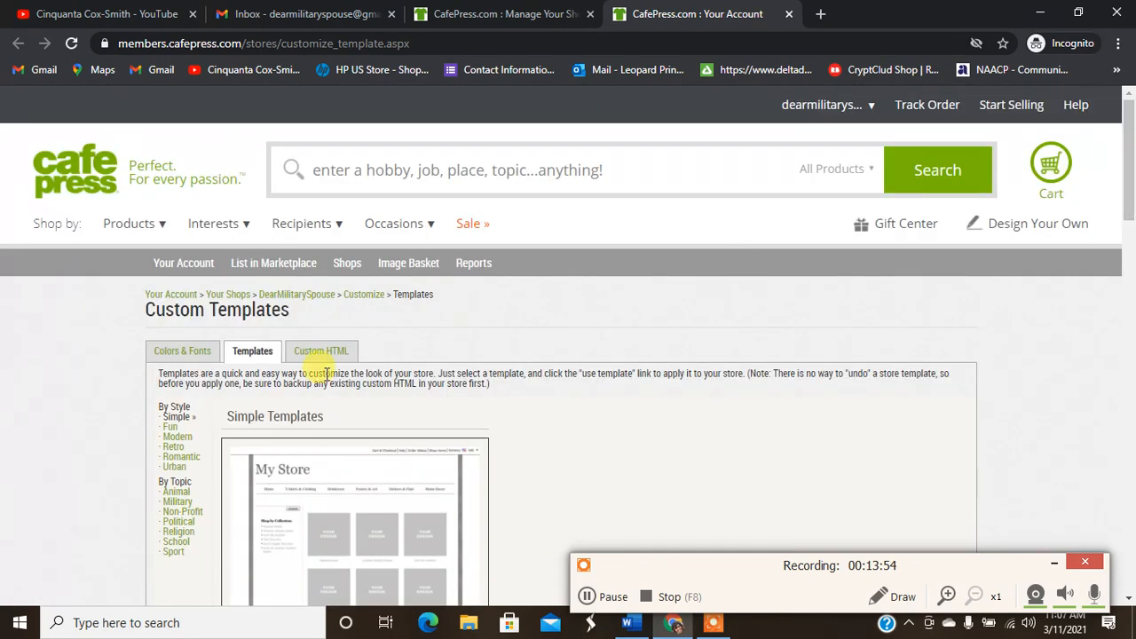
left_click(194, 358)
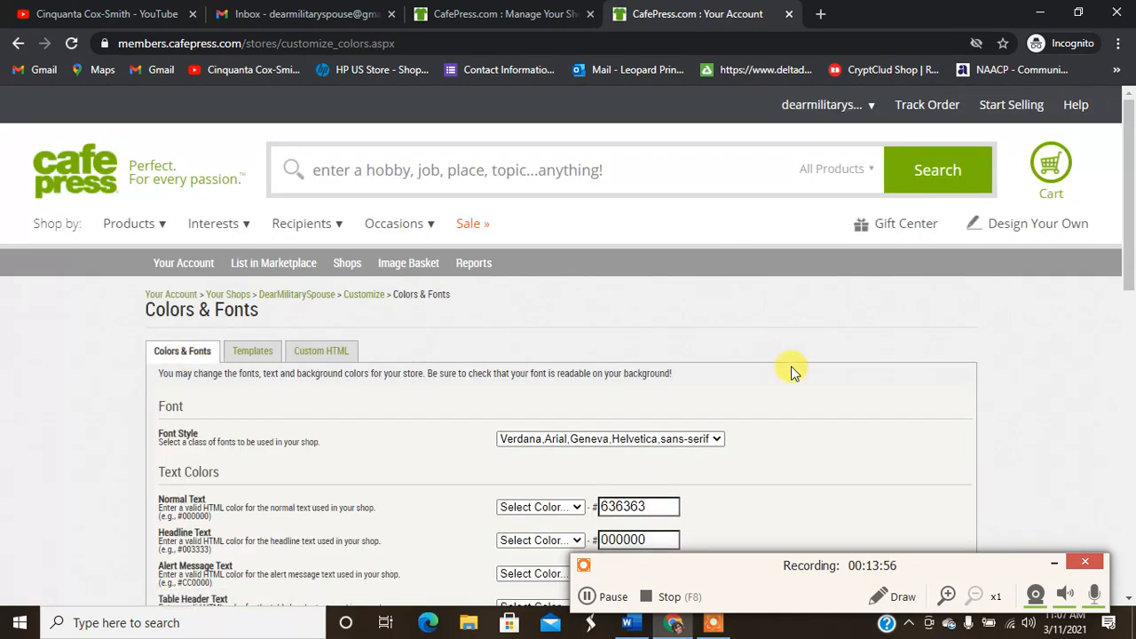
left_click_drag(1131, 226, 1132, 303)
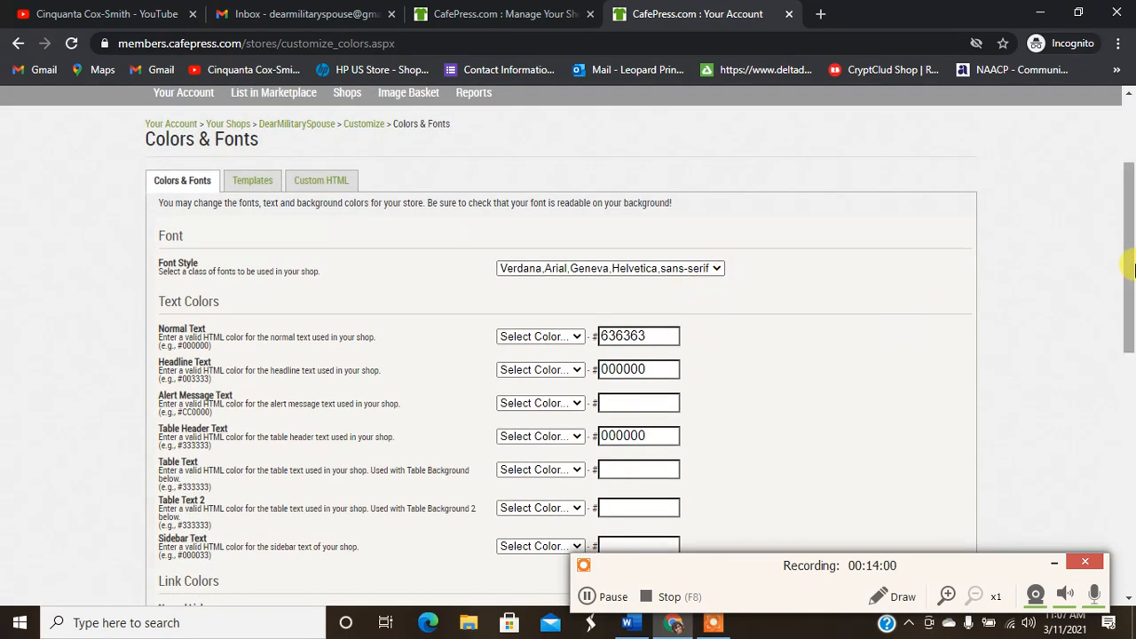
left_click_drag(1132, 244, 1132, 165)
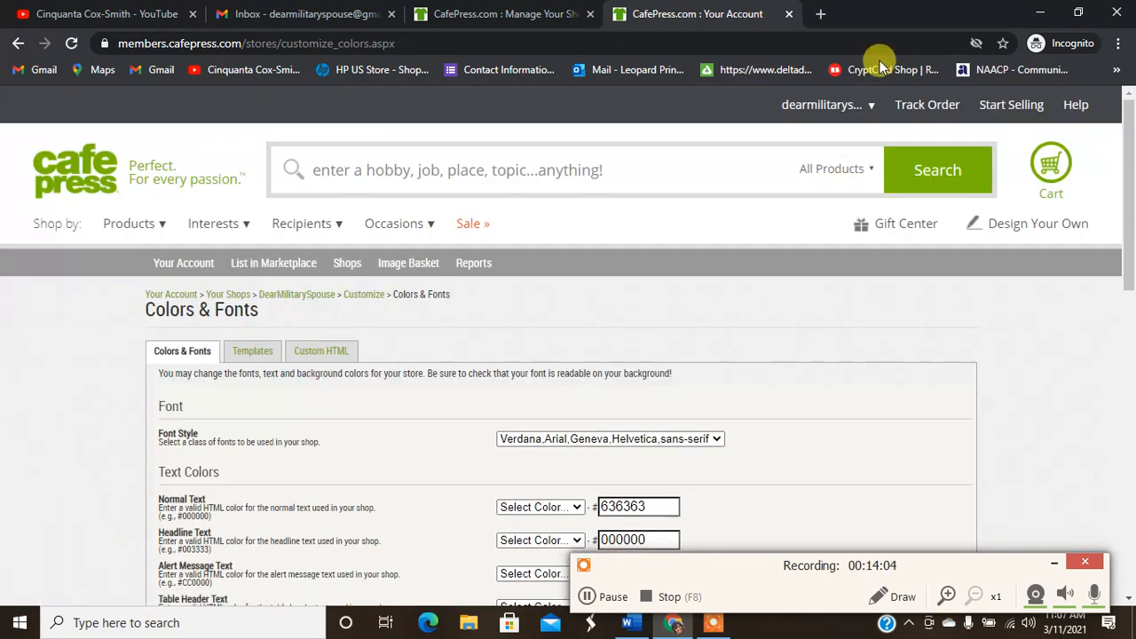
left_click(790, 14)
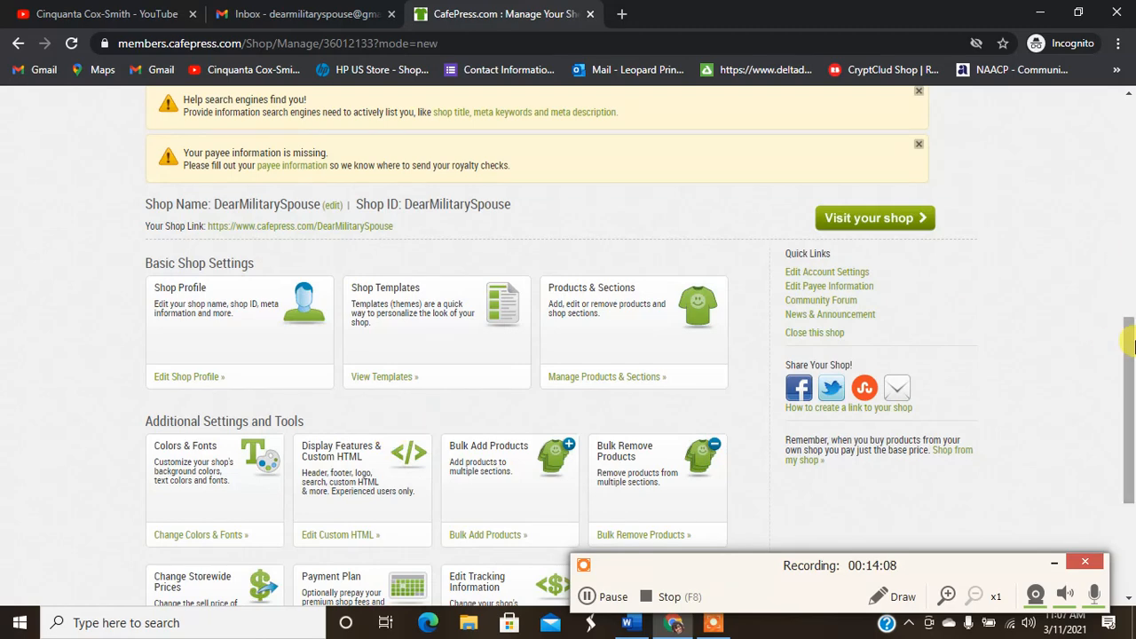
scroll(1129, 355, "down", 2)
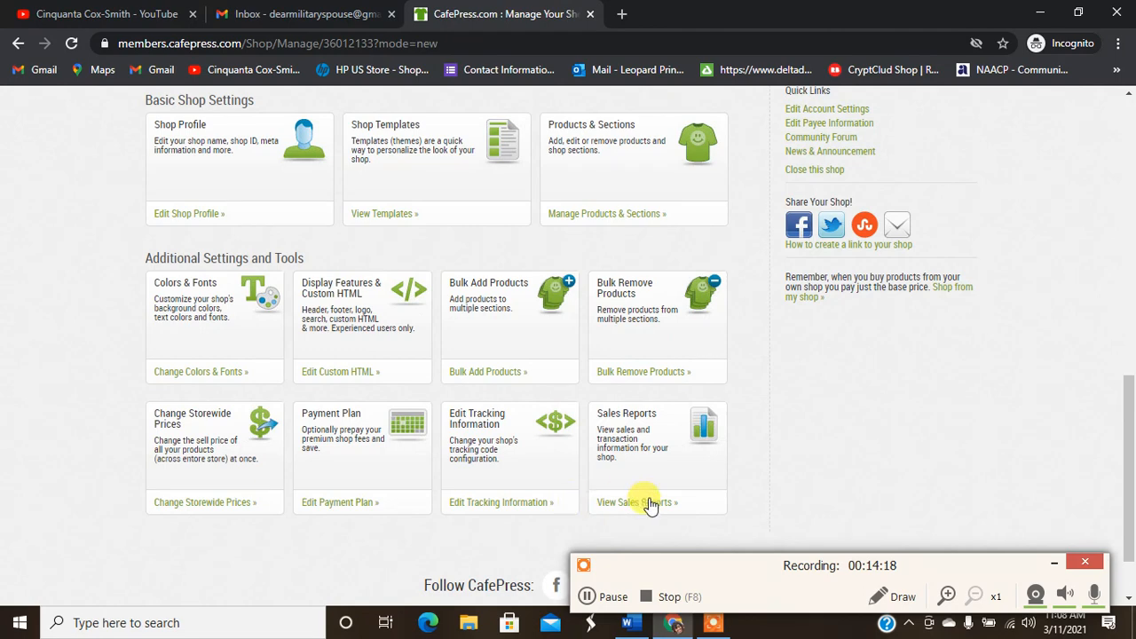
scroll(1131, 479, "down", 2)
left_click_drag(1131, 480, 1132, 120)
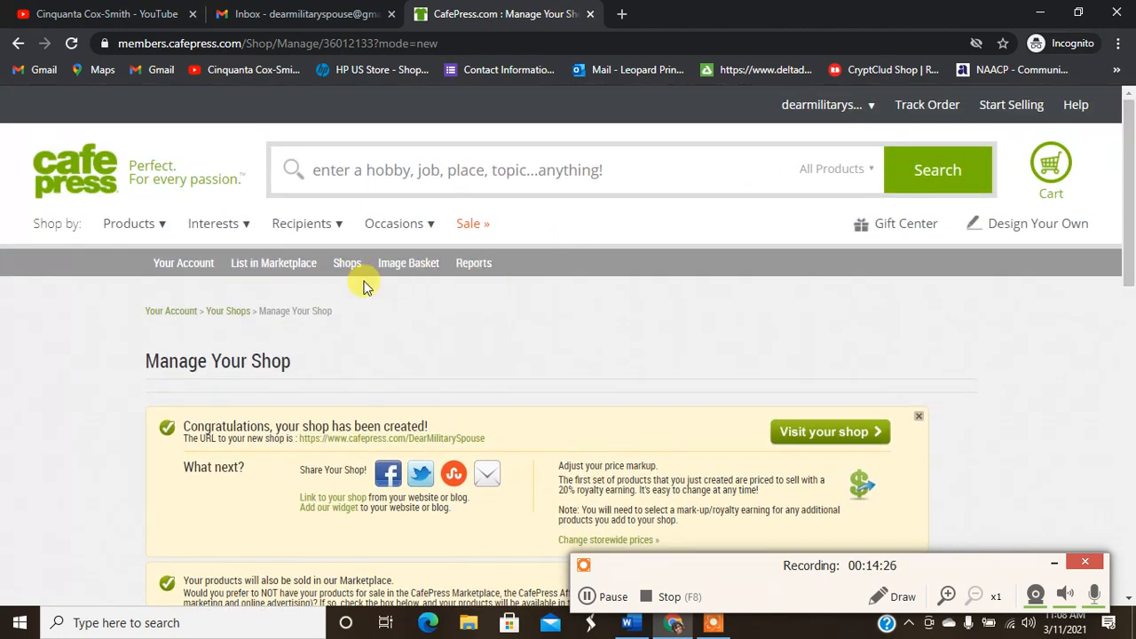
mouse_move(342, 266)
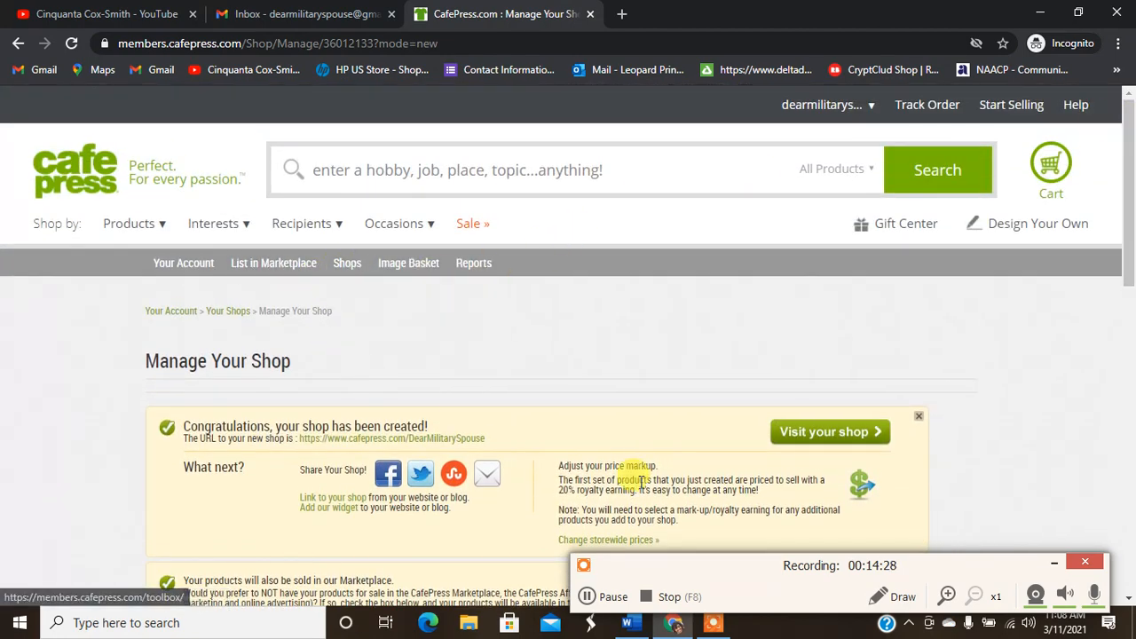
Step: Open the live DearMilitarySpouse storefront in a new tab, browse its products, then go back to Manage Your Shop
left_click(856, 436)
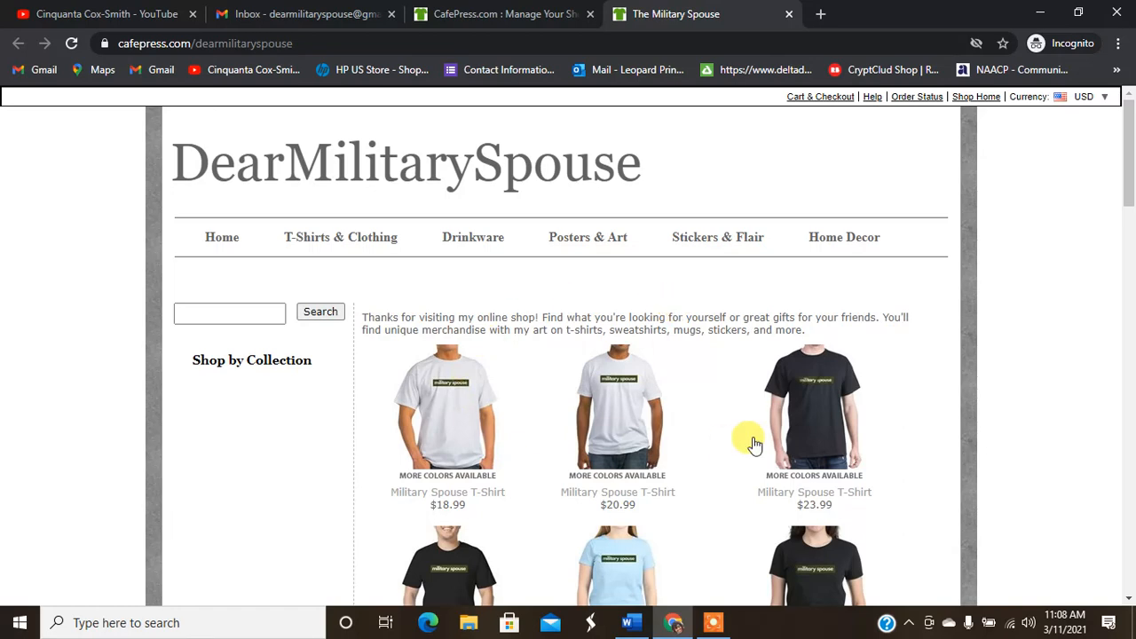
left_click_drag(1130, 174, 1119, 92)
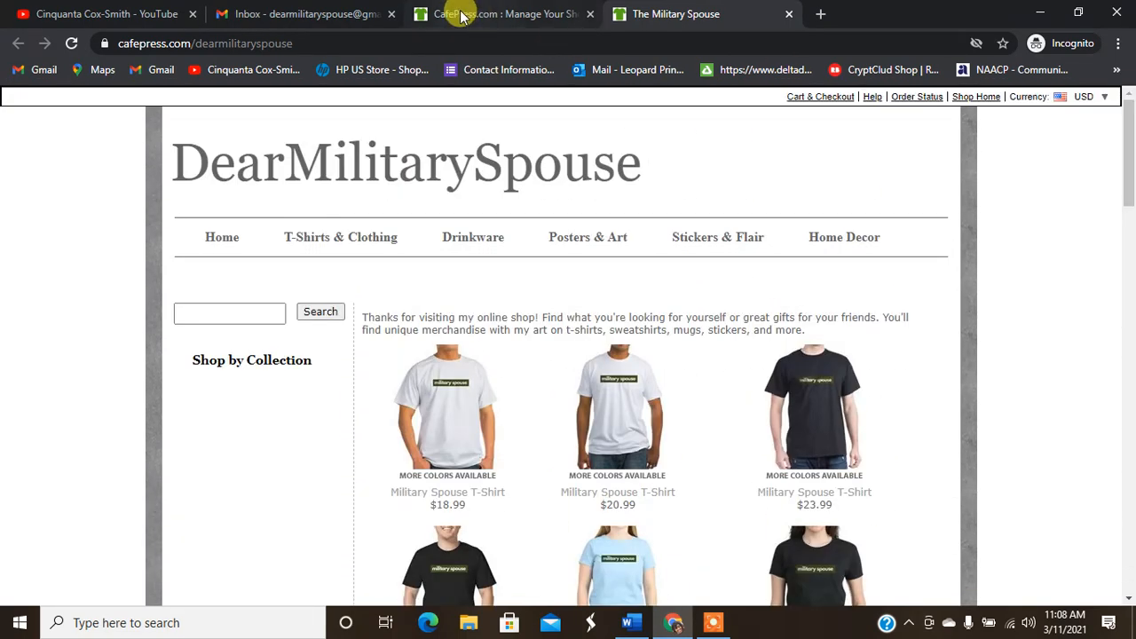
left_click(477, 13)
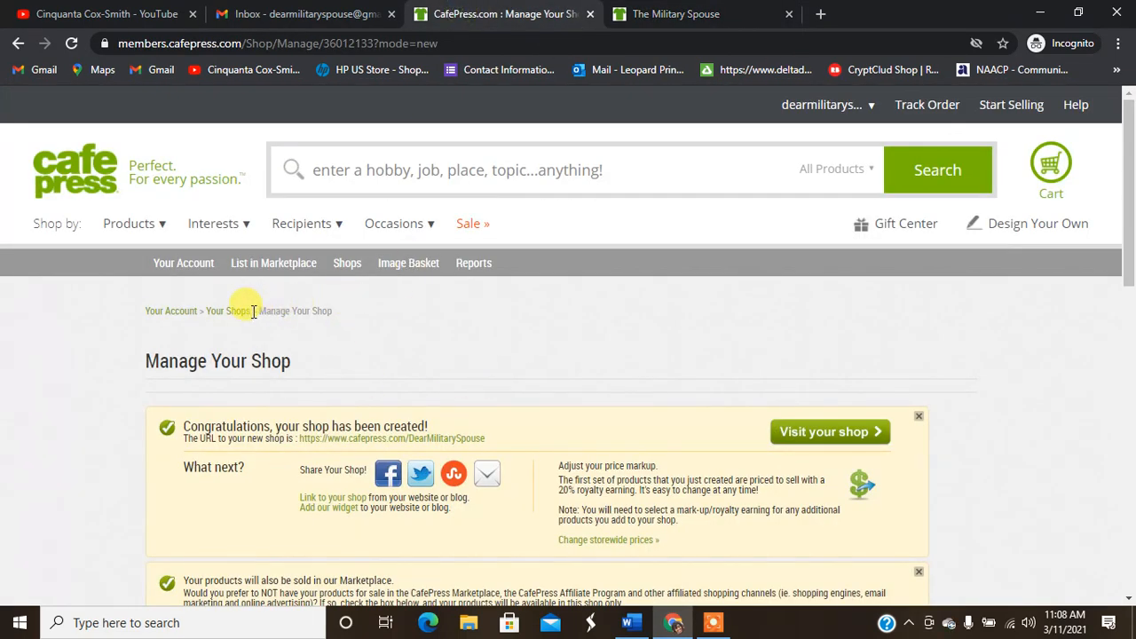
Step: Open Manage Products & Sections and scroll to the grid of Military Spouse T-shirts
left_click_drag(1130, 242, 1128, 464)
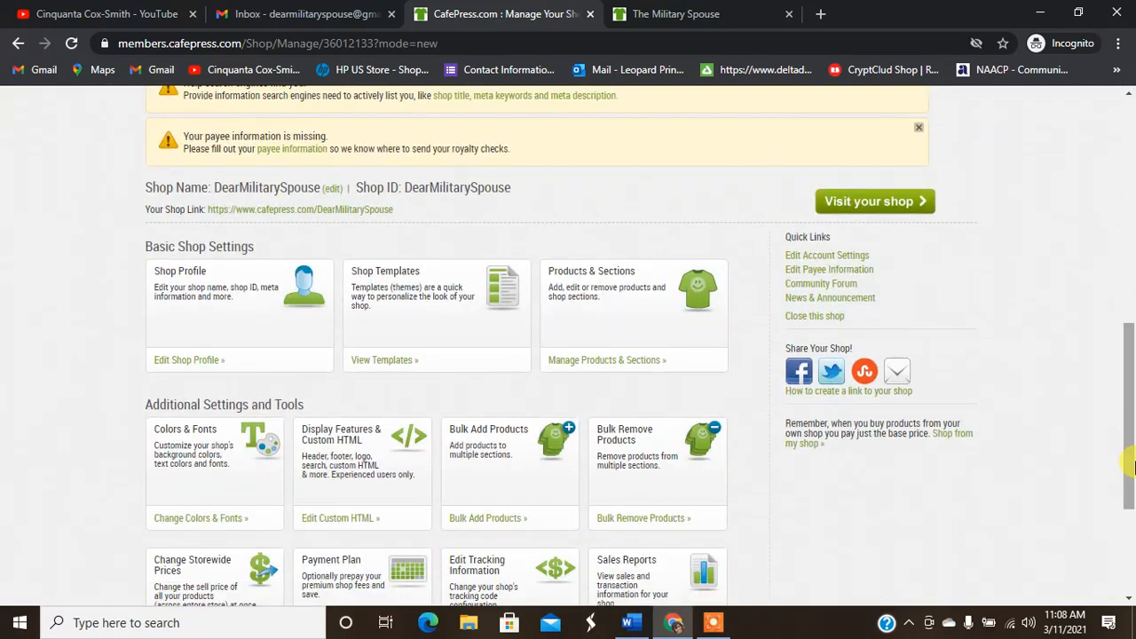
left_click(593, 366)
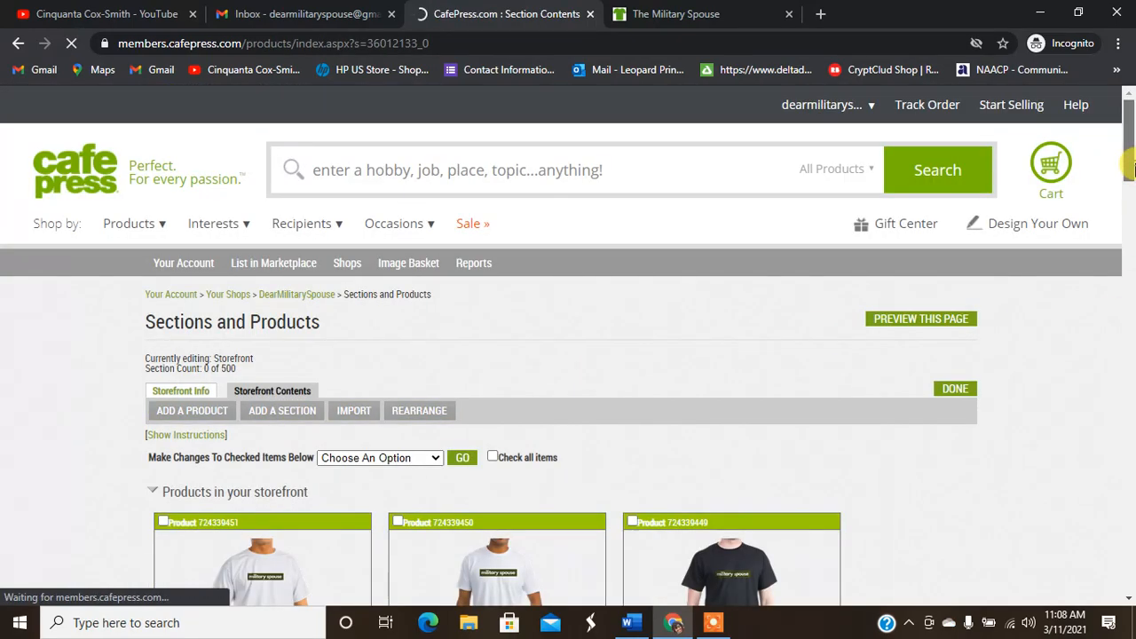
left_click_drag(1131, 182, 1129, 80)
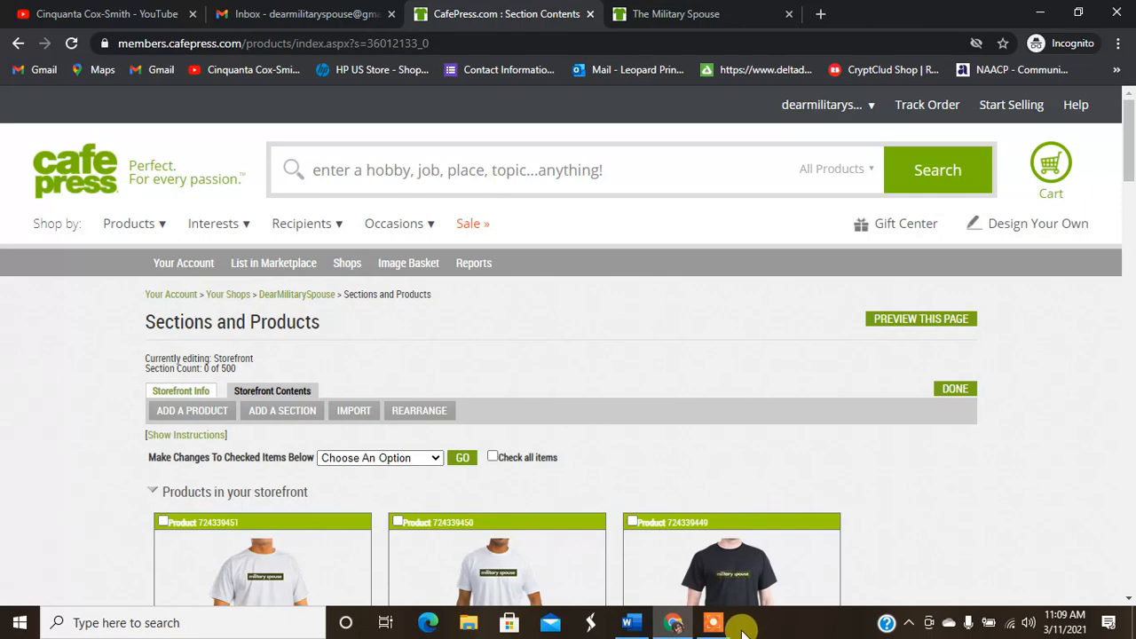
left_click(714, 626)
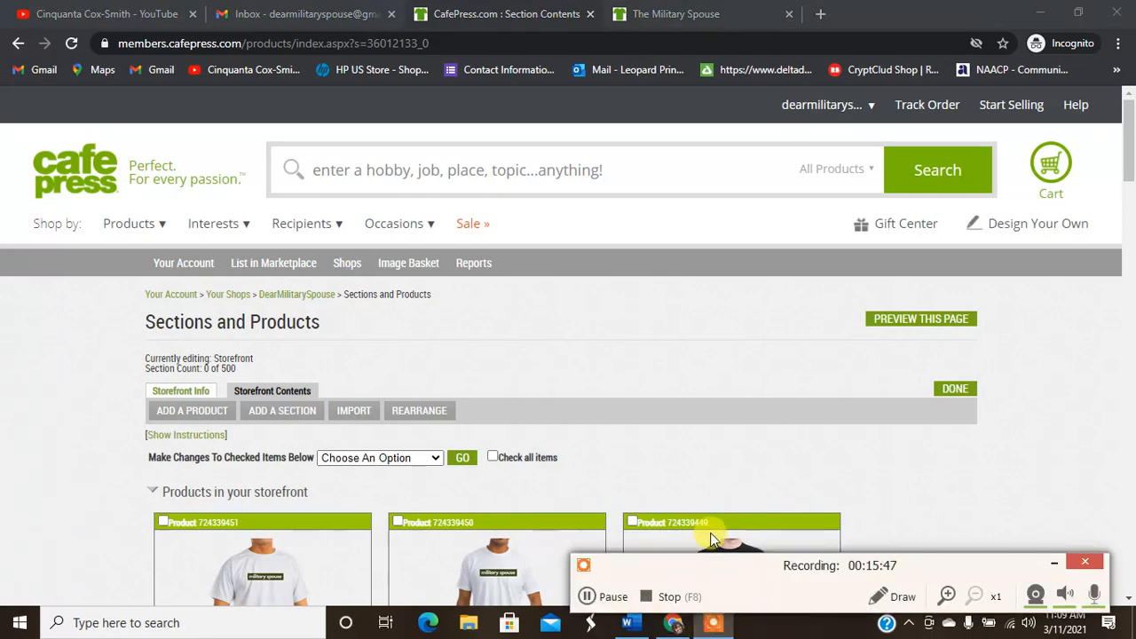